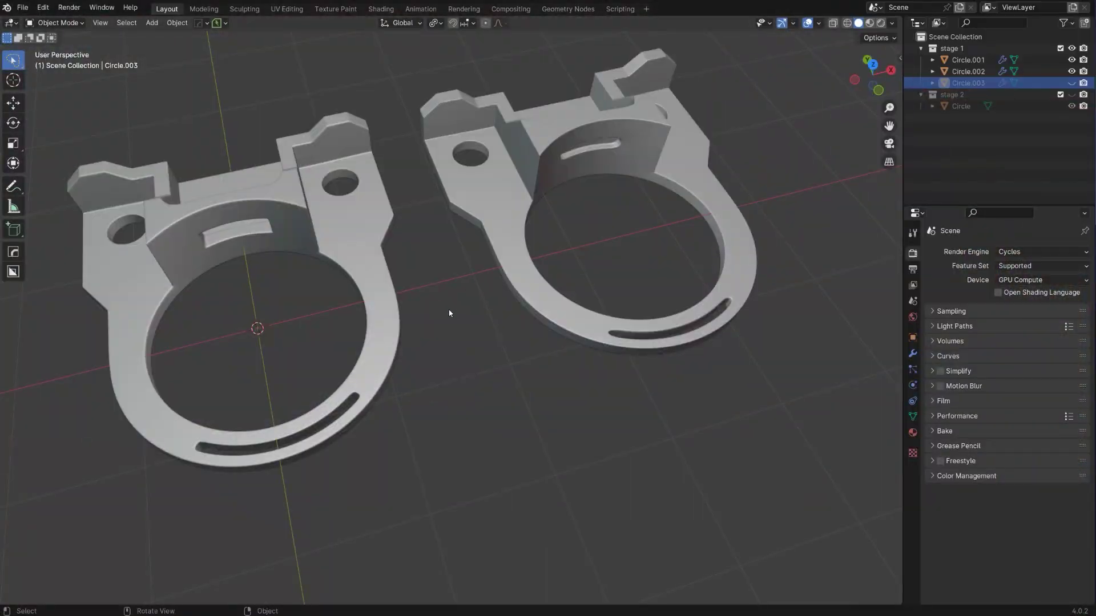
# - Compare the mesh topology of the two stage 1 brackets in Edit Mode
pyautogui.moveTo(474, 299); pyautogui.dragTo(495, 272, button='middle')
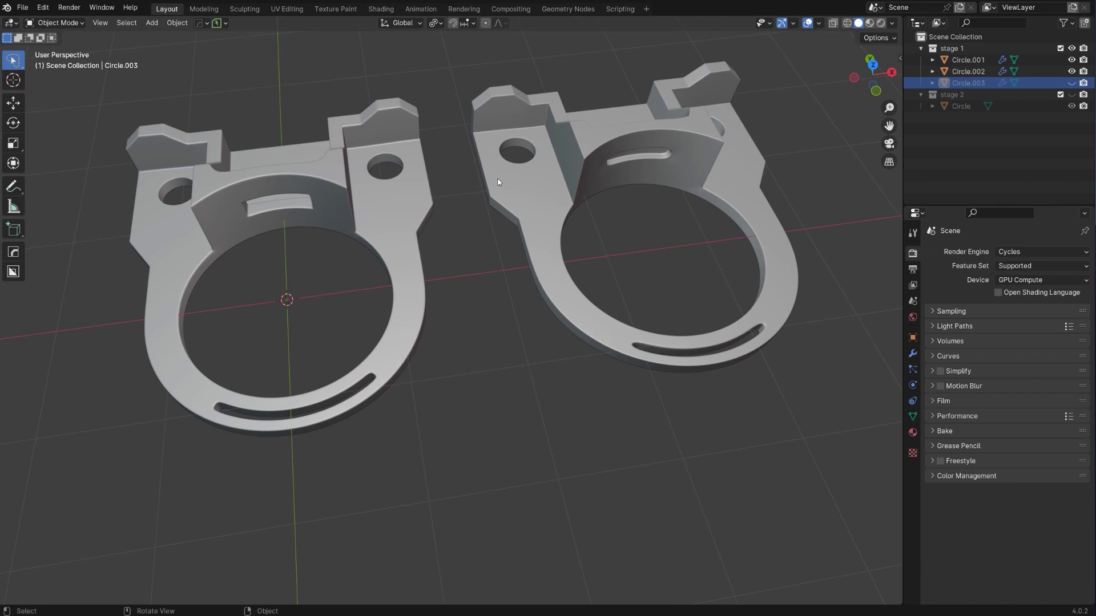
pyautogui.moveTo(625, 208); pyautogui.dragTo(605, 269, button='middle')
pyautogui.moveTo(605, 370); pyautogui.dragTo(590, 249, button='middle')
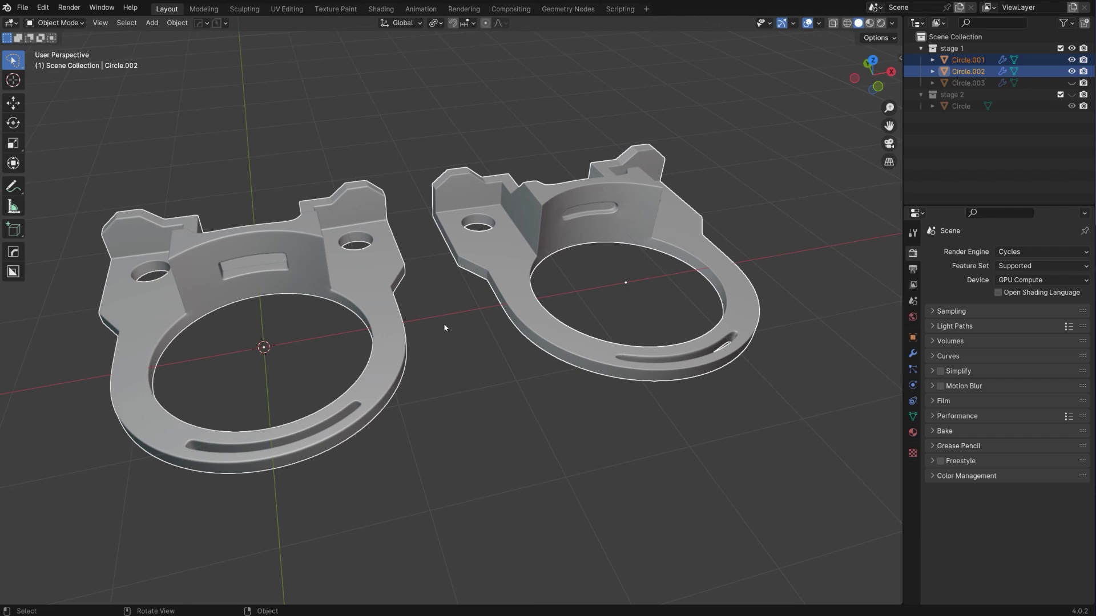
pyautogui.press('Tab')
pyautogui.keyDown('shift'); pyautogui.moveTo(428, 340); pyautogui.dragTo(458, 343, button='middle'); pyautogui.keyUp('shift')
pyautogui.scroll(1, 526, 323)
pyautogui.moveTo(526, 323)
pyautogui.mouseDown(button='middle')
pyautogui.moveTo(547, 331)
pyautogui.moveTo(536, 321)
pyautogui.mouseUp(button='middle')
pyautogui.moveTo(537, 320); pyautogui.dragTo(431, 184, button='middle')
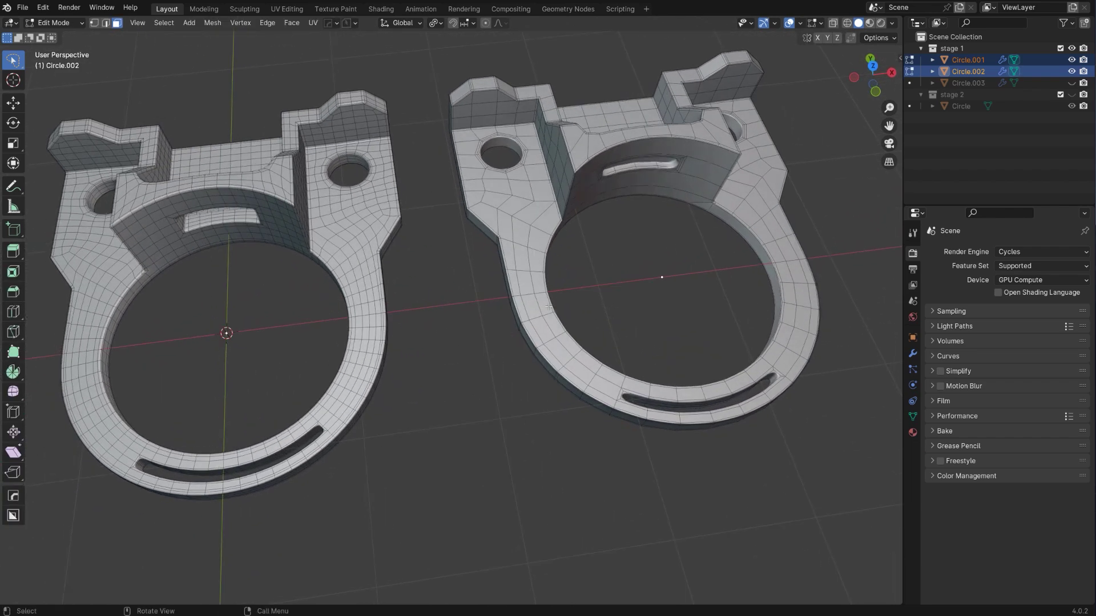
pyautogui.moveTo(548, 307); pyautogui.dragTo(564, 250, button='middle')
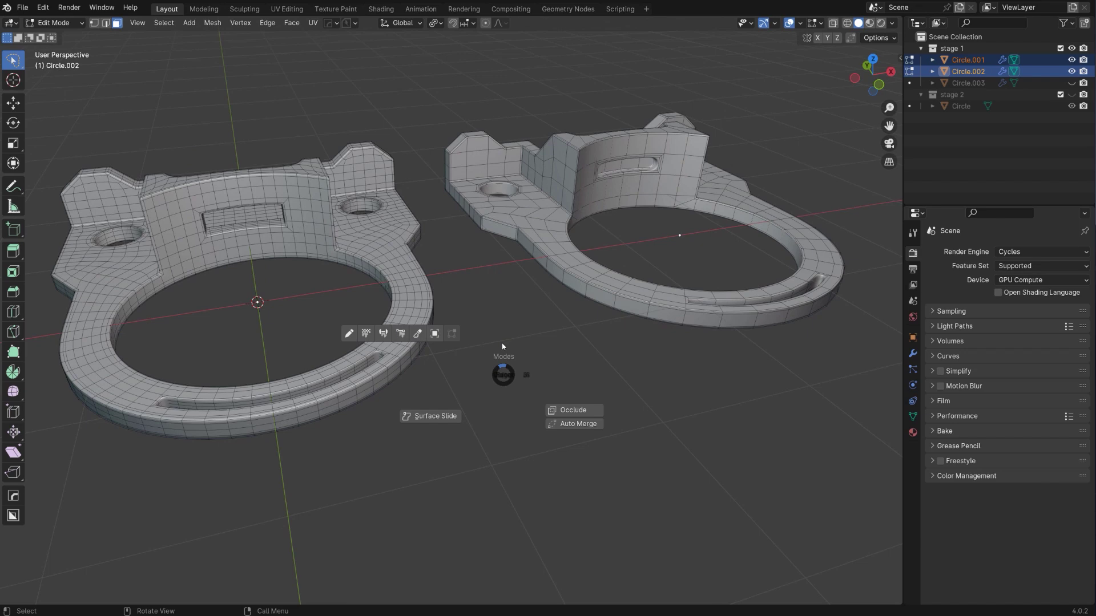
pyautogui.press('Tab')
# - Change the viewport MatCap to the glossy red sphere for checking surface reflections
pyautogui.keyDown('shift'); pyautogui.moveTo(607, 207); pyautogui.dragTo(678, 214, button='middle'); pyautogui.keyUp('shift')
pyautogui.scroll(2, 550, 254)
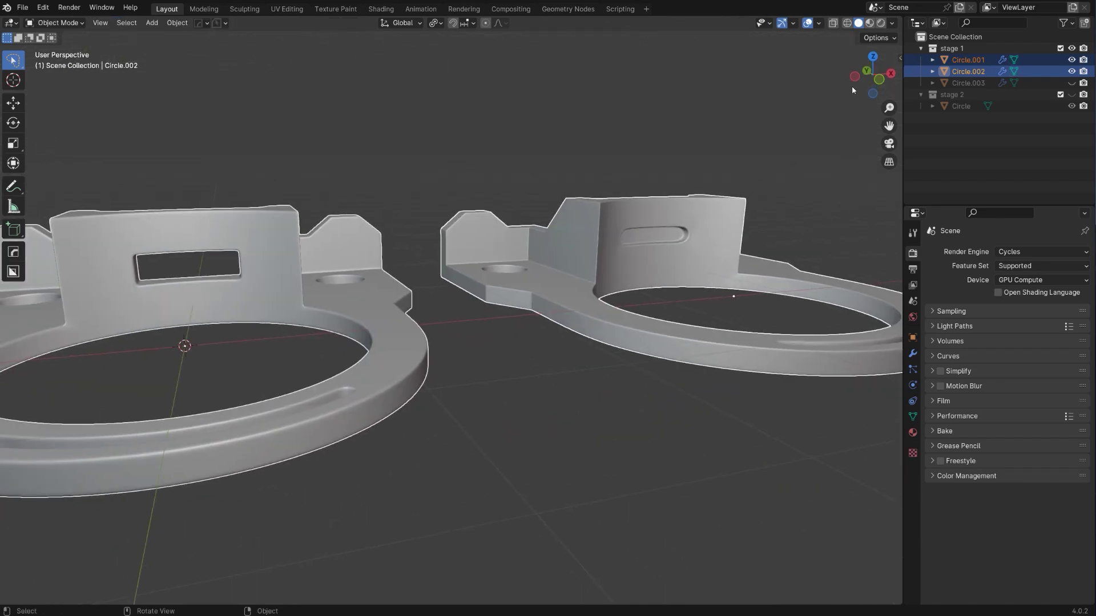
pyautogui.click(893, 24)
pyautogui.click(884, 104)
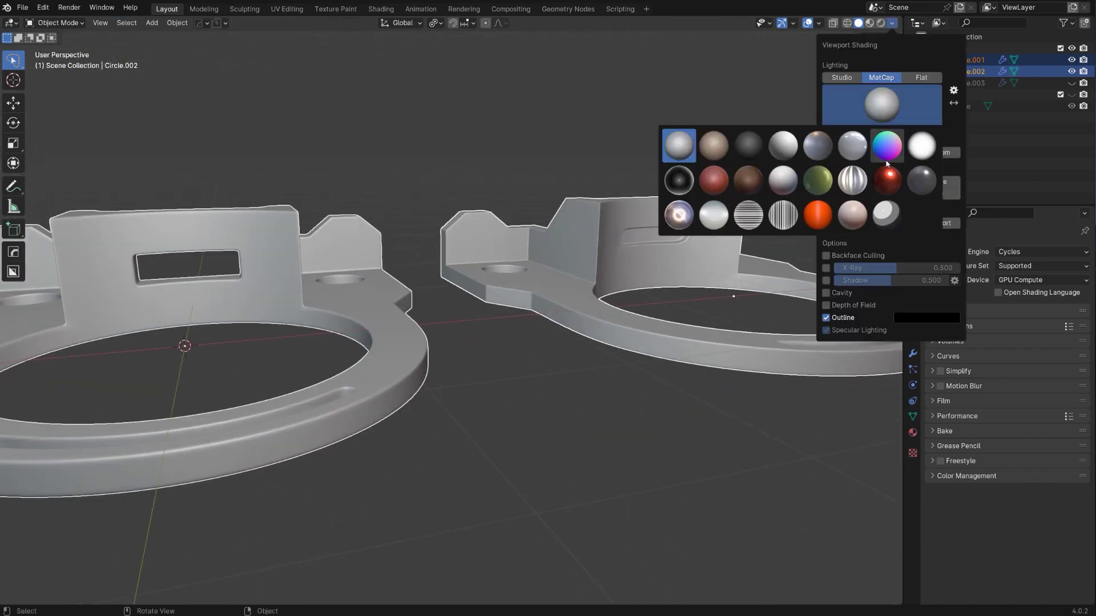
pyautogui.click(826, 210)
# - Inspect the reflections around the rectangular slot in the first bracket's curved wall for shading artifacts
pyautogui.moveTo(625, 226)
pyautogui.keyDown('shift'); pyautogui.mouseDown(button='middle')
pyautogui.moveTo(666, 248)
pyautogui.moveTo(662, 230)
pyautogui.moveTo(702, 232)
pyautogui.mouseUp(button='middle'); pyautogui.keyUp('shift')
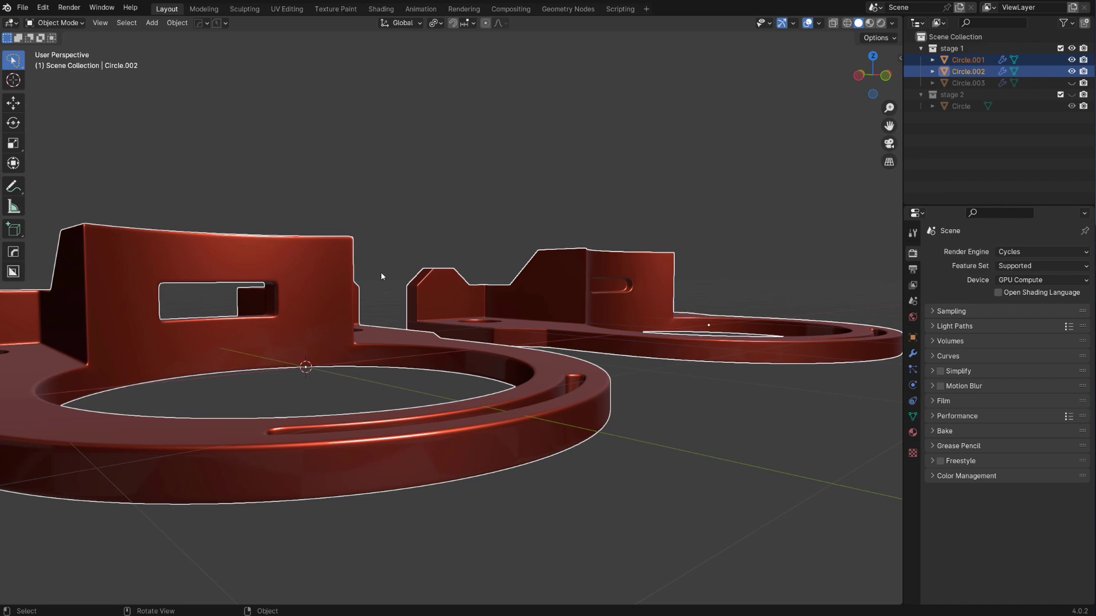
pyautogui.keyDown('shift'); pyautogui.moveTo(381, 272); pyautogui.dragTo(582, 308, button='middle'); pyautogui.keyUp('shift')
pyautogui.scroll(3, 582, 308)
pyautogui.moveTo(582, 308); pyautogui.dragTo(592, 279, button='middle')
pyautogui.scroll(2, 453, 265)
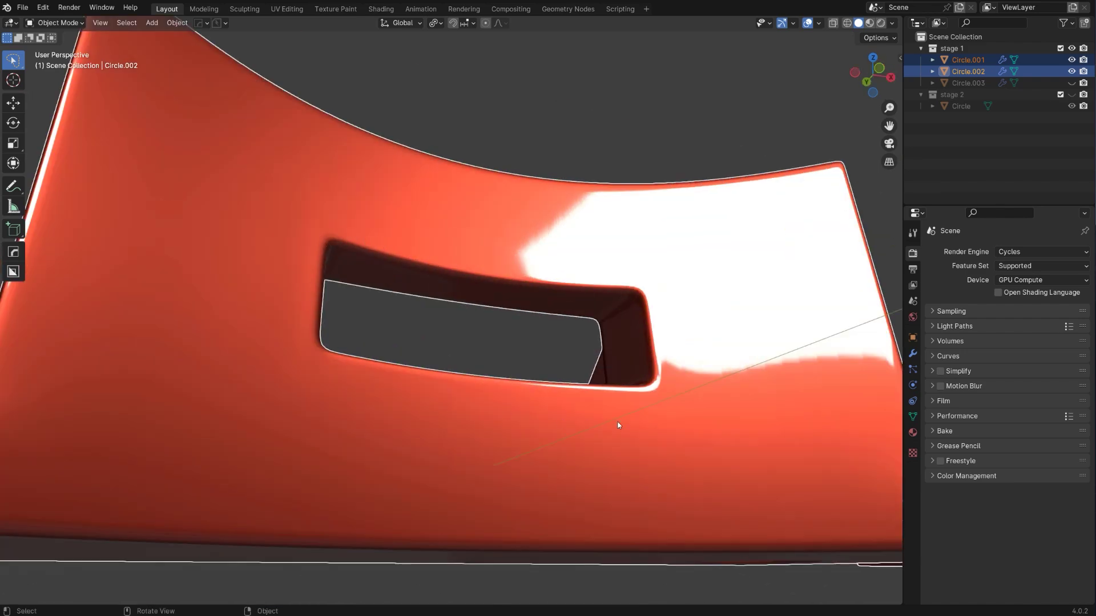
pyautogui.moveTo(618, 425); pyautogui.dragTo(562, 364, button='middle')
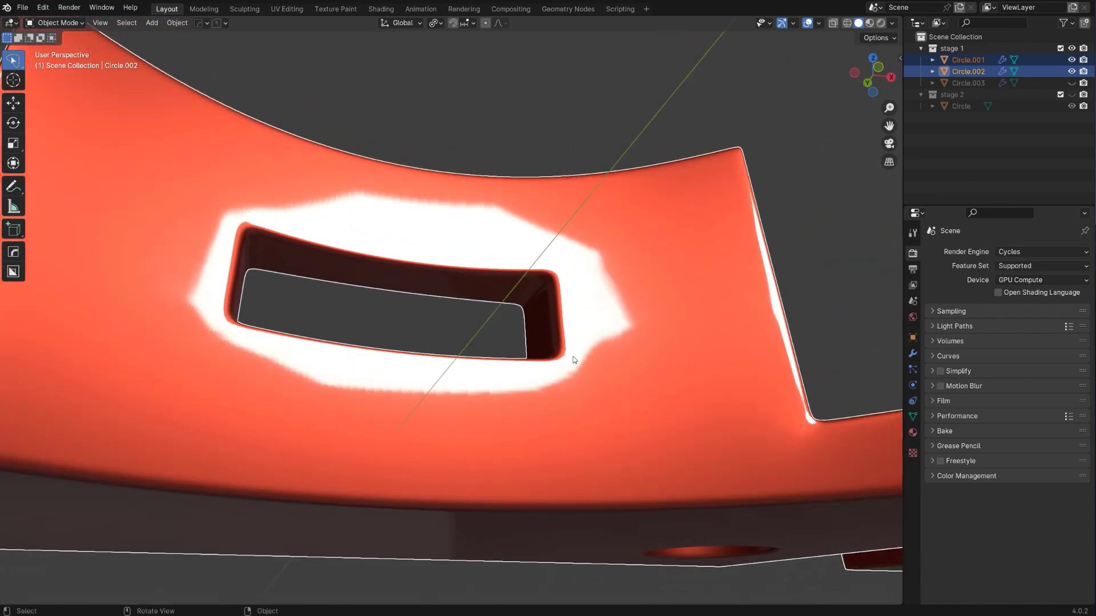
pyautogui.moveTo(693, 390); pyautogui.dragTo(634, 365, button='middle')
pyautogui.keyDown('shift'); pyautogui.moveTo(633, 366); pyautogui.dragTo(605, 388, button='middle'); pyautogui.keyUp('shift')
pyautogui.scroll(1, 597, 309)
# - Inspect the reflections around the second bracket's rounded slot and along its ring and wall corner
pyautogui.scroll(-10, 604, 312)
pyautogui.keyDown('shift'); pyautogui.moveTo(703, 291); pyautogui.dragTo(383, 307, button='middle'); pyautogui.keyUp('shift')
pyautogui.scroll(6, 382, 307)
pyautogui.moveTo(440, 342); pyautogui.dragTo(436, 222, button='middle')
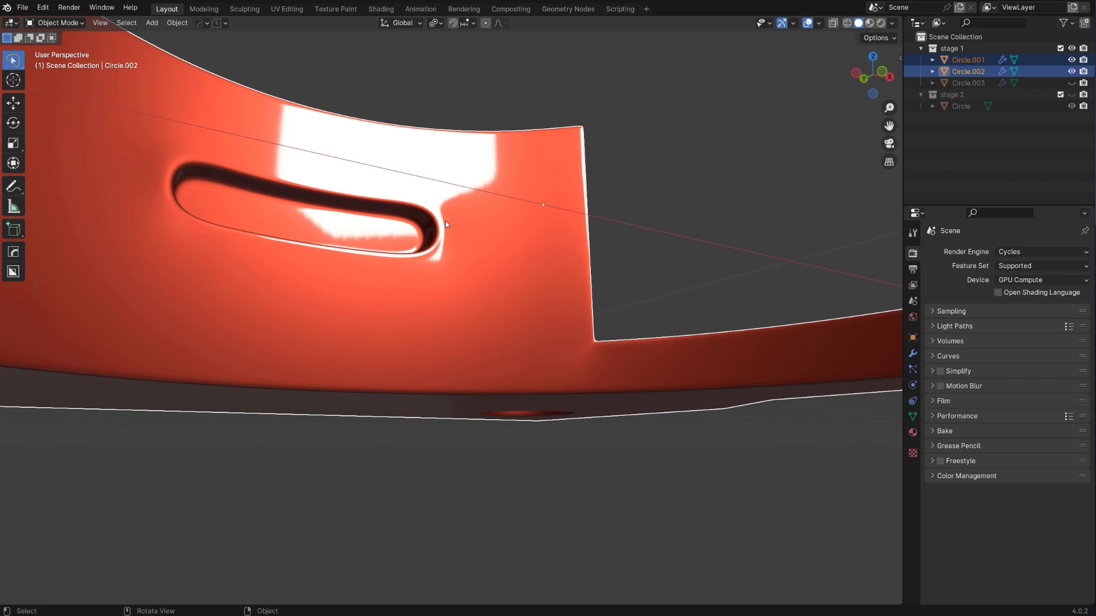
pyautogui.moveTo(471, 255); pyautogui.dragTo(251, 188, button='middle')
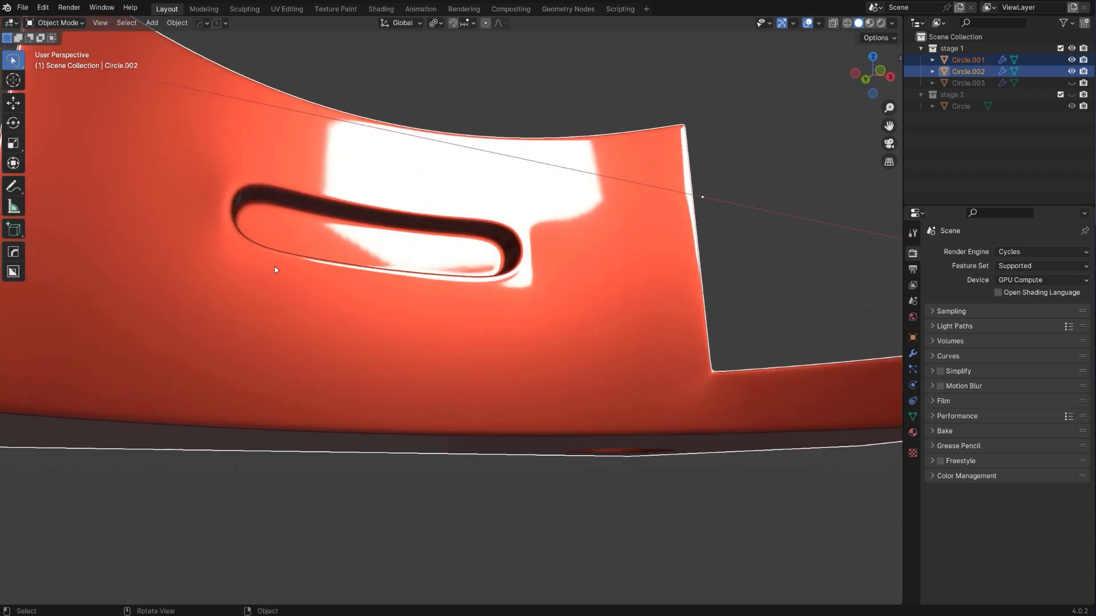
pyautogui.scroll(-7, 505, 235)
pyautogui.moveTo(505, 235); pyautogui.dragTo(217, 231, button='middle')
pyautogui.scroll(3, 458, 257)
pyautogui.keyDown('shift'); pyautogui.moveTo(217, 231); pyautogui.dragTo(297, 264, button='middle'); pyautogui.keyUp('shift')
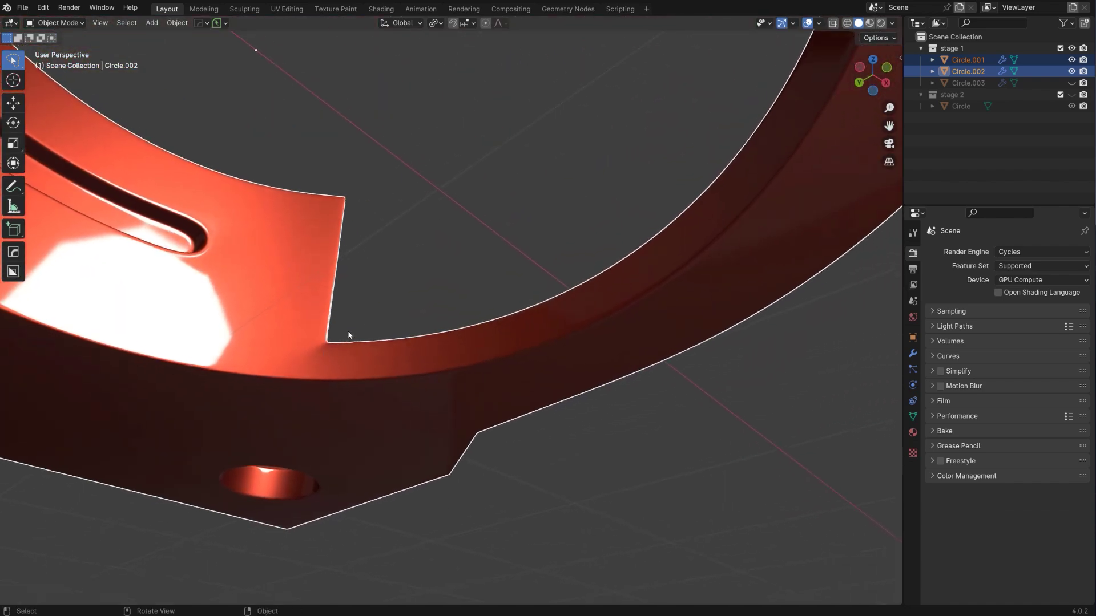
pyautogui.scroll(-9, 300, 359)
pyautogui.moveTo(285, 342); pyautogui.dragTo(538, 384, button='middle')
pyautogui.scroll(4, 418, 299)
pyautogui.moveTo(416, 296); pyautogui.dragTo(375, 326, button='middle')
pyautogui.keyDown('shift'); pyautogui.moveTo(720, 343); pyautogui.dragTo(621, 327, button='middle'); pyautogui.keyUp('shift')
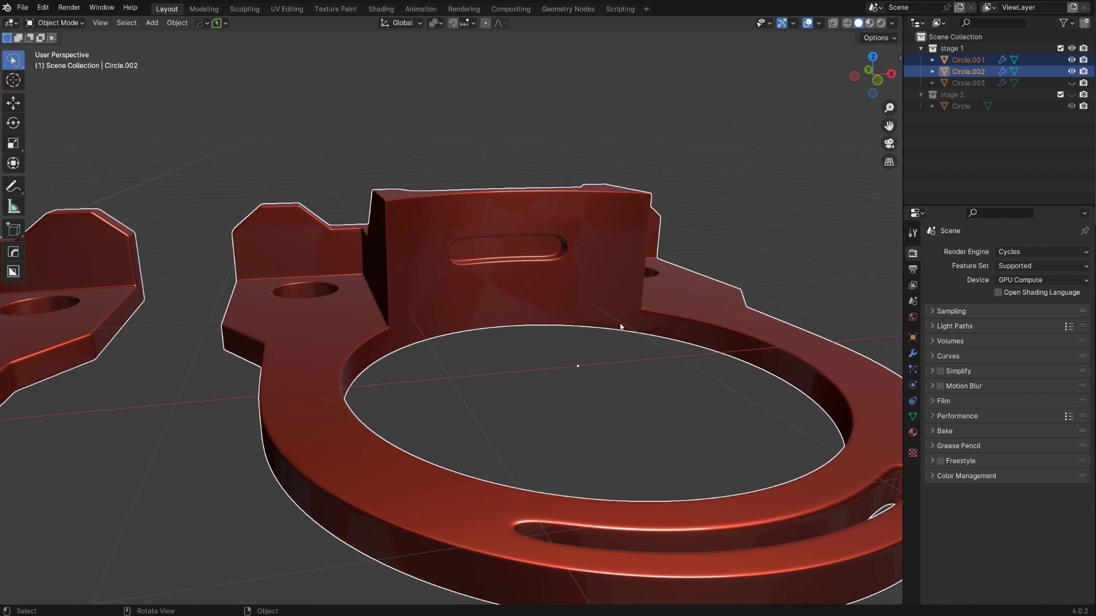
# - Restore the plain grey MatCap in the viewport shading
pyautogui.scroll(-4, 627, 334)
pyautogui.click(892, 23)
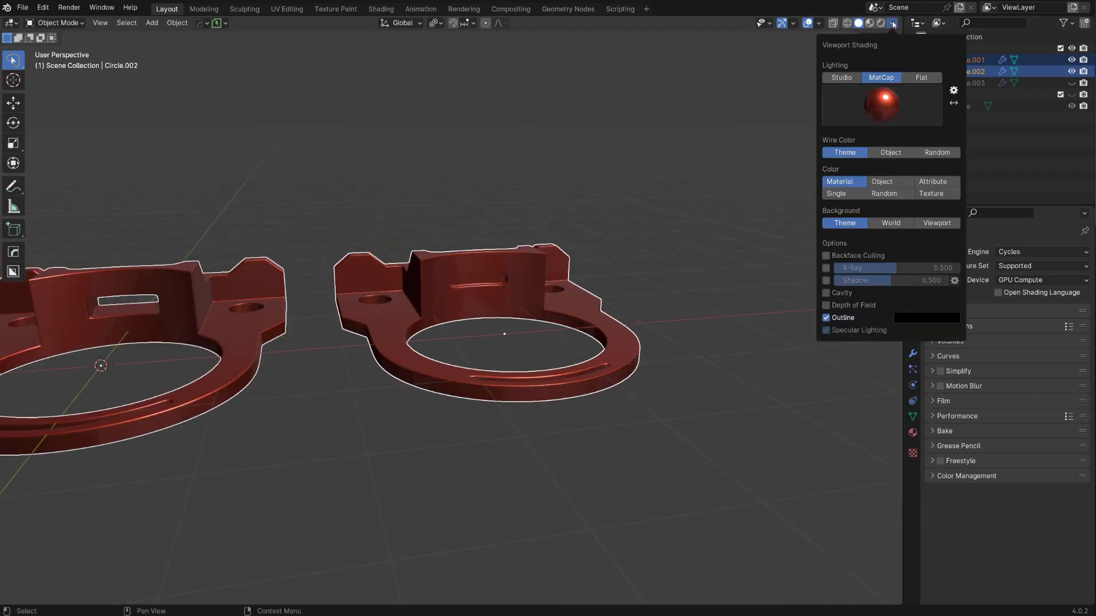
pyautogui.click(885, 102)
pyautogui.click(672, 148)
pyautogui.scroll(-2, 437, 275)
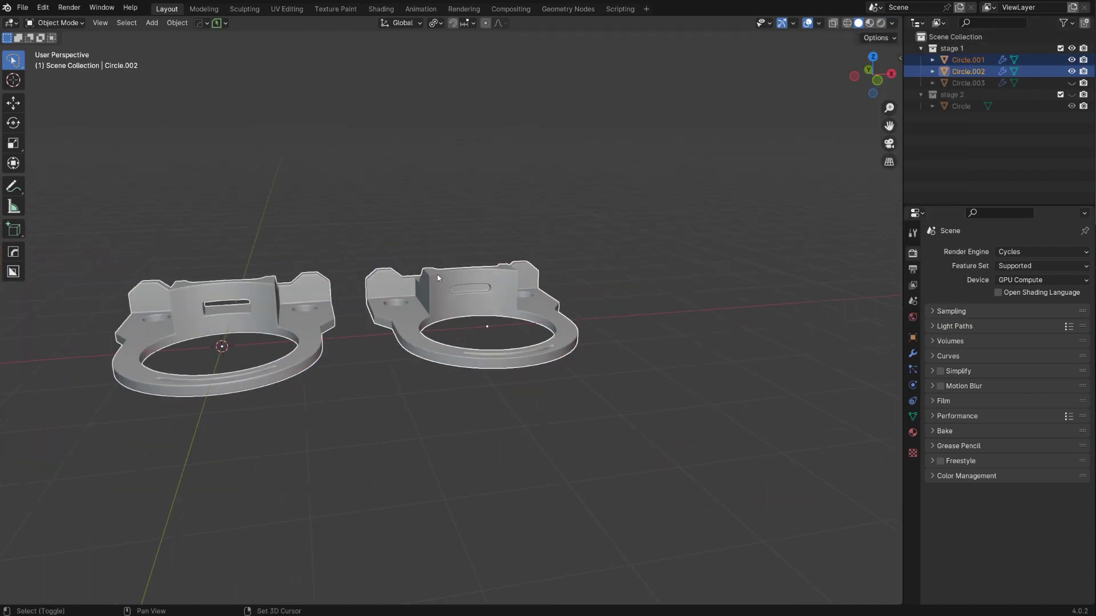
# - Compare the wireframes of the dense and the sparse stage 1 bracket around their walls and slots
pyautogui.keyDown('shift'); pyautogui.moveTo(437, 275); pyautogui.dragTo(545, 275, button='middle'); pyautogui.keyUp('shift')
pyautogui.scroll(3, 571, 283)
pyautogui.click(582, 286)
pyautogui.press('Tab')
pyautogui.press('Tab')
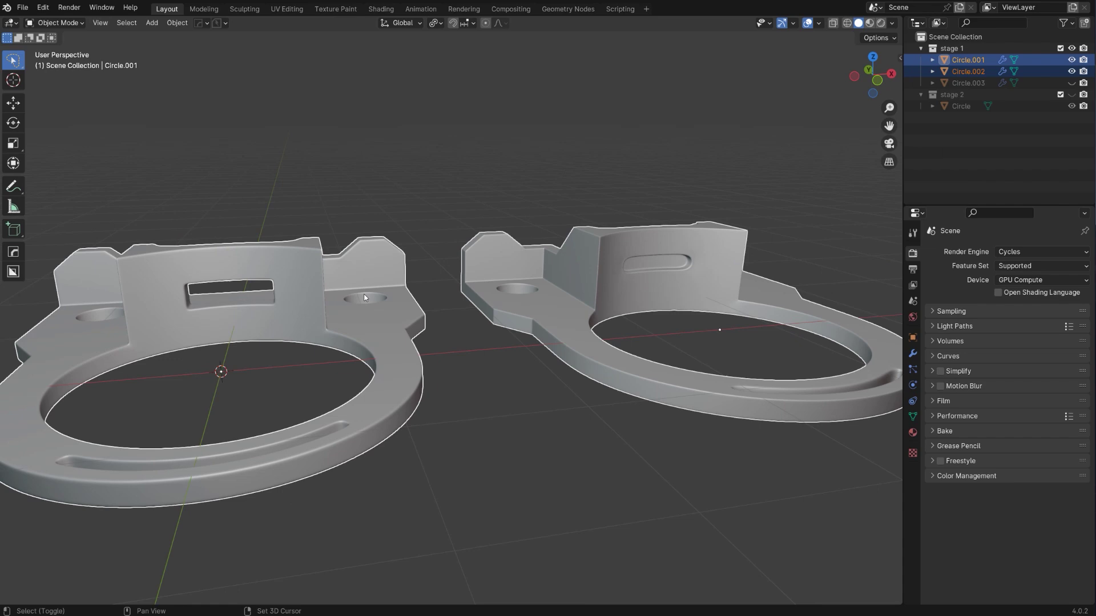
pyautogui.press('Tab')
pyautogui.moveTo(412, 311); pyautogui.dragTo(406, 271, button='middle')
pyautogui.scroll(4, 406, 270)
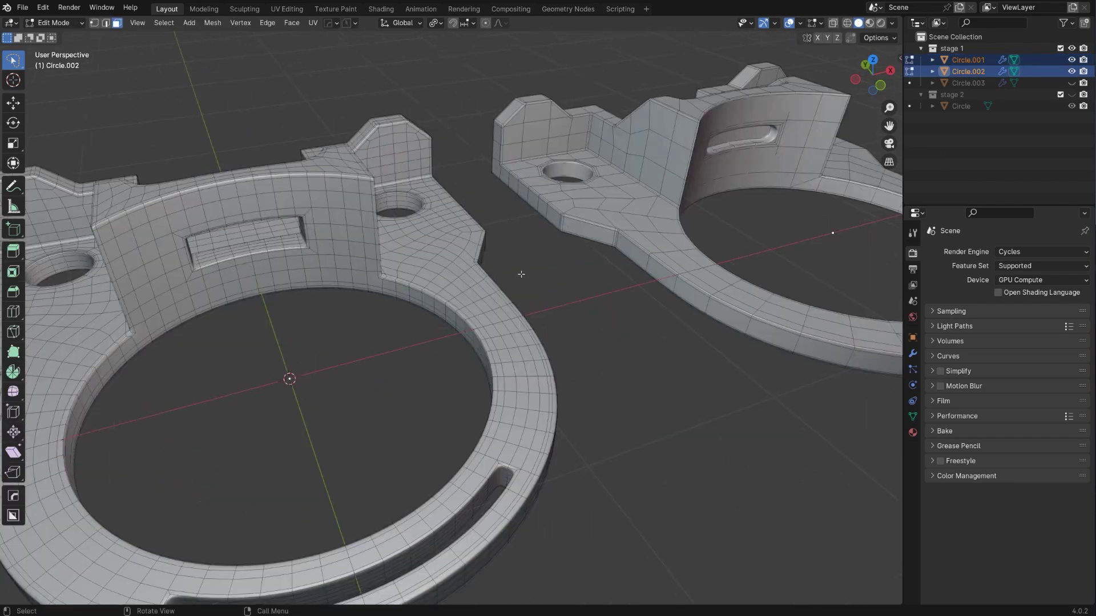
pyautogui.scroll(-4, 403, 261)
pyautogui.keyDown('shift'); pyautogui.moveTo(548, 269); pyautogui.dragTo(327, 131, button='middle'); pyautogui.keyUp('shift')
pyautogui.press('Tab')
# - Show the stage 2 collection and move its Circle bracket along negative X, clear of the stage 1 brackets
pyautogui.press('KP_7')
pyautogui.press('KP_5')
pyautogui.press('KP_5')
pyautogui.moveTo(469, 239); pyautogui.dragTo(521, 244, button='middle')
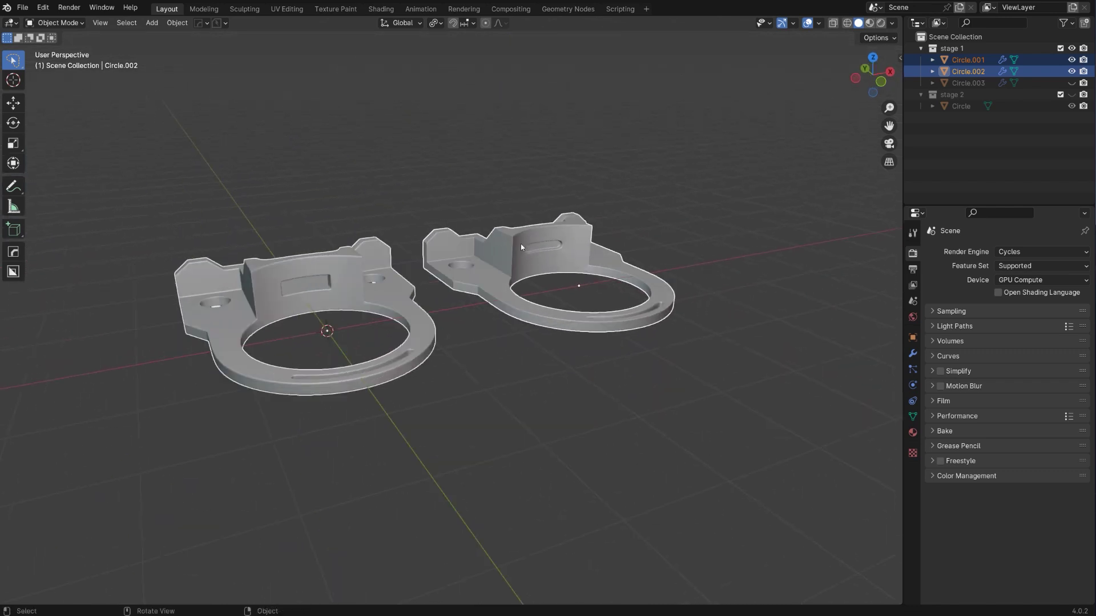
pyautogui.hotkey('shift', '2')
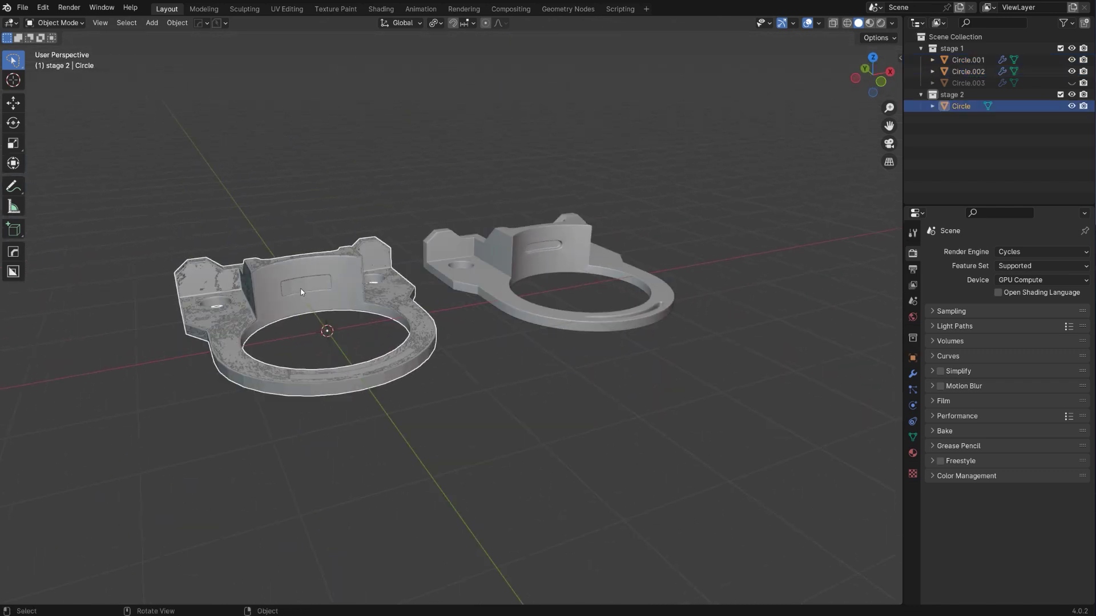
pyautogui.moveTo(301, 292); pyautogui.dragTo(545, 252, button='middle')
pyautogui.press('g')
pyautogui.press('x')
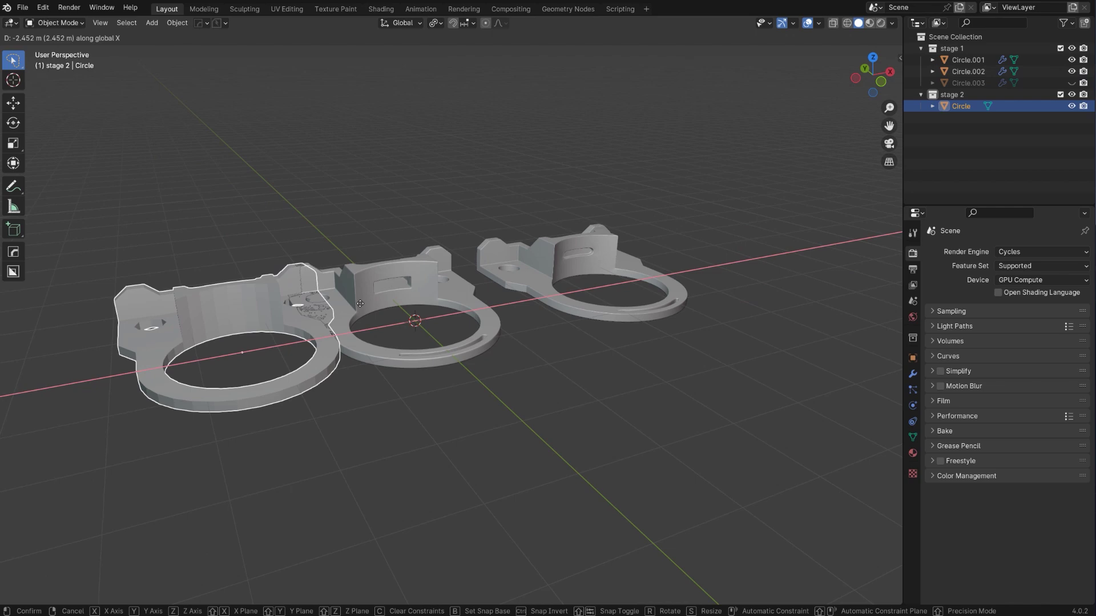
pyautogui.click(283, 331)
# - Examine the low-poly topology of the stage 2 bracket in Edit Mode from several sides
pyautogui.keyDown('shift'); pyautogui.moveTo(283, 330); pyautogui.dragTo(427, 166, button='middle'); pyautogui.keyUp('shift')
pyautogui.scroll(2, 479, 321)
pyautogui.press('Tab')
pyautogui.scroll(2, 405, 324)
pyautogui.scroll(-2, 514, 308)
pyautogui.scroll(-2, 724, 287)
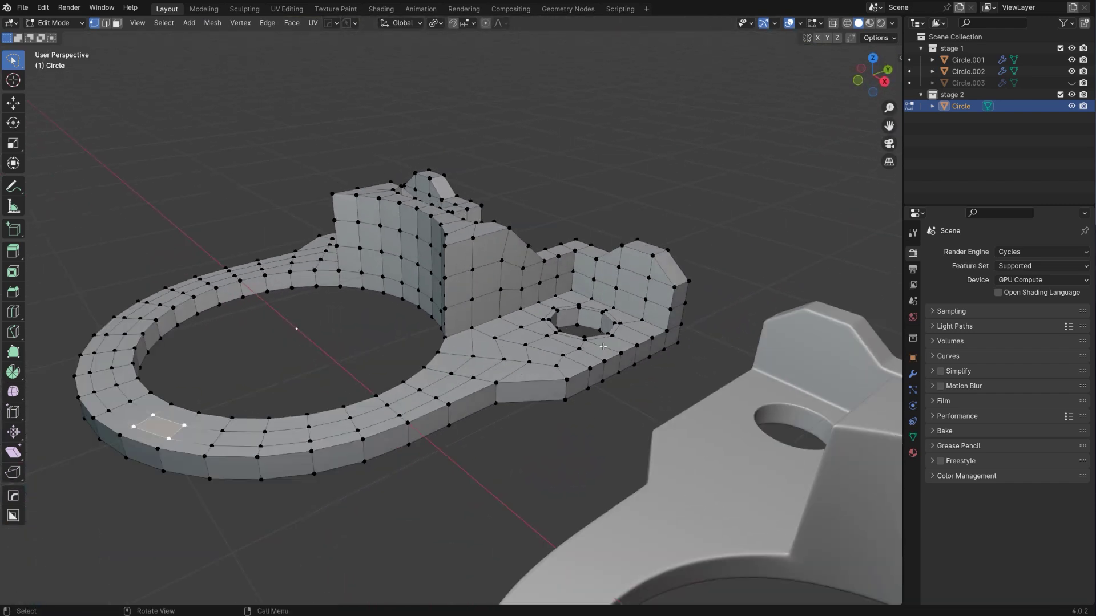
pyautogui.moveTo(724, 288); pyautogui.dragTo(587, 316, button='middle')
pyautogui.keyDown('shift'); pyautogui.moveTo(289, 214); pyautogui.dragTo(677, 320, button='middle'); pyautogui.keyUp('shift')
pyautogui.scroll(2, 676, 320)
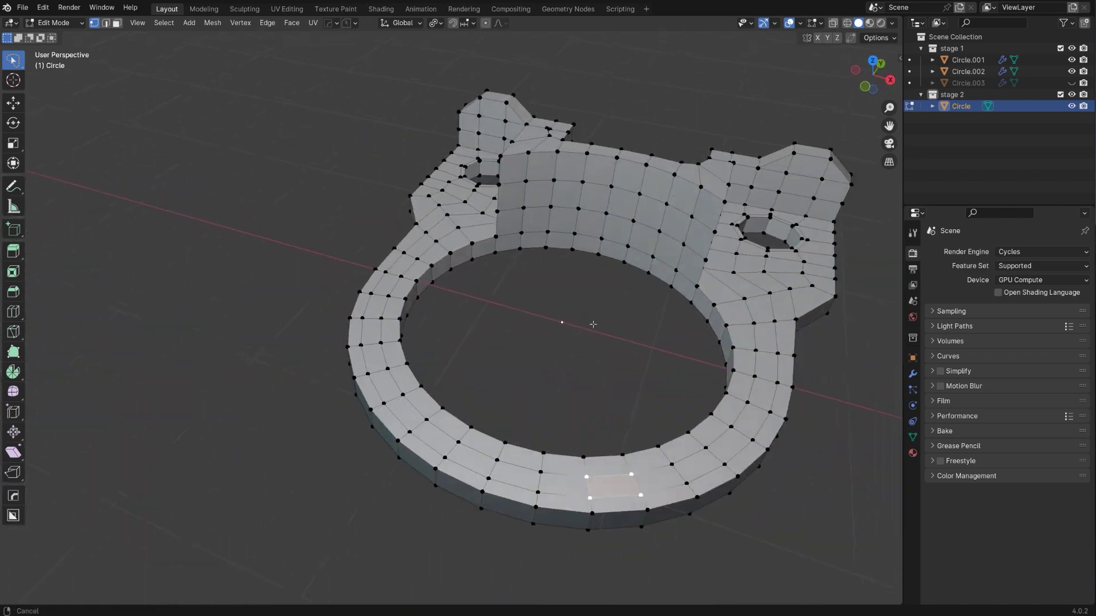
pyautogui.keyDown('shift'); pyautogui.moveTo(594, 325); pyautogui.dragTo(510, 341, button='middle'); pyautogui.keyUp('shift')
pyautogui.moveTo(548, 334); pyautogui.dragTo(628, 314, button='middle')
pyautogui.keyDown('shift'); pyautogui.moveTo(451, 367); pyautogui.dragTo(514, 374, button='middle'); pyautogui.keyUp('shift')
# - Add a level 2 Subdivision modifier to the stage 2 bracket in Object Mode and shade it smooth
pyautogui.press('Tab')
pyautogui.hotkey('ctrl', '2')
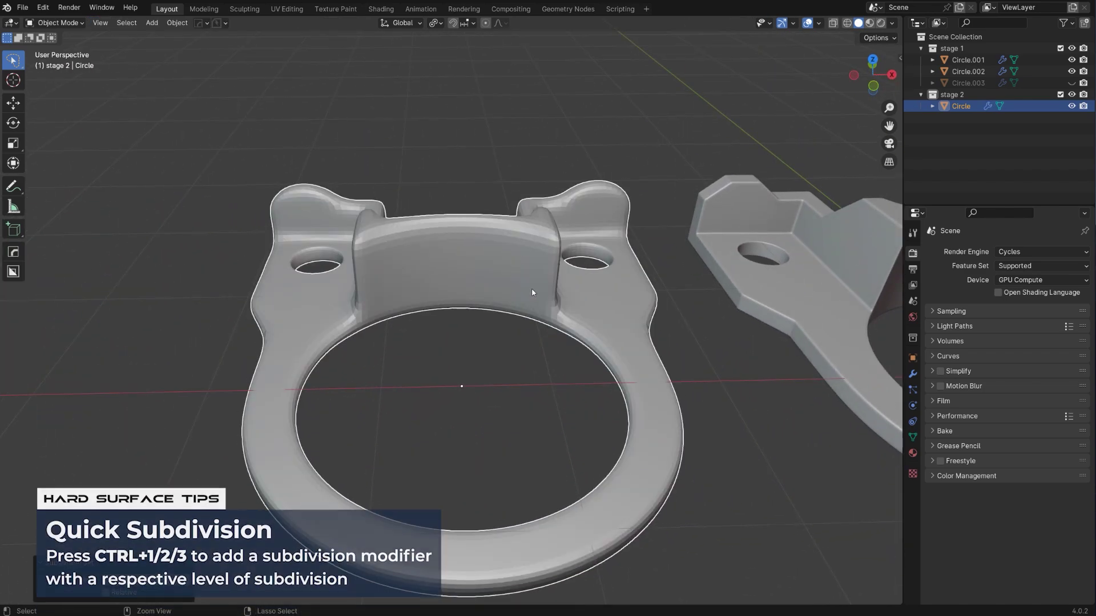
pyautogui.moveTo(577, 302)
pyautogui.mouseDown(button='middle')
pyautogui.moveTo(523, 335)
pyautogui.moveTo(559, 342)
pyautogui.moveTo(482, 309)
pyautogui.moveTo(565, 337)
pyautogui.moveTo(567, 296)
pyautogui.moveTo(528, 223)
pyautogui.mouseUp(button='middle')
pyautogui.rightClick(560, 342)
pyautogui.click(560, 342)
# - Sharpen the stage 2 bracket with HardOps Csharp at 30° sharpness and 60° smooth angle
pyautogui.press('Tab')
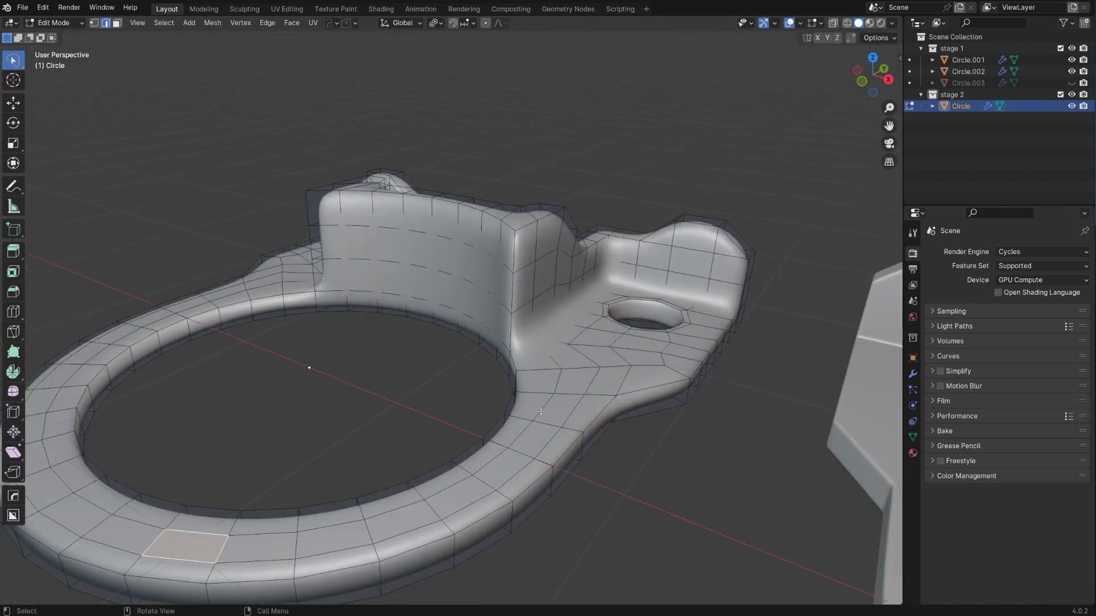
pyautogui.press('Tab')
pyautogui.click(577, 289)
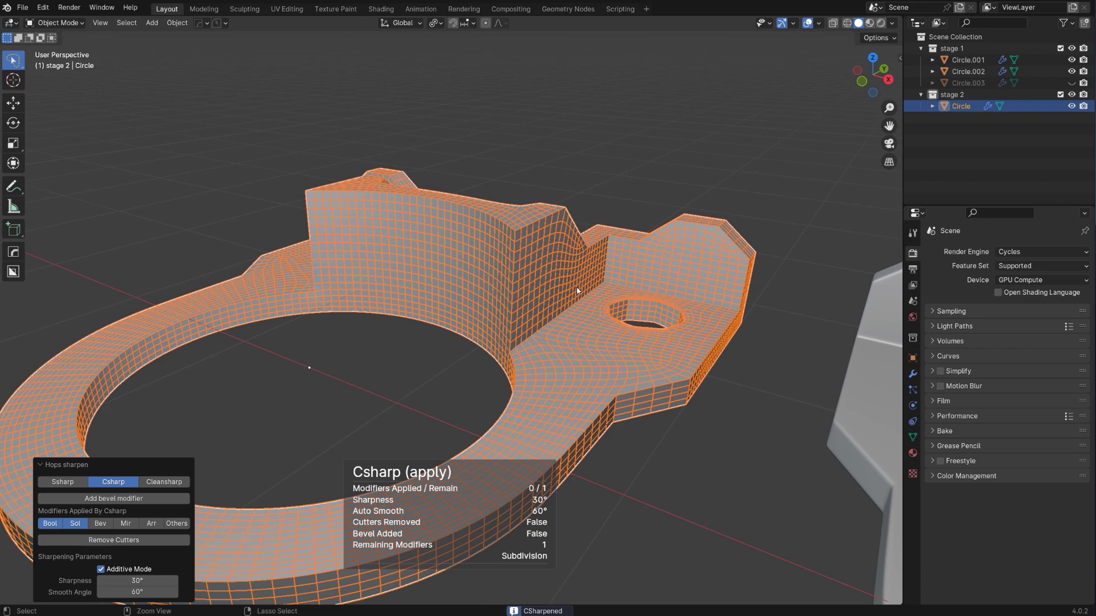
# - Clear the sharp marks from the mounting hole's edges and mark only its rim loops as sharp
pyautogui.press('Tab')
pyautogui.moveTo(571, 326); pyautogui.dragTo(556, 336, button='middle')
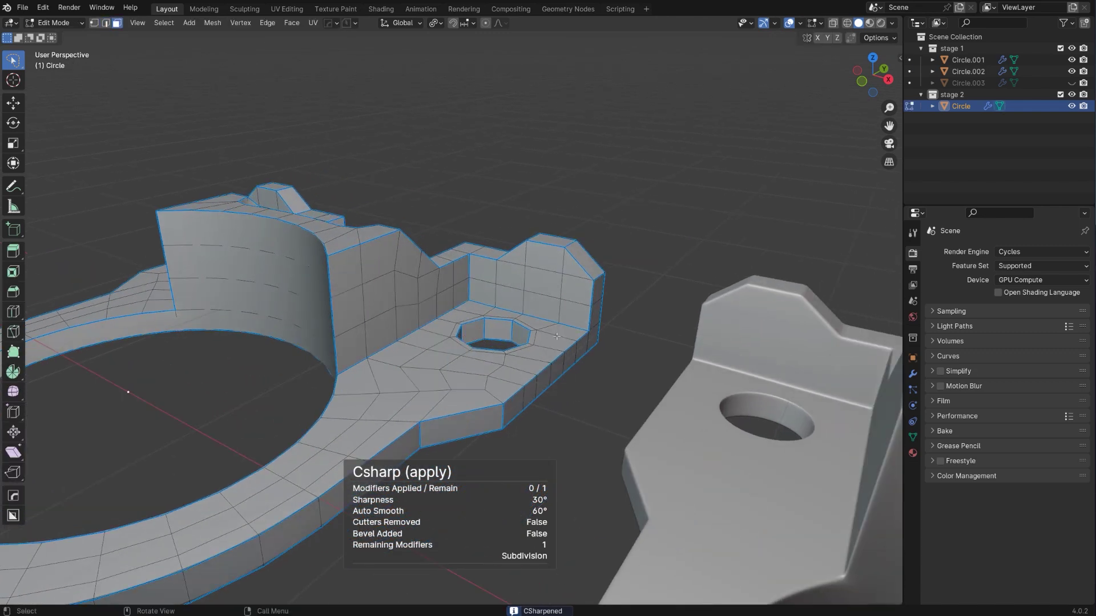
pyautogui.press('q')
pyautogui.click(509, 335)
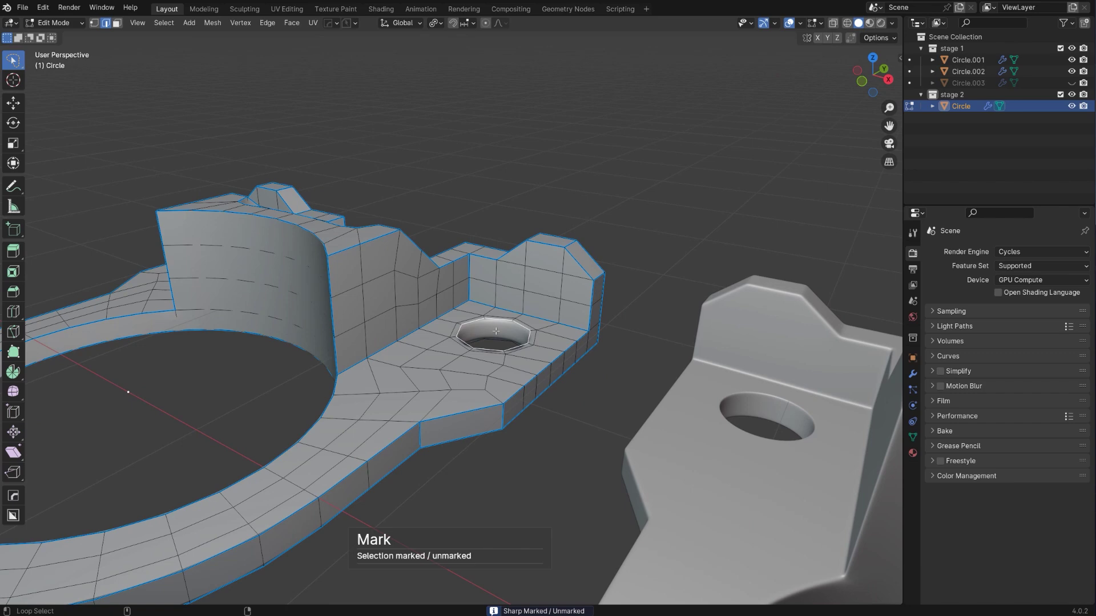
pyautogui.keyDown('alt'); pyautogui.keyDown('shift'); pyautogui.click(496, 331); pyautogui.keyUp('shift'); pyautogui.keyUp('alt')
pyautogui.press('q')
pyautogui.click(499, 332)
# - Mirror the corrected hole markings onto the opposite half of the bracket
pyautogui.scroll(-4, 491, 334)
pyautogui.scroll(2, 394, 322)
pyautogui.keyDown('shift'); pyautogui.moveTo(390, 322); pyautogui.dragTo(562, 353, button='middle'); pyautogui.keyUp('shift')
pyautogui.hotkey('alt', 'x')
pyautogui.moveTo(494, 349); pyautogui.dragTo(406, 334, button='middle')
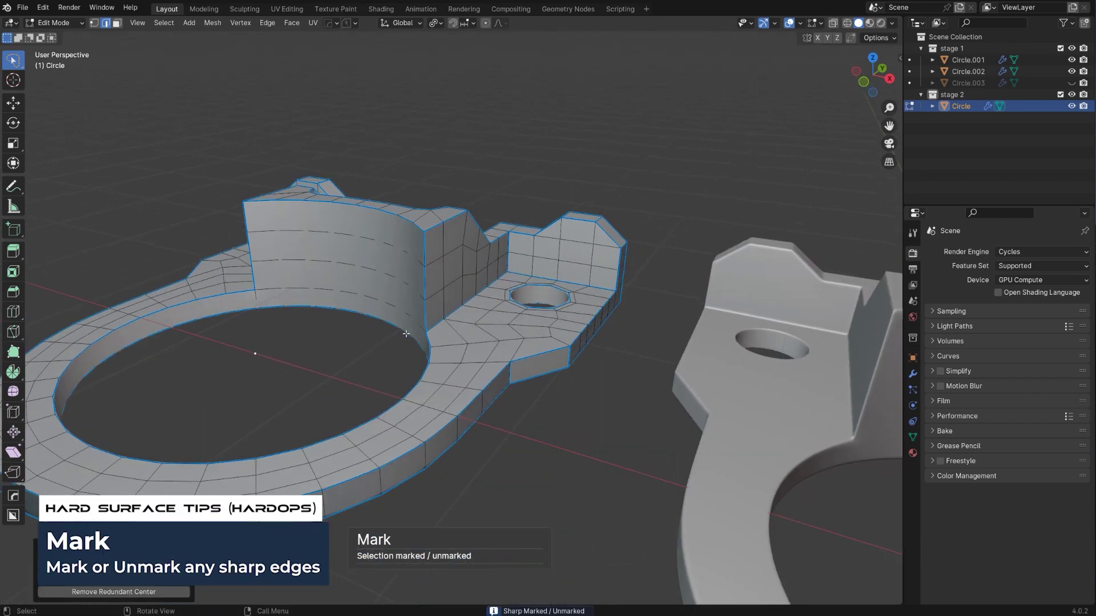
# - Select all edges of similar sharpness and bevel them 0.0178 m with 2 segments and shape 1.000
pyautogui.click(164, 22)
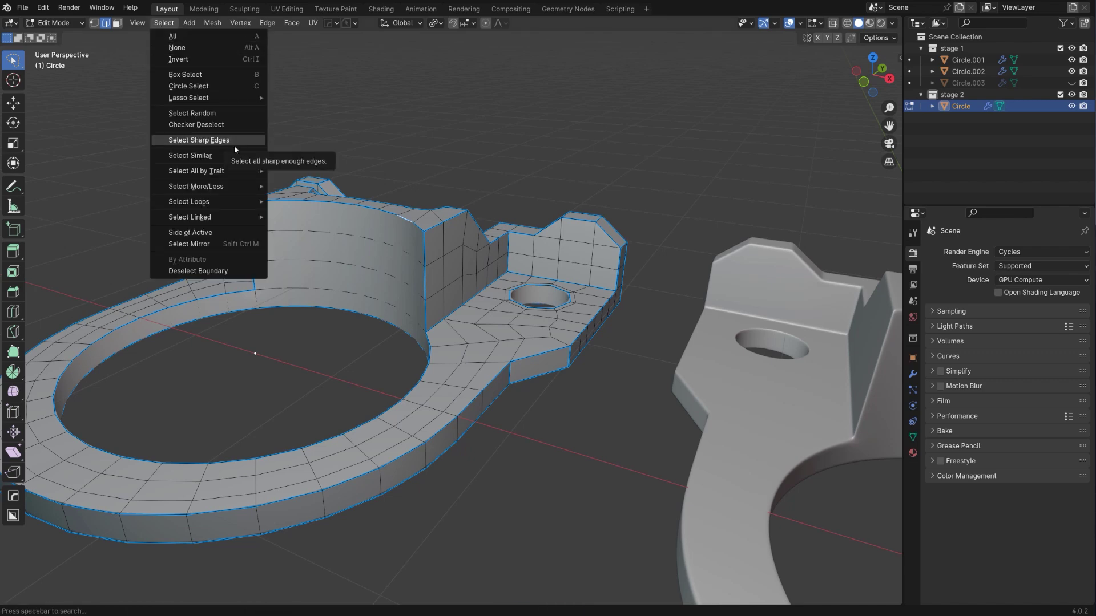
pyautogui.moveTo(231, 154)
pyautogui.click(334, 241)
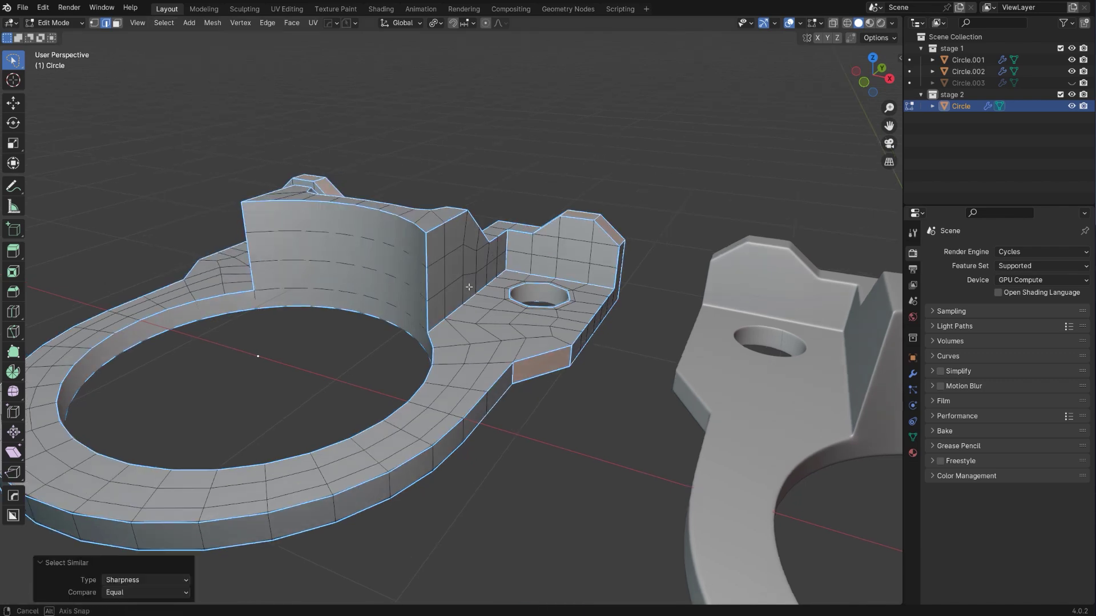
pyautogui.scroll(4, 440, 287)
pyautogui.moveTo(470, 286); pyautogui.dragTo(434, 240, button='middle')
pyautogui.keyDown('shift'); pyautogui.moveTo(434, 240); pyautogui.dragTo(448, 275, button='middle'); pyautogui.keyUp('shift')
pyautogui.hotkey('ctrl', 'b')
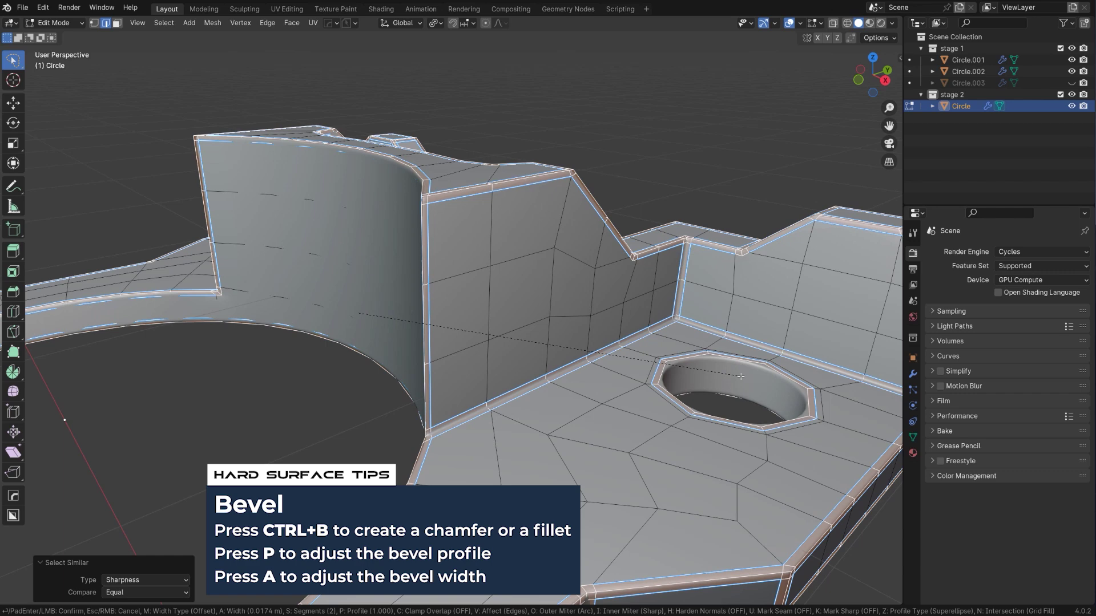
pyautogui.click(741, 375)
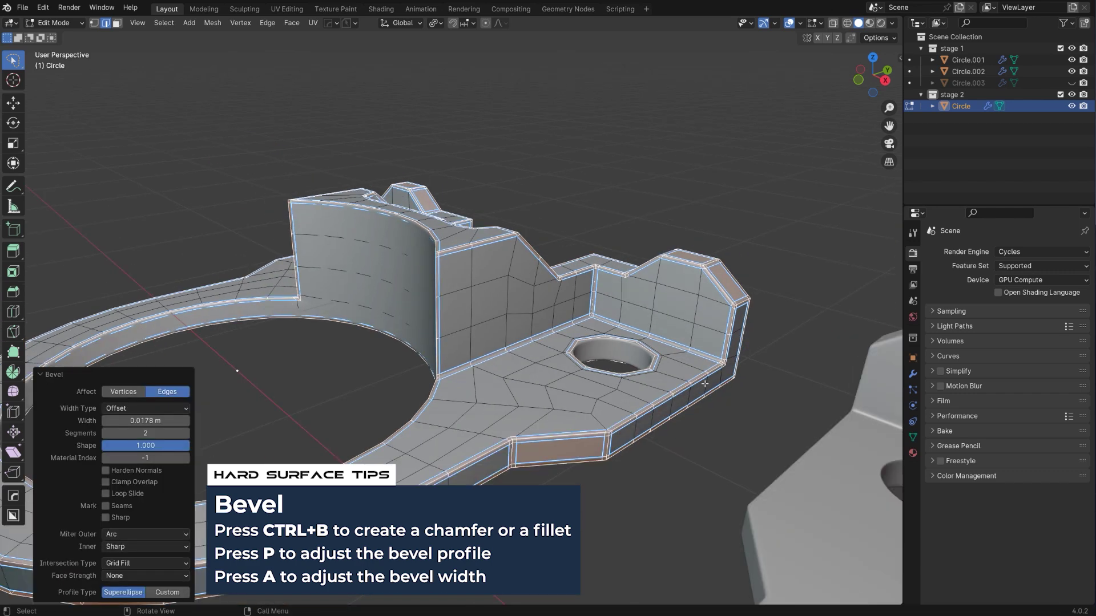
# - Examine the subdivided surface and bevelled edges where the curved wall meets the ring, with and without the cage
pyautogui.moveTo(628, 286); pyautogui.dragTo(545, 228, button='middle')
pyautogui.press('Tab')
pyautogui.scroll(3, 576, 295)
pyautogui.scroll(2, 617, 331)
pyautogui.press('Tab')
pyautogui.scroll(-2, 545, 228)
pyautogui.keyDown('shift'); pyautogui.moveTo(545, 229); pyautogui.dragTo(541, 274, button='middle'); pyautogui.keyUp('shift')
pyautogui.scroll(3, 536, 250)
pyautogui.press('Tab')
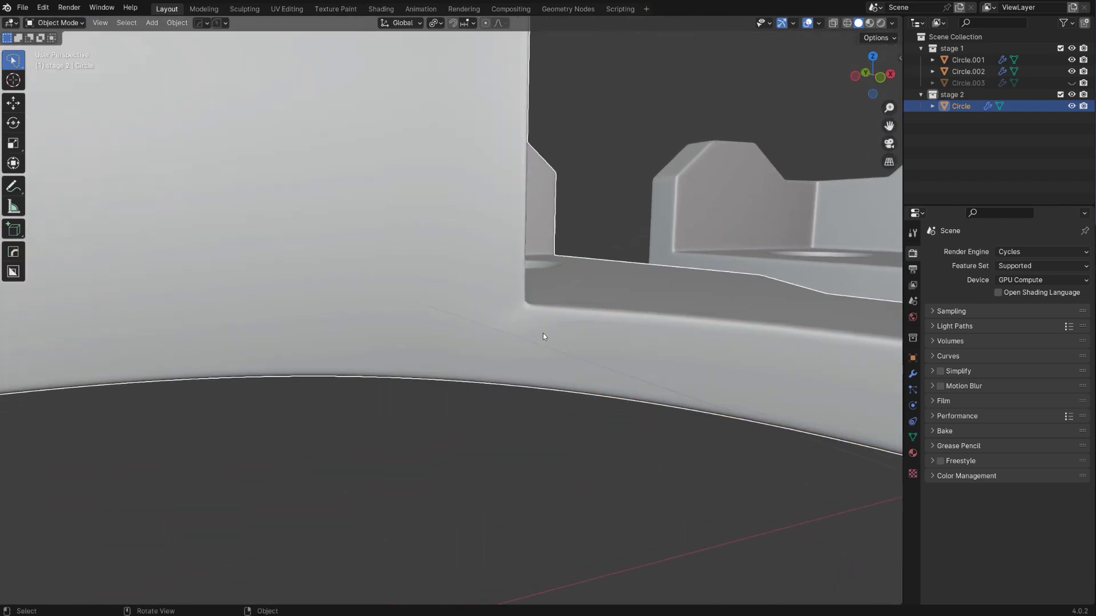
pyautogui.scroll(2, 543, 317)
pyautogui.press('Tab')
pyautogui.keyDown('shift'); pyautogui.moveTo(582, 343); pyautogui.dragTo(539, 352, button='middle'); pyautogui.keyUp('shift')
# - Turn off the edit-mode display of the stage 2 bracket's Subdivision modifier
pyautogui.press('Tab')
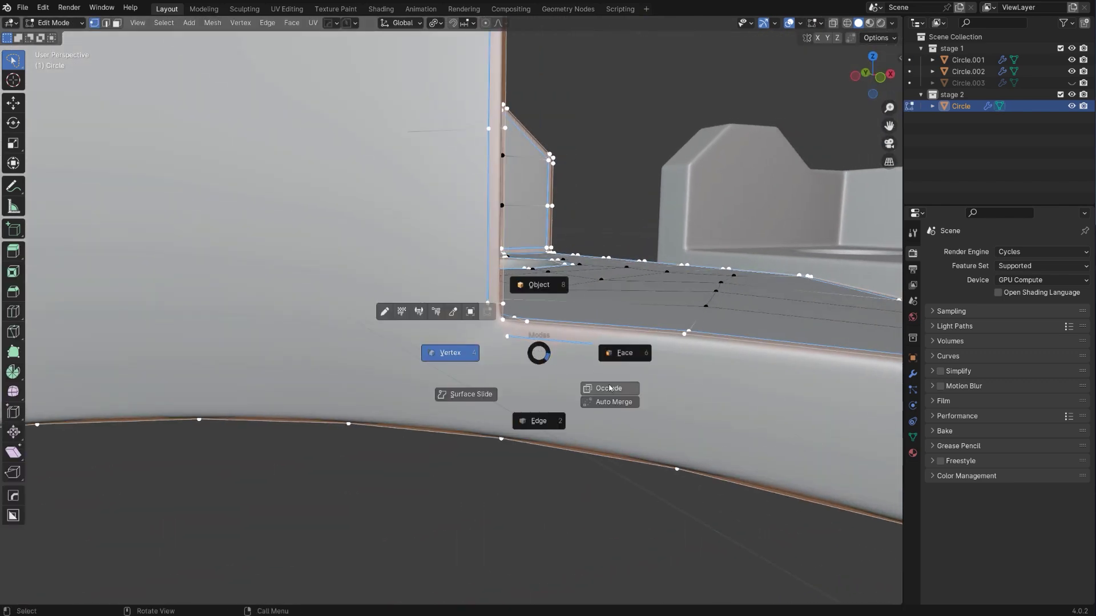
pyautogui.click(543, 298)
pyautogui.press('Tab')
pyautogui.hotkey('ctrl', '`')
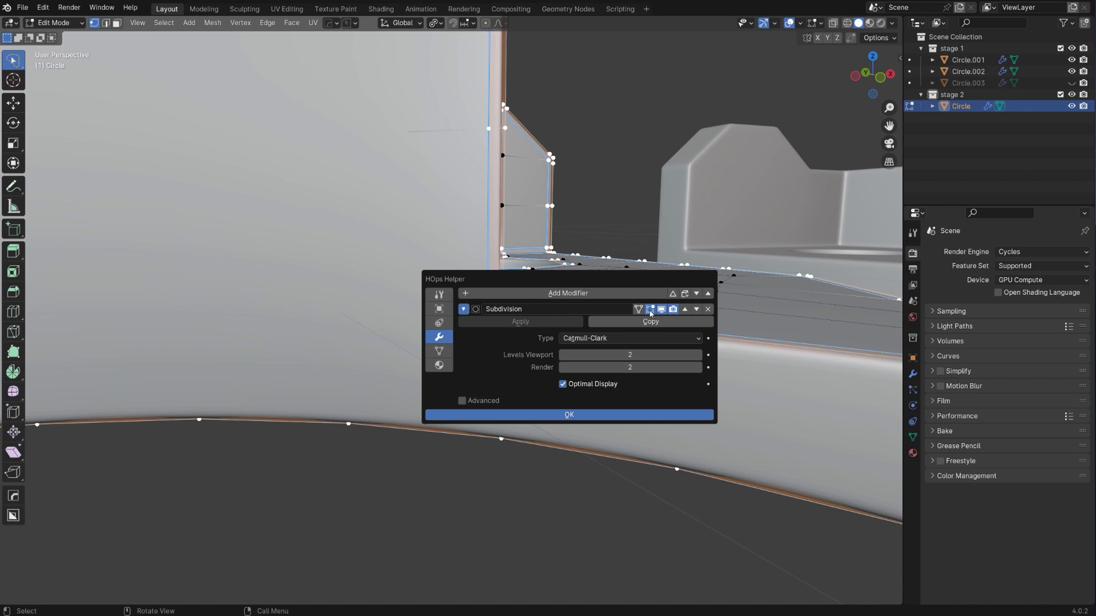
# - Connect the notch's support-loop corner vertex to the curved wall's lower loop and clear all sharp marks from the mesh
pyautogui.moveTo(527, 237); pyautogui.dragTo(524, 333, button='middle')
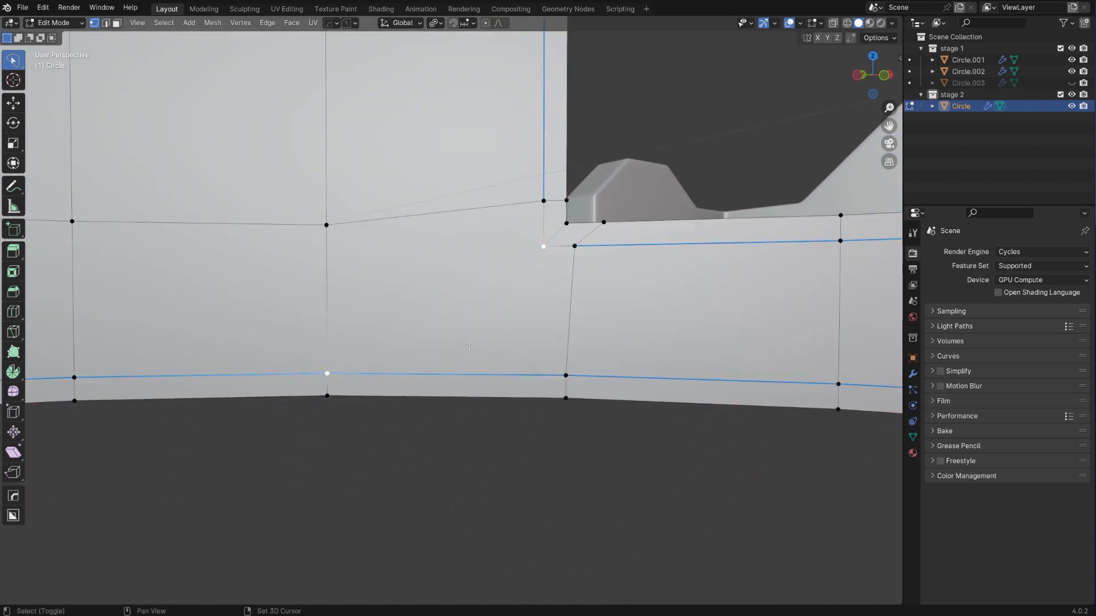
pyautogui.press('q')
pyautogui.click(635, 289)
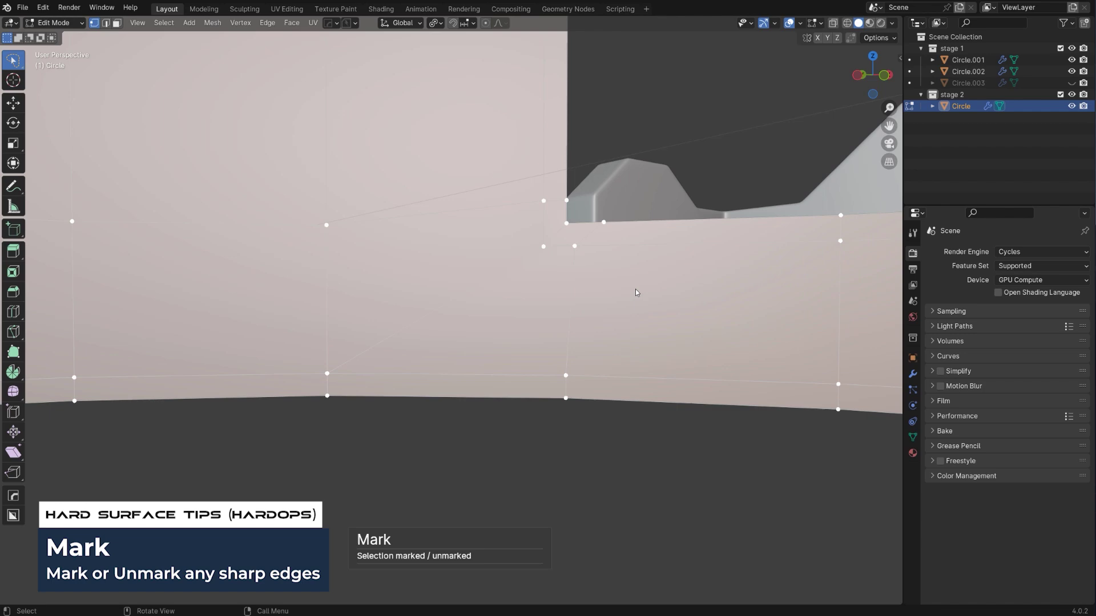
pyautogui.moveTo(635, 289); pyautogui.dragTo(497, 306, button='middle')
pyautogui.press('Tab')
pyautogui.scroll(-4, 564, 228)
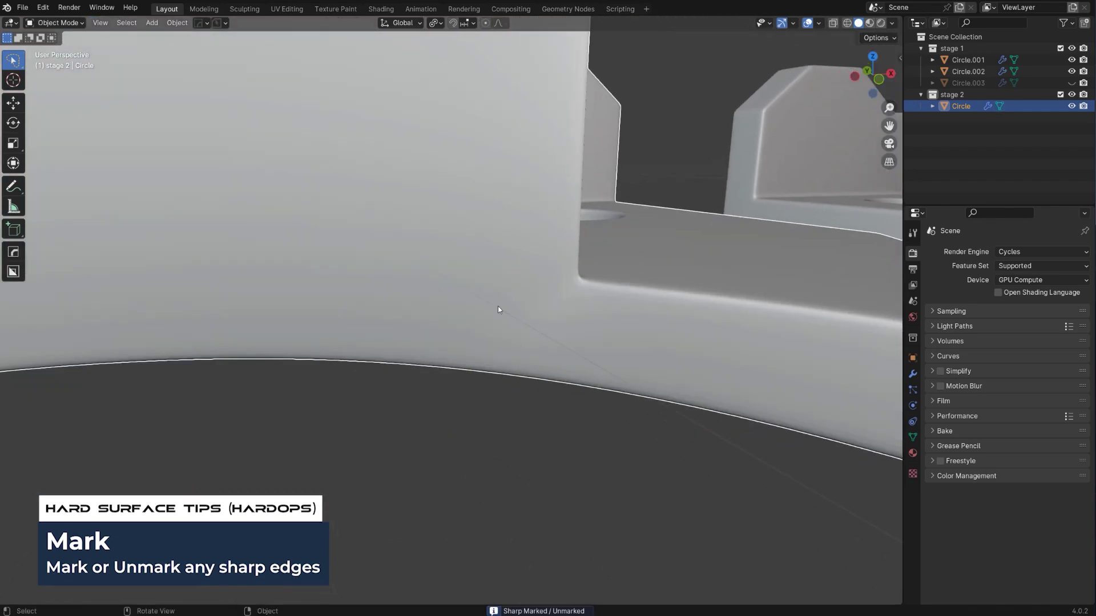
# - Examine the face flow around the corner where the curved wall meets the ring, checking individual faces and the surrounding grid
pyautogui.press('Tab')
pyautogui.click(494, 313)
pyautogui.keyDown('shift'); pyautogui.click(537, 227); pyautogui.keyUp('shift')
pyautogui.click(621, 339)
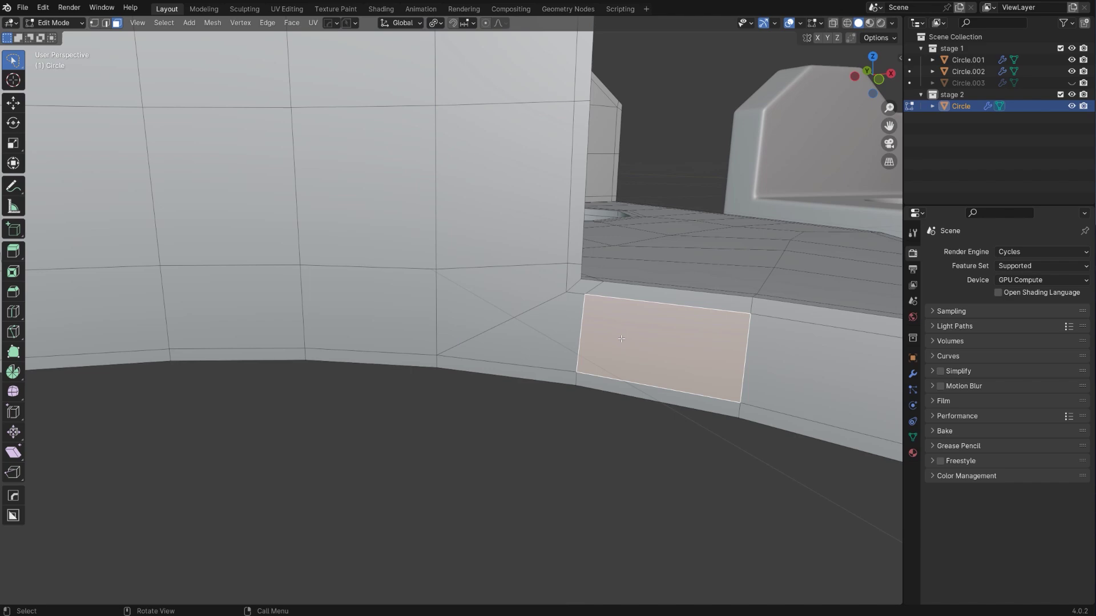
pyautogui.click(565, 321)
pyautogui.click(545, 283)
pyautogui.click(538, 217)
pyautogui.scroll(-3, 538, 217)
pyautogui.moveTo(620, 304); pyautogui.dragTo(679, 381, button='middle')
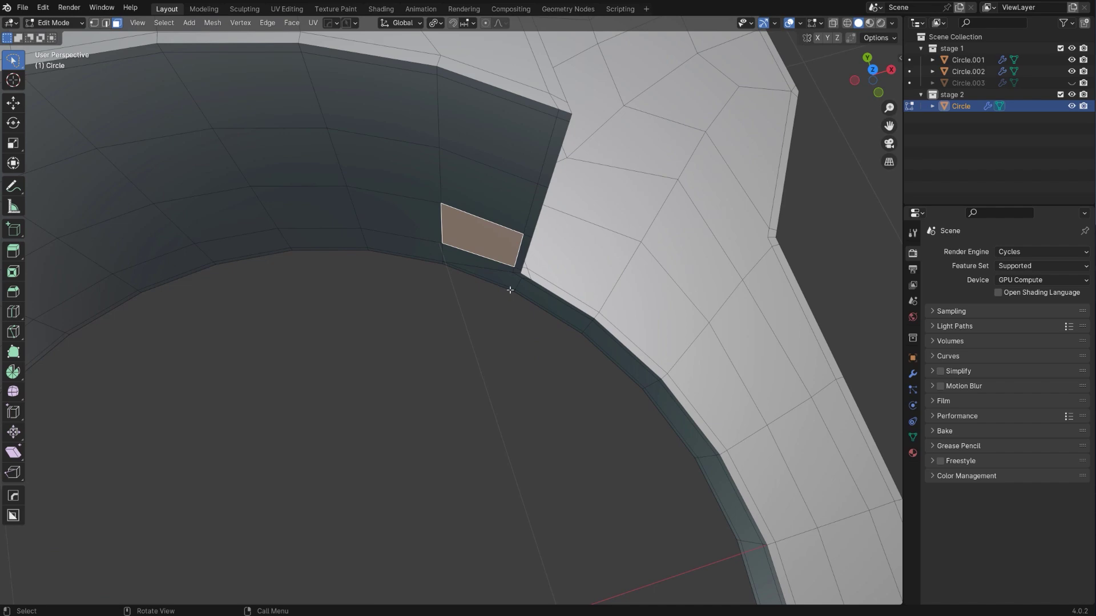
pyautogui.moveTo(509, 290); pyautogui.dragTo(443, 272, button='middle')
pyautogui.scroll(2, 499, 228)
pyautogui.scroll(-5, 530, 290)
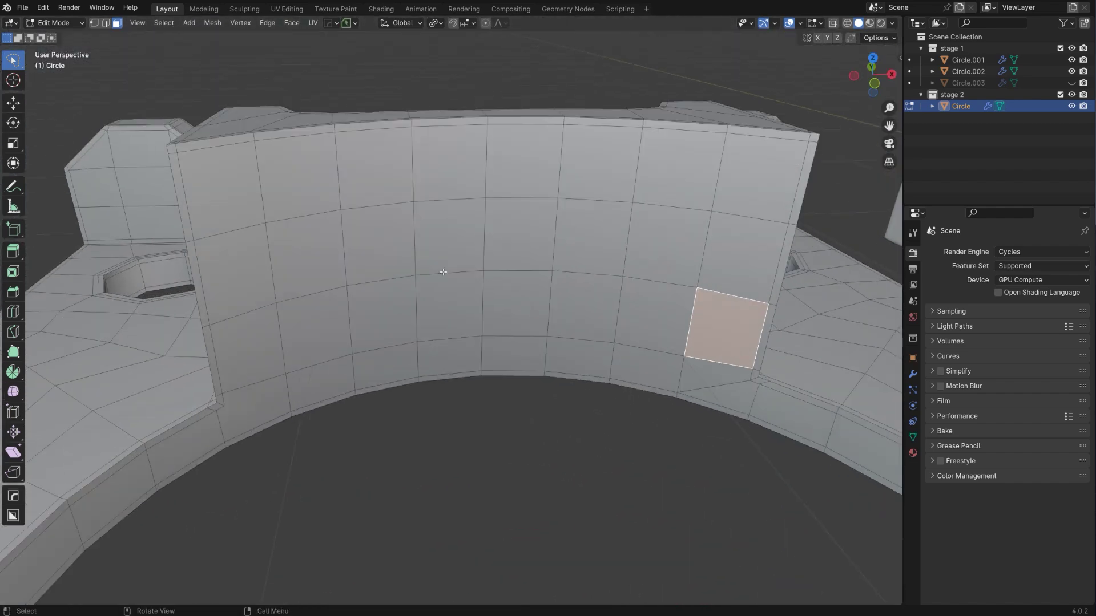
# - Select a row of four faces on both sides of the curved wall, inset them by 0.02384 m and delete them
pyautogui.keyDown('ctrl'); pyautogui.click(586, 240); pyautogui.keyUp('ctrl')
pyautogui.moveTo(586, 239); pyautogui.dragTo(535, 302, button='middle')
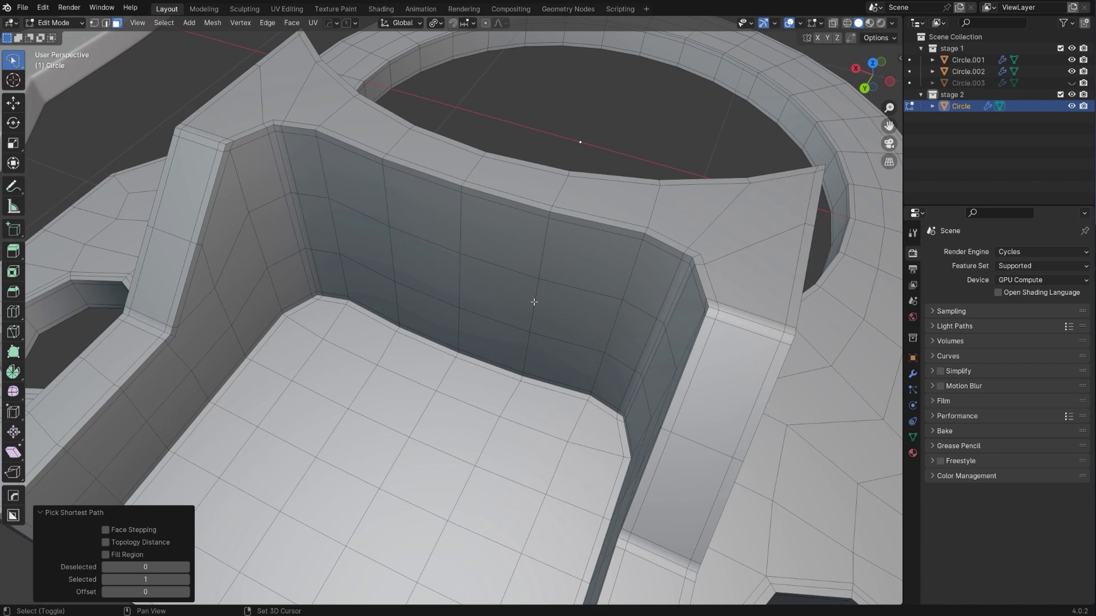
pyautogui.moveTo(670, 255); pyautogui.dragTo(737, 308, button='middle')
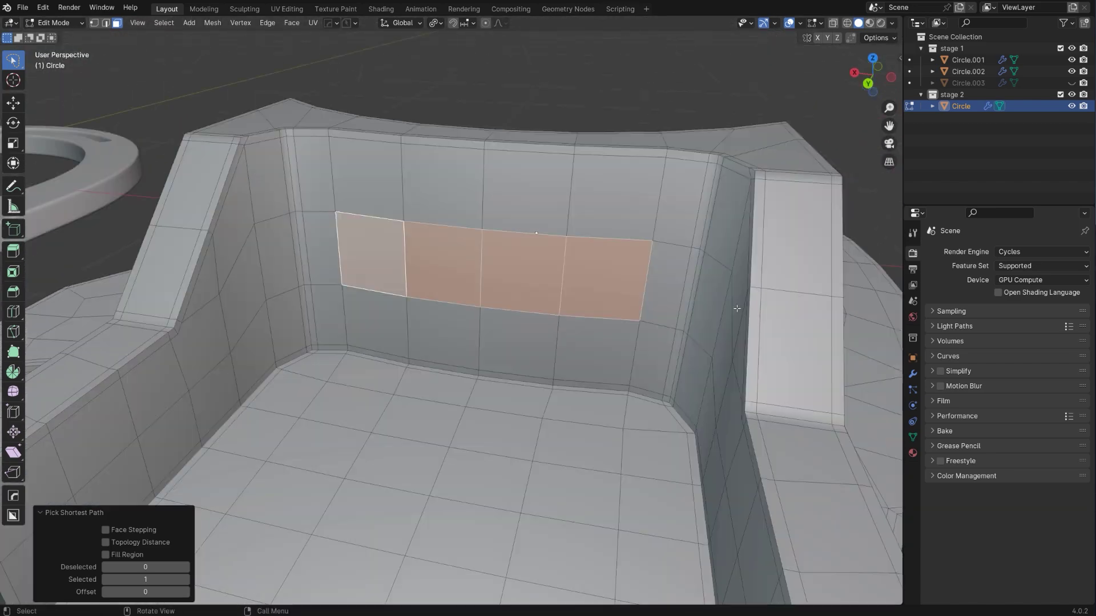
pyautogui.click(757, 308)
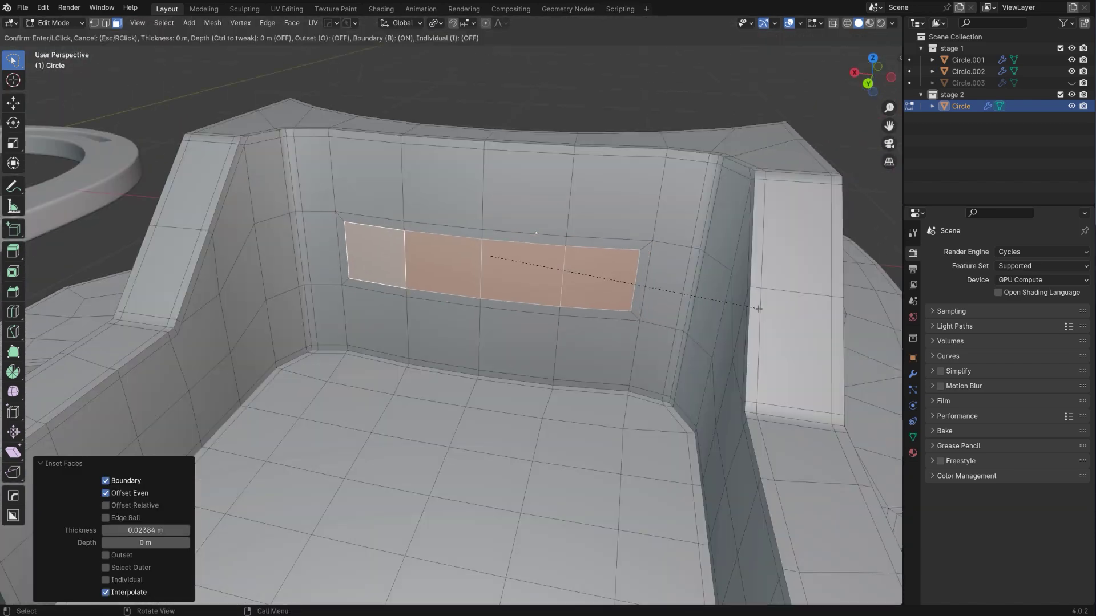
pyautogui.press('x')
pyautogui.click(694, 300)
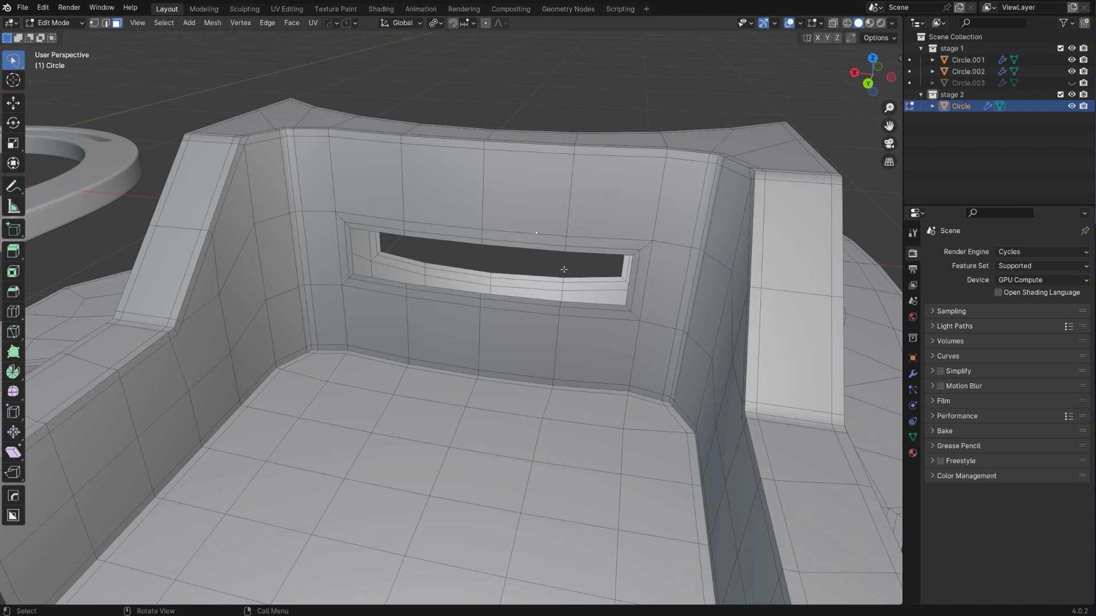
# - Bridge the border loops of the wall's two openings into a slot and add two loop cuts along its inner walls
pyautogui.hotkey('ctrl', 'Tab')
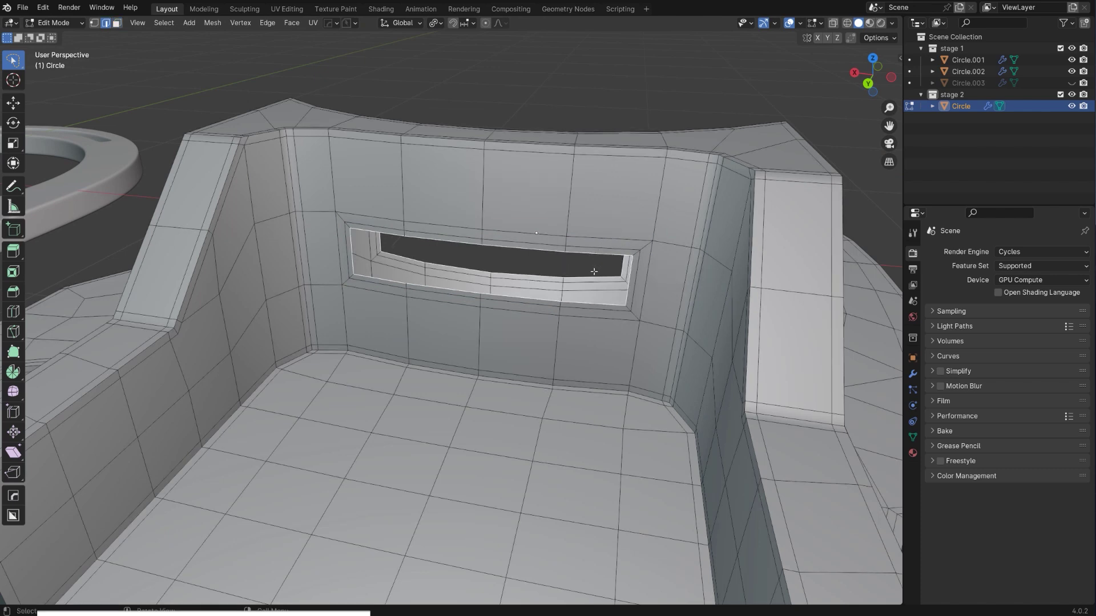
pyautogui.press('2')
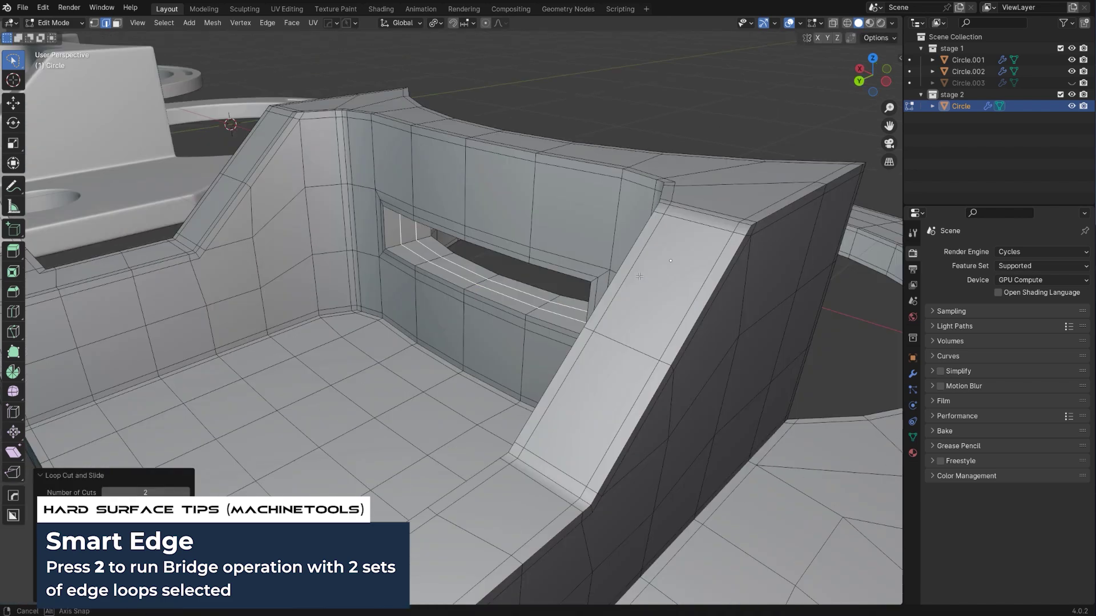
pyautogui.press('Tab')
pyautogui.click(542, 301)
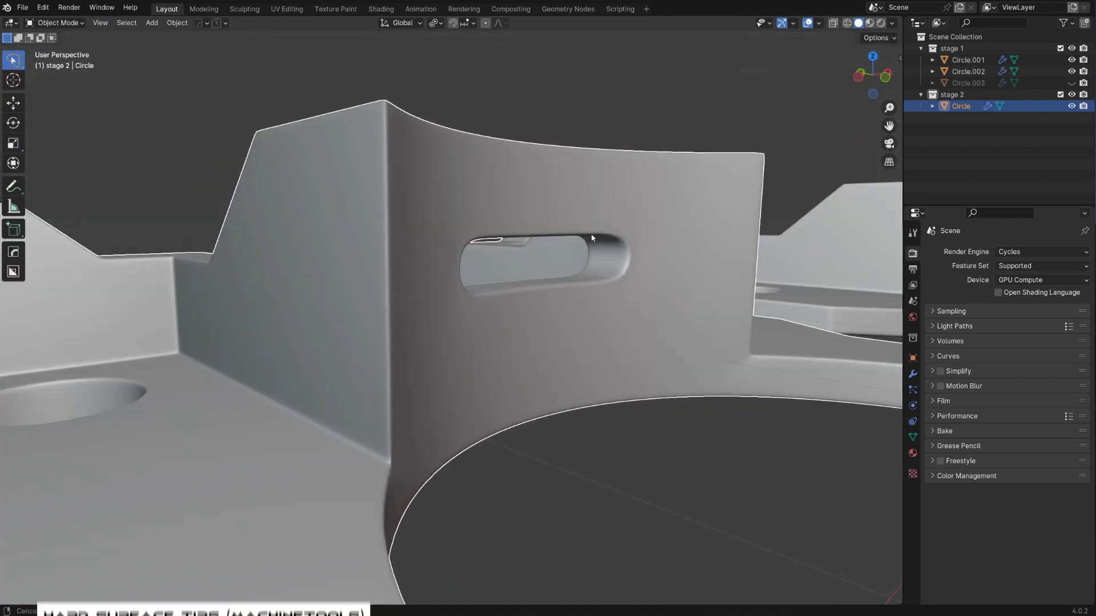
pyautogui.press('KP_Decimal')
pyautogui.moveTo(462, 292); pyautogui.dragTo(484, 316, button='middle')
pyautogui.scroll(3, 493, 289)
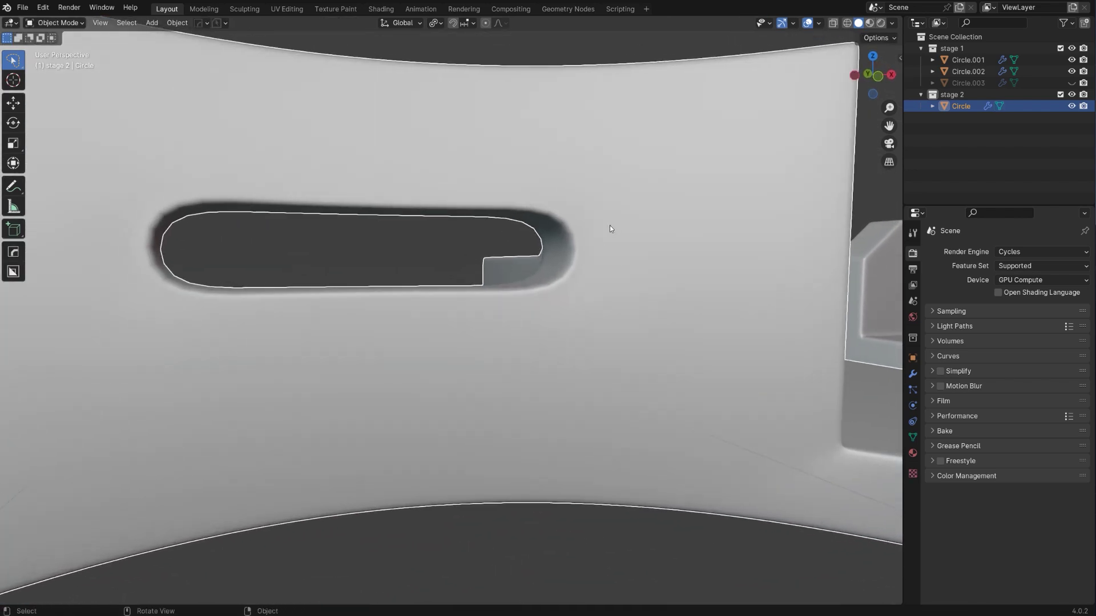
pyautogui.scroll(-3, 505, 291)
pyautogui.moveTo(573, 289); pyautogui.dragTo(467, 353, button='middle')
pyautogui.scroll(3, 505, 290)
# - Add support loop cuts above and below the slot's end, with slide factors 0.674 and -0.593
pyautogui.press('Tab')
pyautogui.scroll(2, 454, 332)
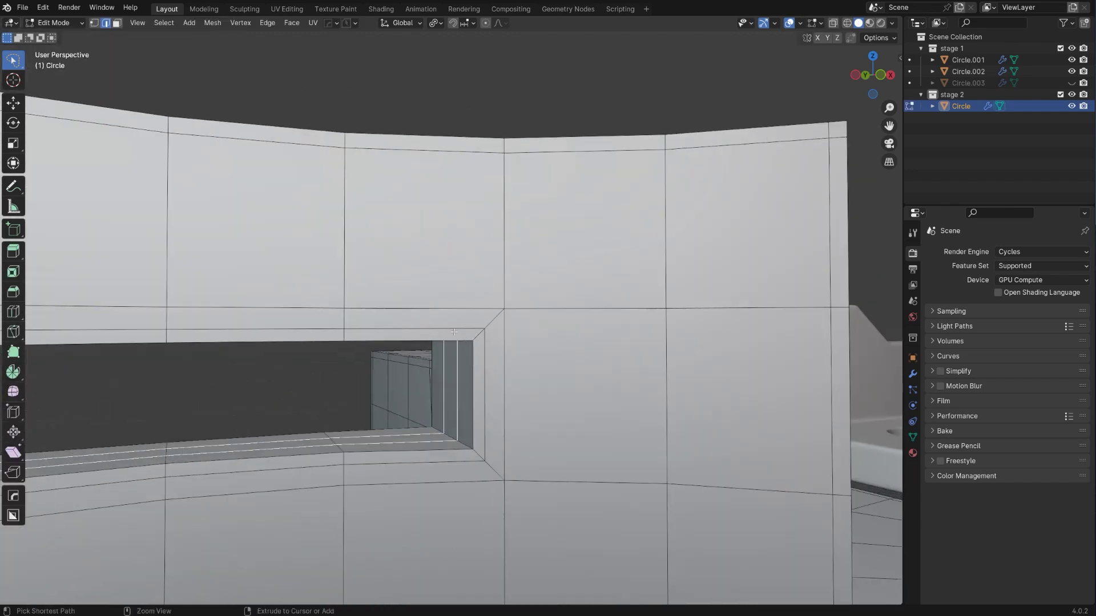
pyautogui.click(483, 374)
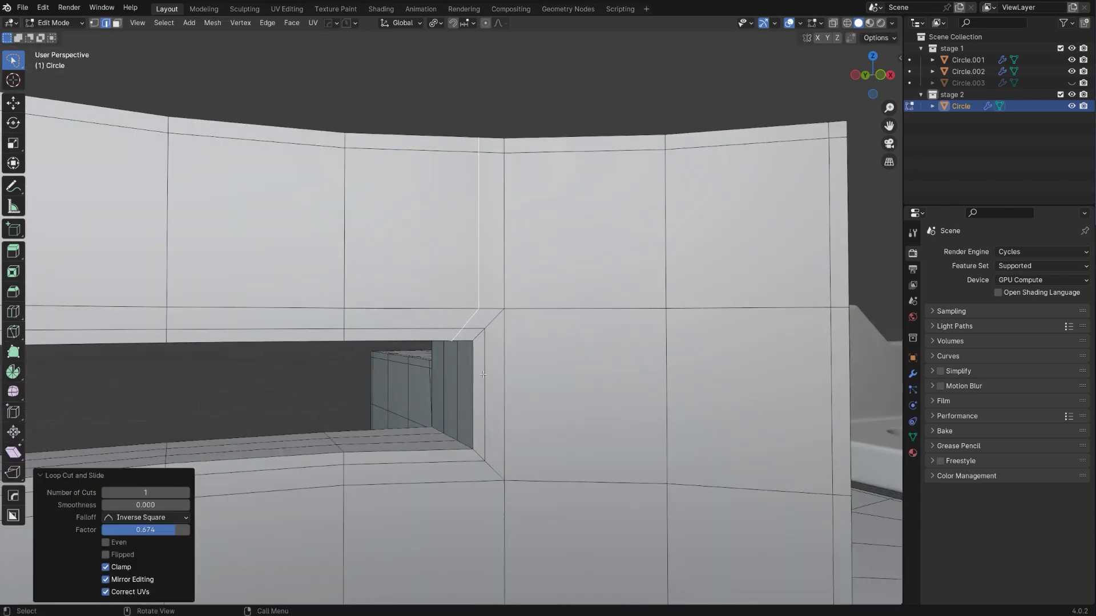
pyautogui.click(479, 484)
# - Undo the support loop cuts, the bridge and the slot opening in the curved wall
pyautogui.press('Tab')
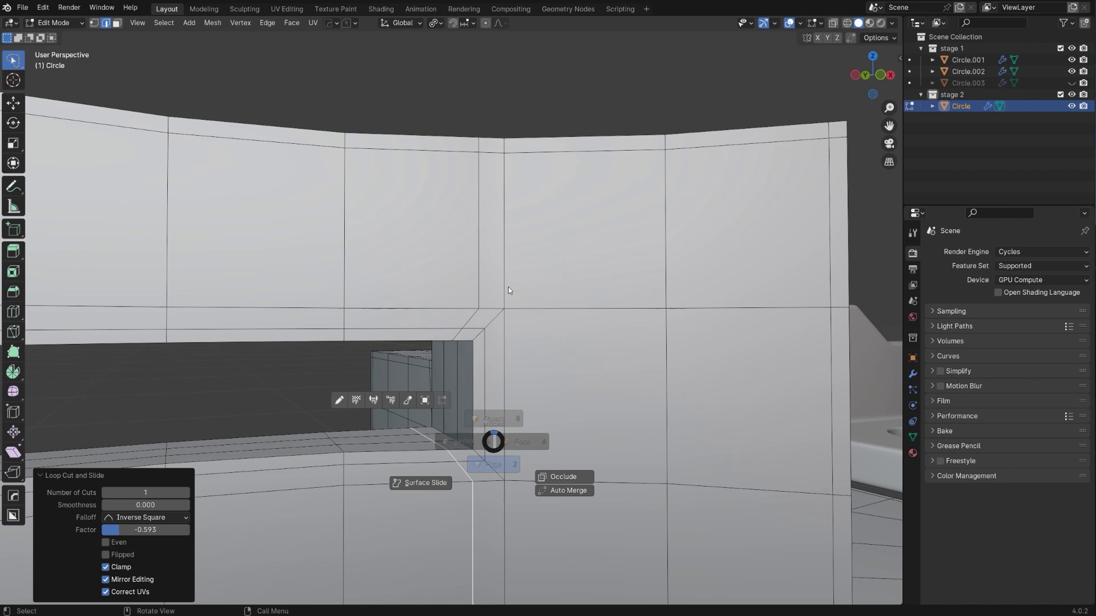
pyautogui.scroll(-3, 498, 262)
pyautogui.moveTo(498, 262); pyautogui.dragTo(453, 327, button='middle')
pyautogui.hotkey('ctrl', 'z')
pyautogui.hotkey('ctrl', 'z')
pyautogui.hotkey('ctrl', 'z')
pyautogui.scroll(-3, 513, 331)
pyautogui.moveTo(533, 333); pyautogui.dragTo(517, 359, button='middle')
pyautogui.hotkey('ctrl', 'z')
pyautogui.hotkey('ctrl', 'z')
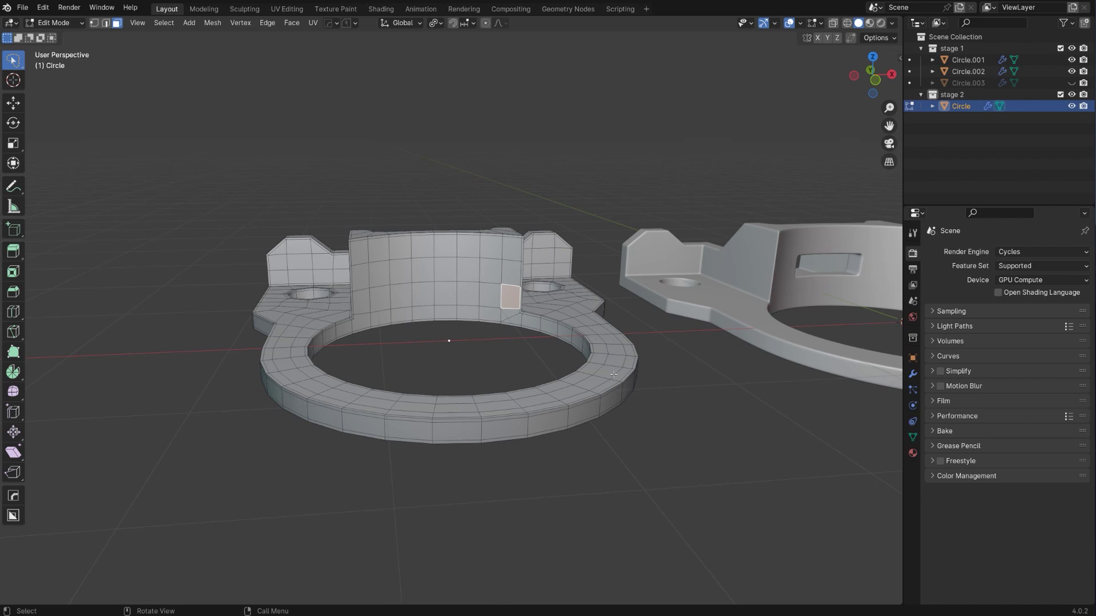
# - Examine the curved slots in the rings of the stage 1 brackets and compare their surfaces and topology
pyautogui.keyDown('shift'); pyautogui.moveTo(821, 274); pyautogui.dragTo(600, 289, button='middle'); pyautogui.keyUp('shift')
pyautogui.scroll(-3, 636, 353)
pyautogui.scroll(3, 599, 289)
pyautogui.press('Tab')
pyautogui.moveTo(496, 247); pyautogui.dragTo(512, 438, button='middle')
pyautogui.click(490, 322)
pyautogui.scroll(3, 489, 322)
pyautogui.keyDown('shift'); pyautogui.moveTo(596, 272); pyautogui.dragTo(178, 377, button='middle'); pyautogui.keyUp('shift')
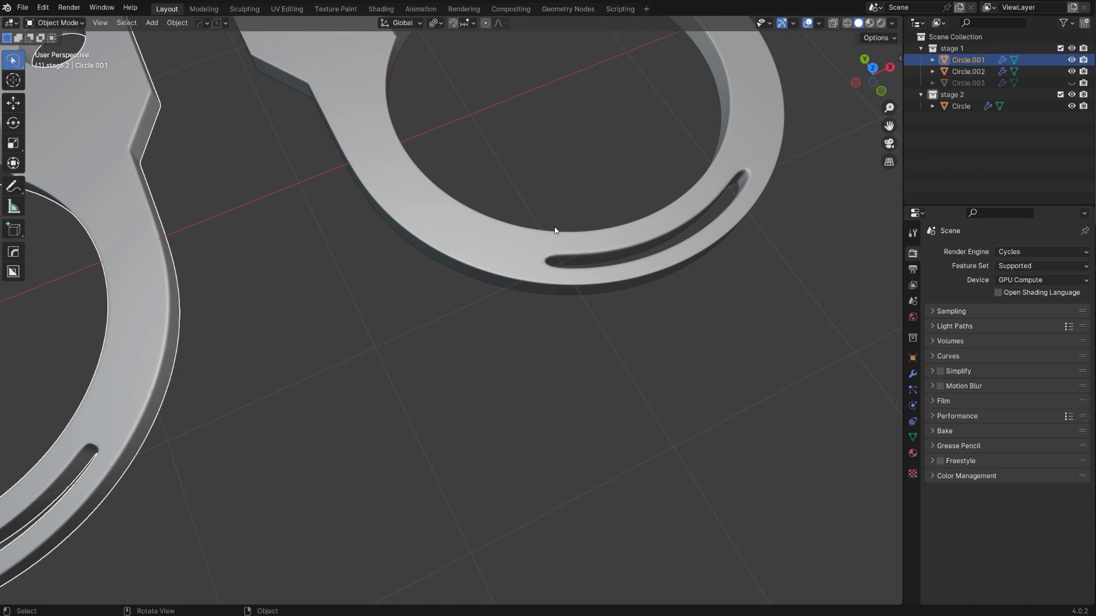
pyautogui.press('Tab')
pyautogui.scroll(3, 565, 230)
pyautogui.keyDown('shift'); pyautogui.moveTo(670, 225); pyautogui.dragTo(572, 269, button='middle'); pyautogui.keyUp('shift')
pyautogui.press('Tab')
# - Add a loop cut across Circle.002's ring close to the slot's end, slid by about 0.71
pyautogui.click(587, 250)
pyautogui.press('Tab')
pyautogui.keyDown('shift'); pyautogui.moveTo(552, 315); pyautogui.dragTo(493, 378, button='middle'); pyautogui.keyUp('shift')
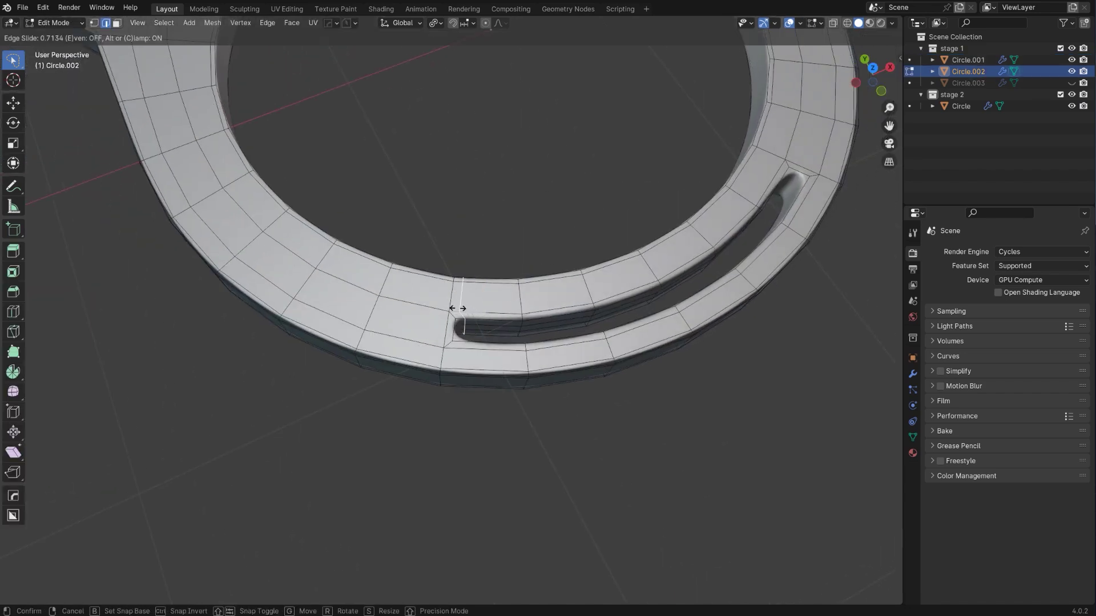
pyautogui.click(458, 309)
# - Examine the underside of Circle.002's slotted ring and the shading around the slot
pyautogui.press('Tab')
pyautogui.moveTo(482, 289); pyautogui.dragTo(465, 364, button='middle')
pyautogui.keyDown('shift'); pyautogui.moveTo(443, 265); pyautogui.dragTo(423, 378, button='middle'); pyautogui.keyUp('shift')
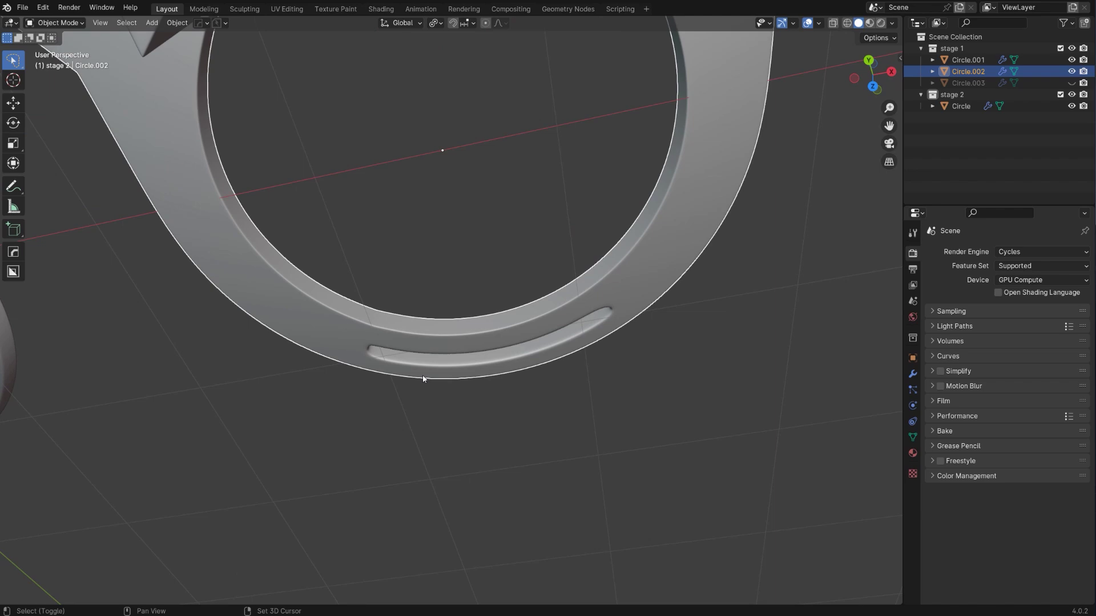
pyautogui.scroll(2, 303, 330)
pyautogui.scroll(-8, 343, 335)
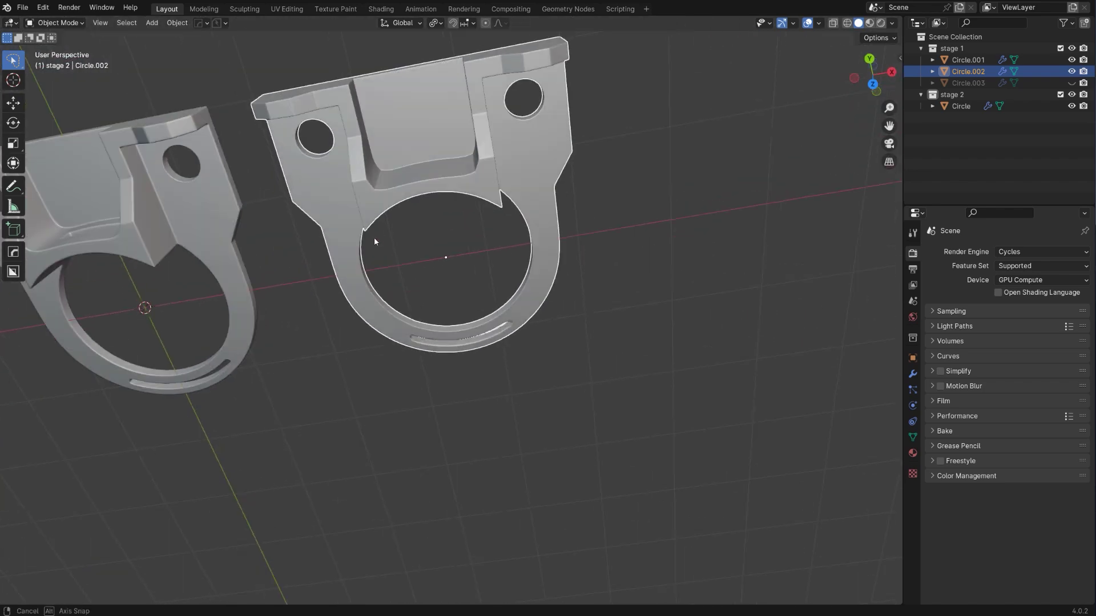
pyautogui.moveTo(375, 238); pyautogui.dragTo(395, 262, button='middle')
pyautogui.press('Tab')
pyautogui.press('Tab')
# - Sharpen the unbevelled stage 2 bracket with Csharp at 30° sharpness and a 60° smooth angle
pyautogui.keyDown('shift'); pyautogui.moveTo(231, 308); pyautogui.dragTo(485, 234, button='middle'); pyautogui.keyUp('shift')
pyautogui.scroll(4, 485, 234)
pyautogui.keyDown('shift'); pyautogui.moveTo(354, 97); pyautogui.dragTo(580, 102, button='middle'); pyautogui.keyUp('shift')
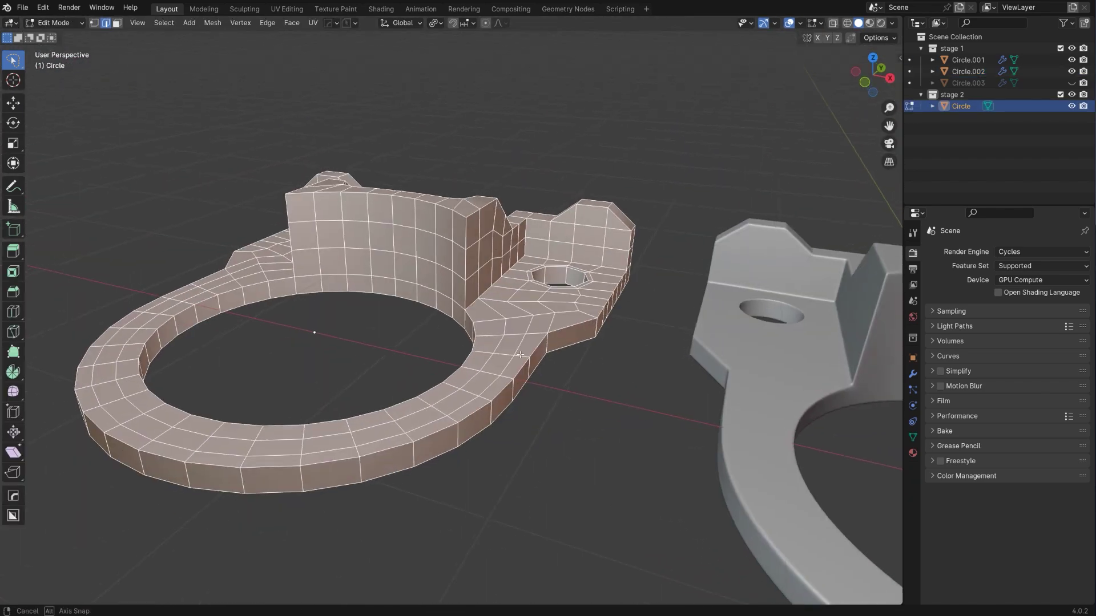
pyautogui.press('Tab')
pyautogui.press('q')
pyautogui.keyDown('ctrl'); pyautogui.click(526, 245); pyautogui.keyUp('ctrl')
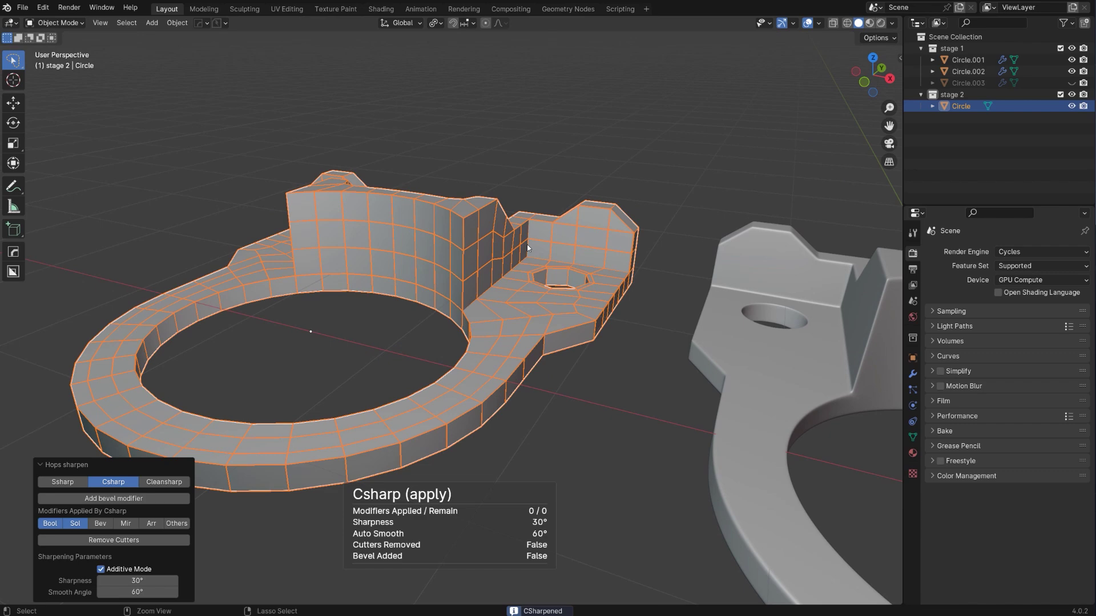
pyautogui.moveTo(526, 245); pyautogui.dragTo(502, 284, button='middle')
# - Clear the sharp marks inside the mounting hole, mark only its rim loops, and mirror the result to the opposite half
pyautogui.press('Tab')
pyautogui.keyDown('alt'); pyautogui.click(578, 277); pyautogui.keyUp('alt')
pyautogui.press('q')
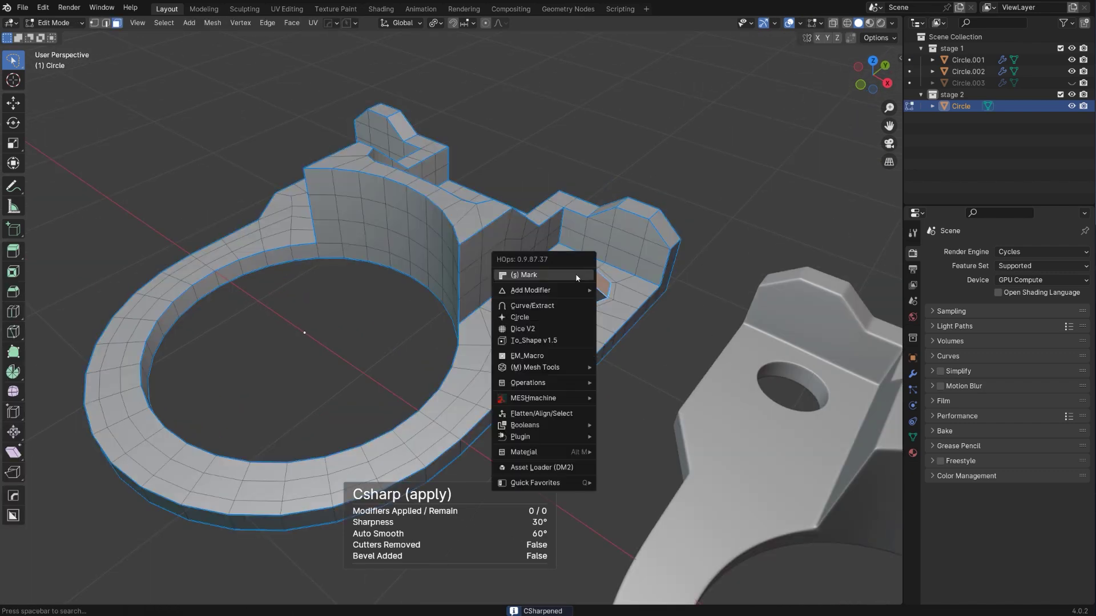
pyautogui.click(578, 276)
pyautogui.scroll(2, 599, 259)
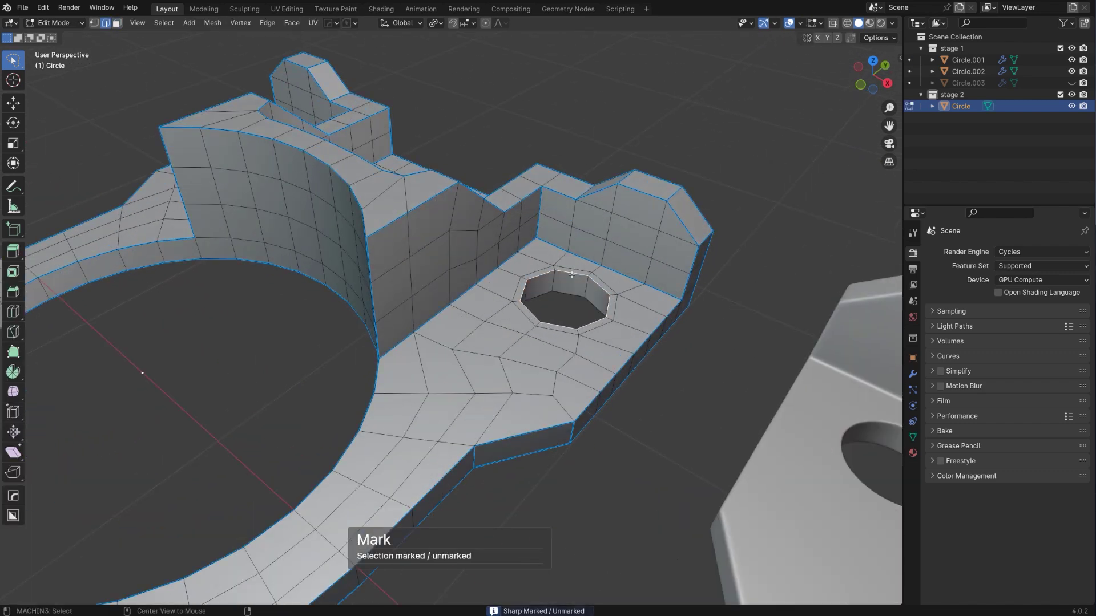
pyautogui.press('y')
pyautogui.press('Escape')
pyautogui.moveTo(565, 294); pyautogui.dragTo(480, 313, button='middle')
pyautogui.hotkey('alt', 'x')
pyautogui.scroll(2, 452, 297)
# - Add a Subdivision modifier at level 1 to the stage 2 bracket and check the smoothed shape
pyautogui.press('Tab')
pyautogui.hotkey('ctrl', '2')
pyautogui.scroll(-4, 588, 274)
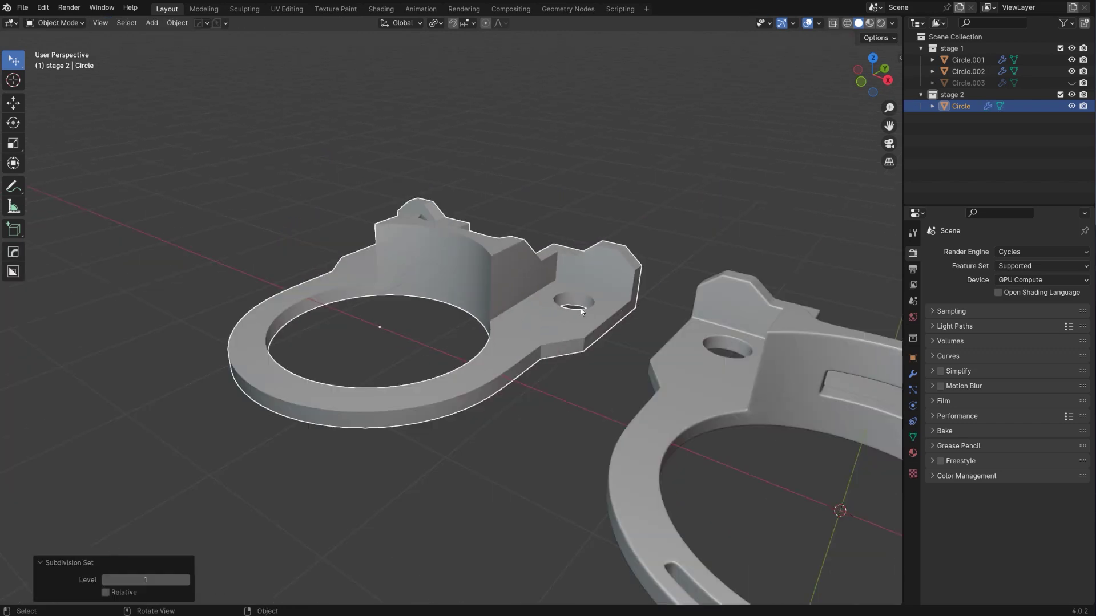
pyautogui.moveTo(580, 308); pyautogui.dragTo(594, 313, button='middle')
pyautogui.scroll(3, 563, 249)
pyautogui.press('Tab')
pyautogui.press('Tab')
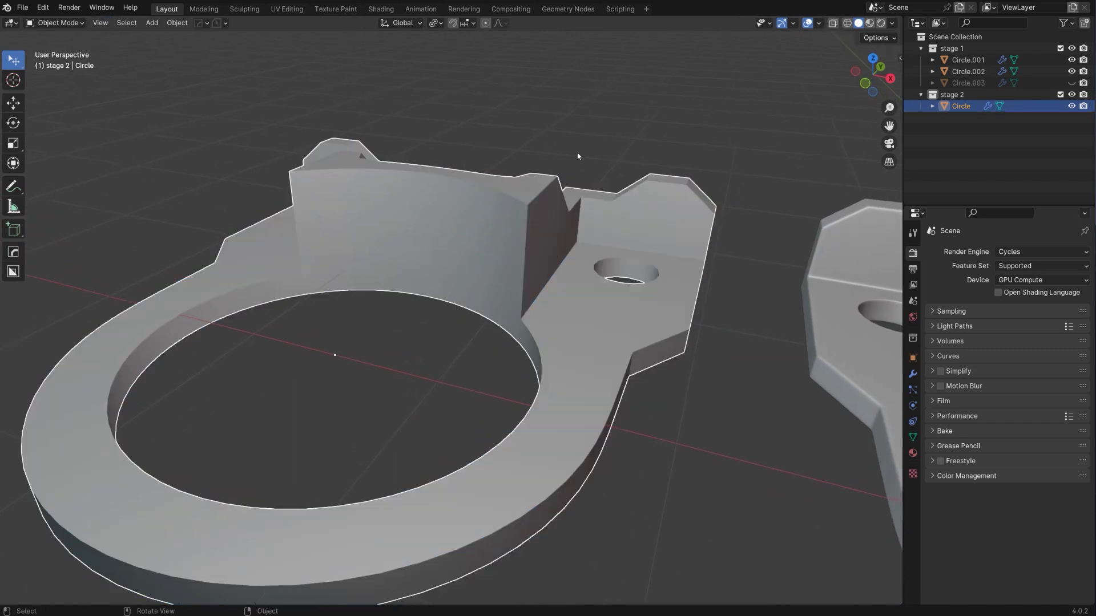
# - Apply the level 1 Subdivision modifier to the stage 2 bracket's mesh
pyautogui.hotkey('ctrl', '`')
pyautogui.press('Tab')
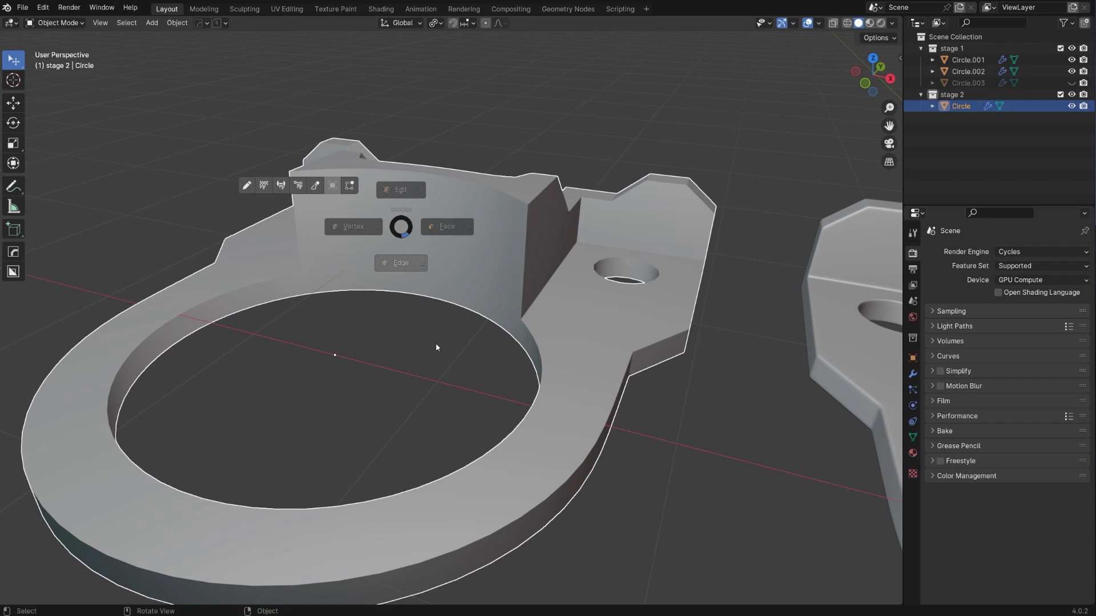
pyautogui.press('Tab')
pyautogui.hotkey('ctrl', '`')
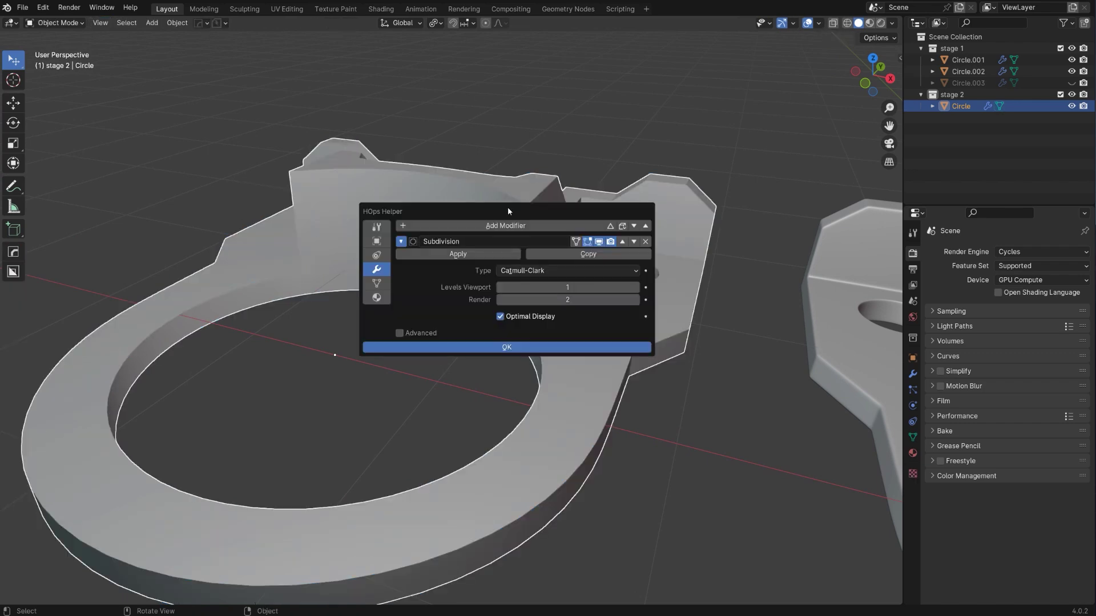
pyautogui.hotkey('ctrl', 'a')
pyautogui.press('Tab')
# - Dissolve the extra edge loops just outside the mounting hole's rim on the stage 2 bracket
pyautogui.moveTo(563, 343); pyautogui.dragTo(531, 304, button='middle')
pyautogui.scroll(2, 509, 306)
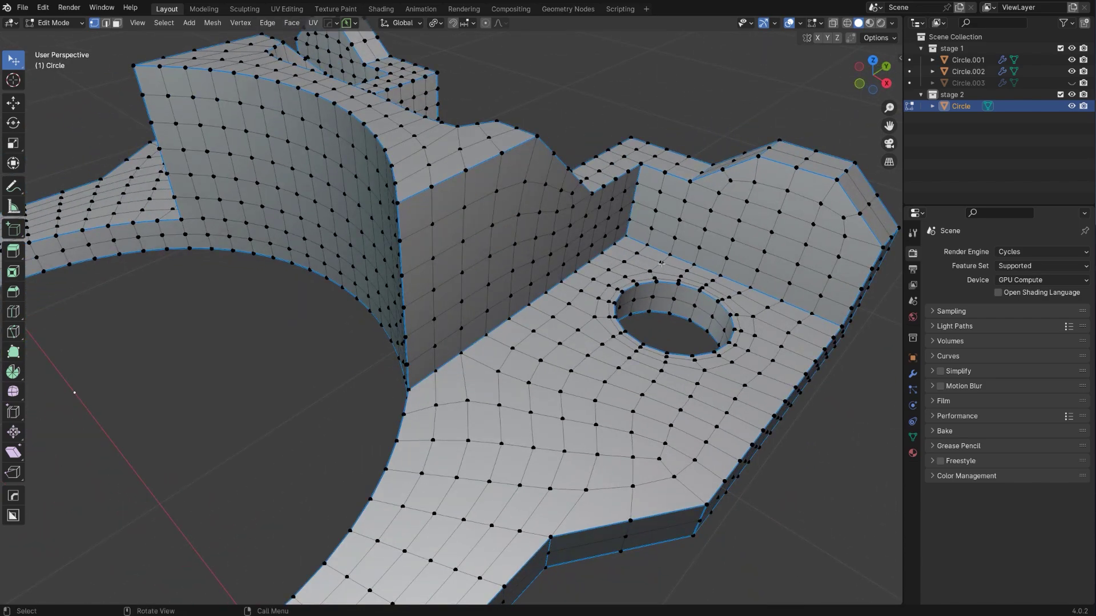
pyautogui.keyDown('shift'); pyautogui.moveTo(673, 352); pyautogui.dragTo(537, 352, button='middle'); pyautogui.keyUp('shift')
pyautogui.scroll(2, 537, 347)
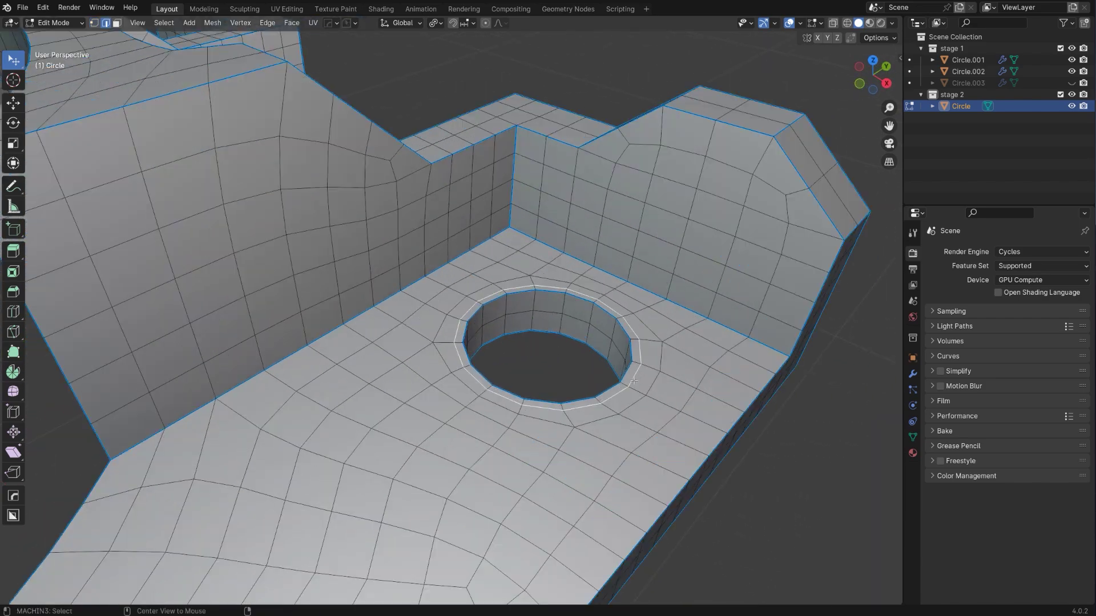
pyautogui.moveTo(633, 381); pyautogui.dragTo(630, 287, button='middle')
pyautogui.press('x')
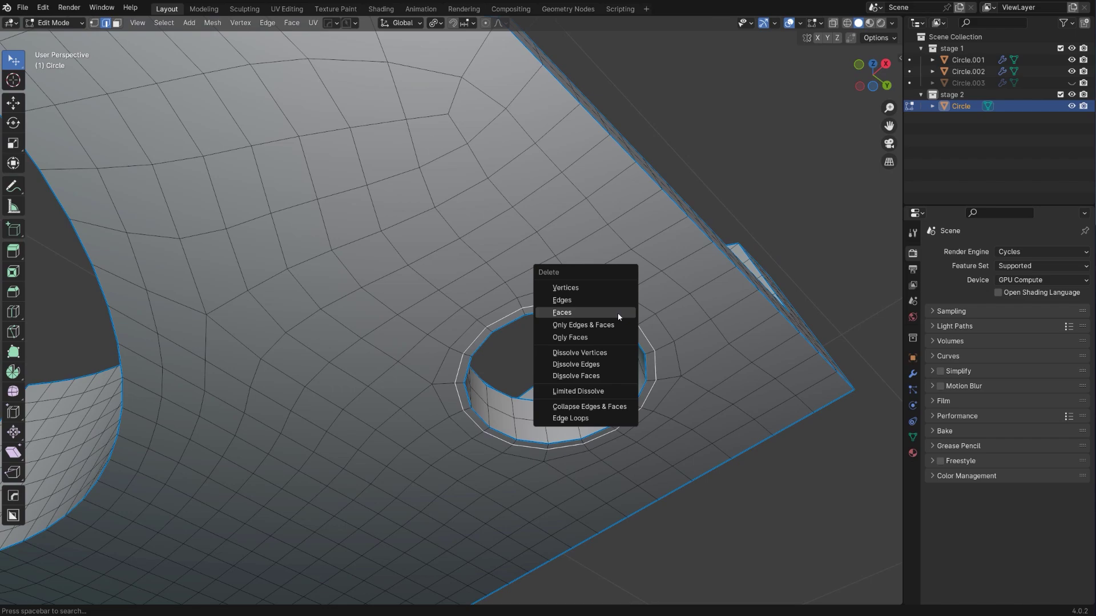
pyautogui.click(613, 365)
pyautogui.moveTo(613, 365); pyautogui.dragTo(671, 301, button='middle')
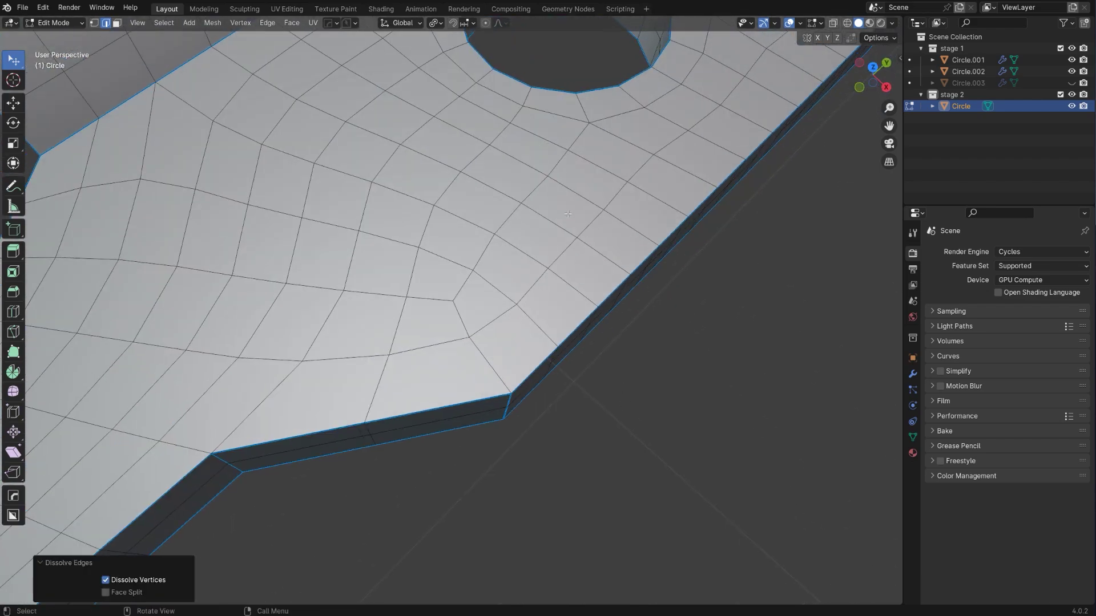
# - Select all sharp-marked edges by similar sharpness and give them a narrow two-segment bevel
pyautogui.scroll(-5, 626, 330)
pyautogui.keyDown('shift'); pyautogui.moveTo(626, 330); pyautogui.dragTo(699, 280, button='middle'); pyautogui.keyUp('shift')
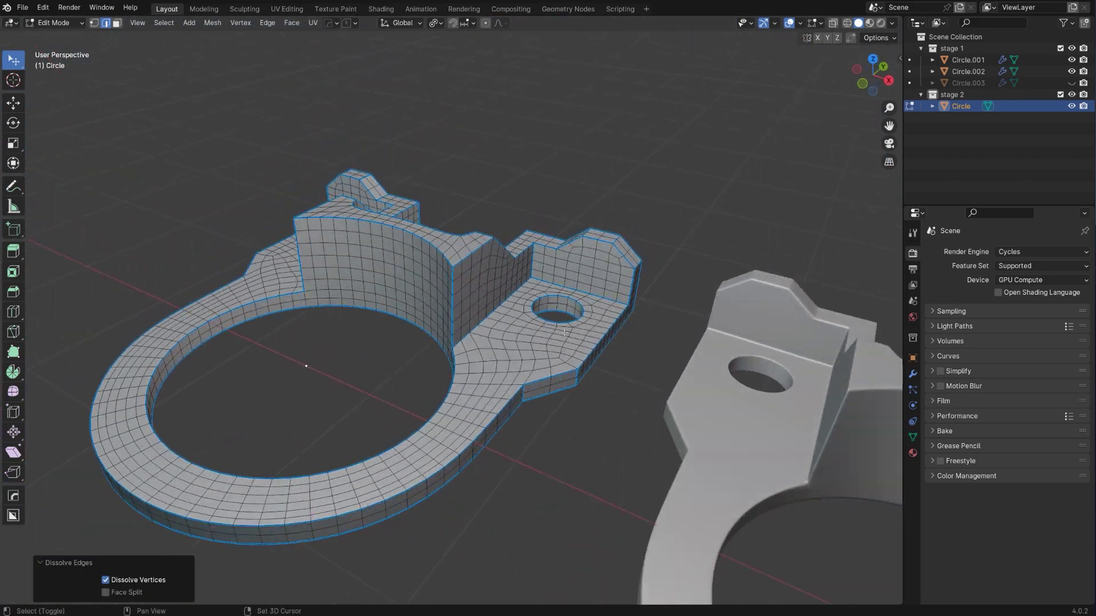
pyautogui.keyDown('shift'); pyautogui.moveTo(557, 341); pyautogui.dragTo(584, 273, button='middle'); pyautogui.keyUp('shift')
pyautogui.scroll(5, 584, 273)
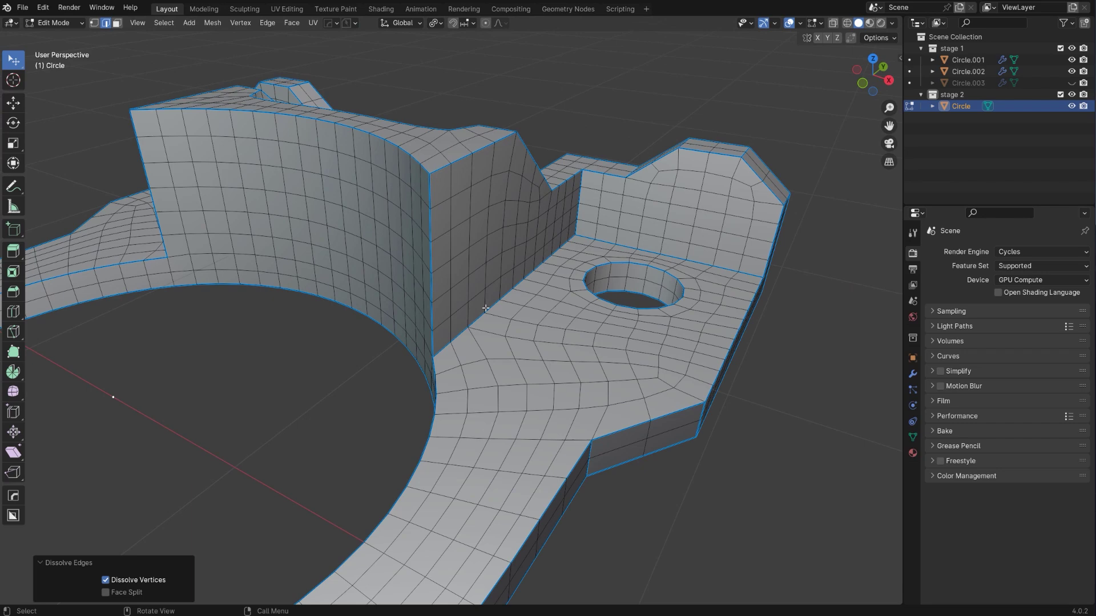
pyautogui.click(159, 23)
pyautogui.moveTo(226, 155)
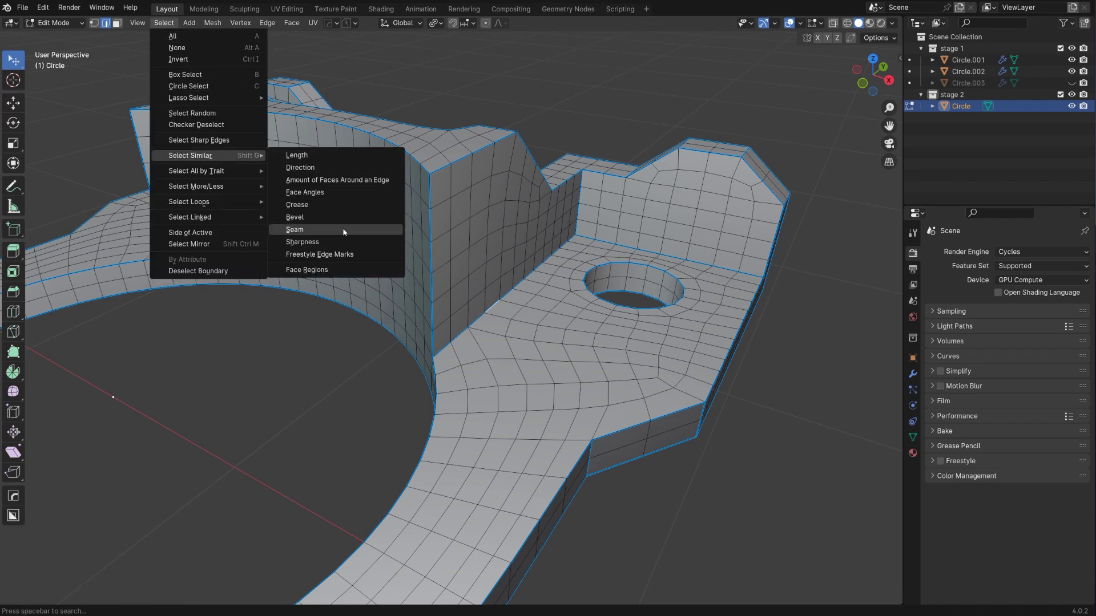
pyautogui.click(345, 242)
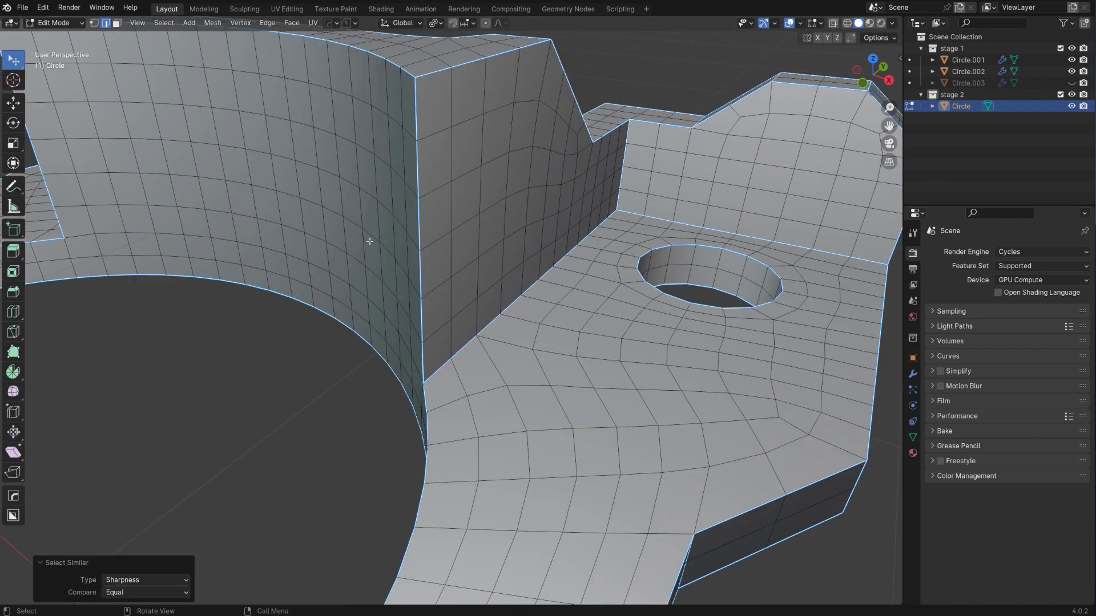
pyautogui.hotkey('ctrl', 'b')
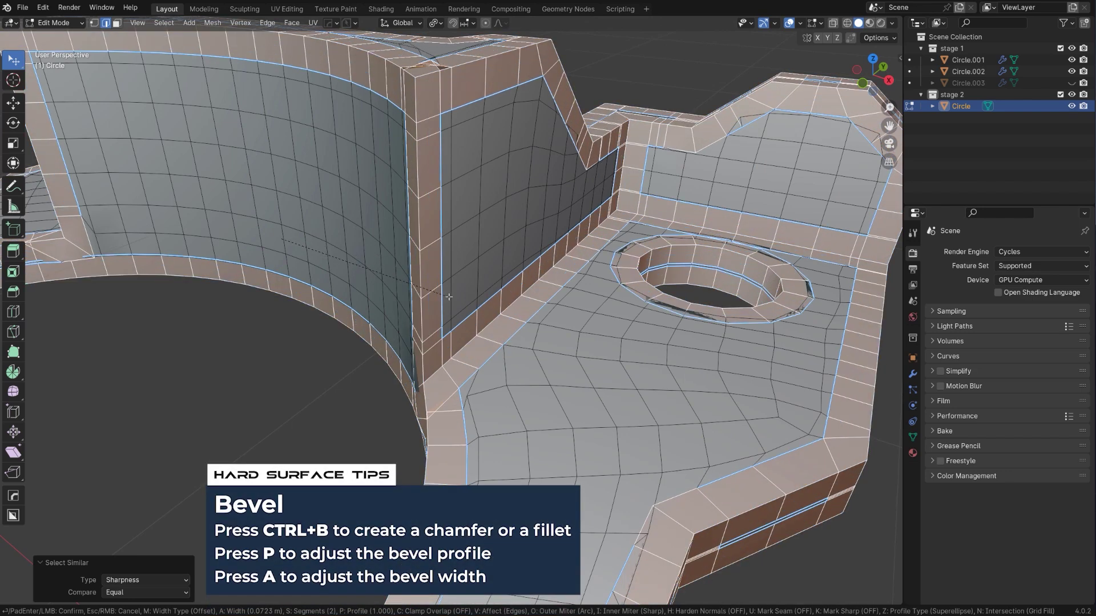
pyautogui.press('c')
pyautogui.press('c')
pyautogui.press('p')
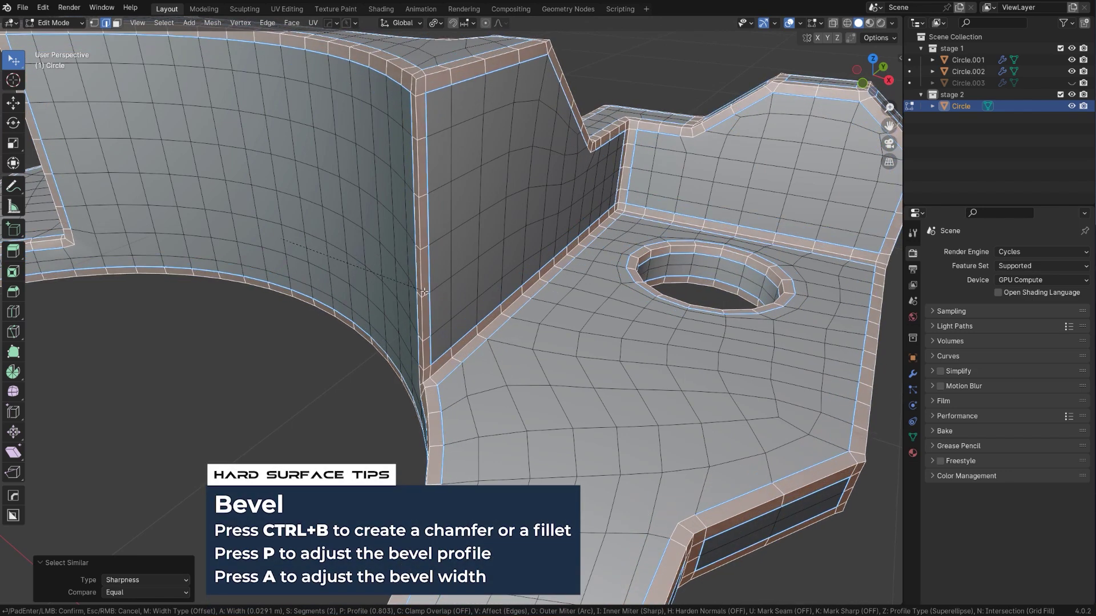
pyautogui.click(502, 313)
# - Connect the bevelled corner vertex where the raised wall meets the ring to its diagonally adjacent vertex
pyautogui.moveTo(502, 313); pyautogui.dragTo(579, 292, button='middle')
pyautogui.keyDown('shift'); pyautogui.moveTo(579, 292); pyautogui.dragTo(513, 390, button='middle'); pyautogui.keyUp('shift')
pyautogui.scroll(3, 559, 279)
pyautogui.scroll(2, 608, 323)
pyautogui.press('1')
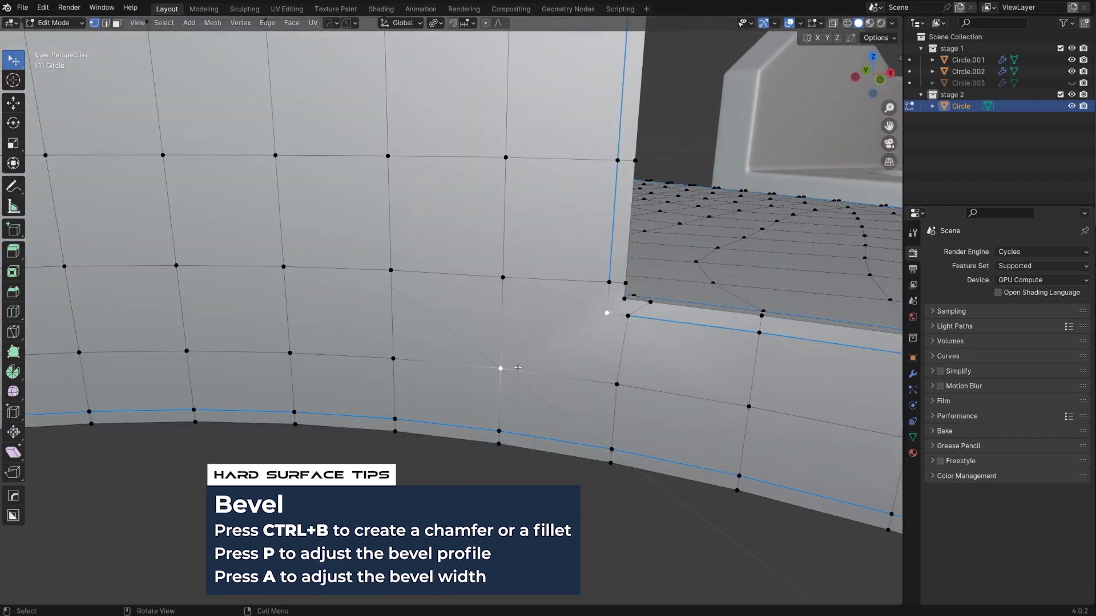
pyautogui.moveTo(560, 364); pyautogui.dragTo(587, 384, button='middle')
# - Add a level 2 Subdivision modifier to the bevelled stage 2 bracket and return to editing its mesh
pyautogui.press('Tab')
pyautogui.moveTo(595, 169); pyautogui.dragTo(554, 316, button='middle')
pyautogui.hotkey('ctrl', '2')
pyautogui.press('Tab')
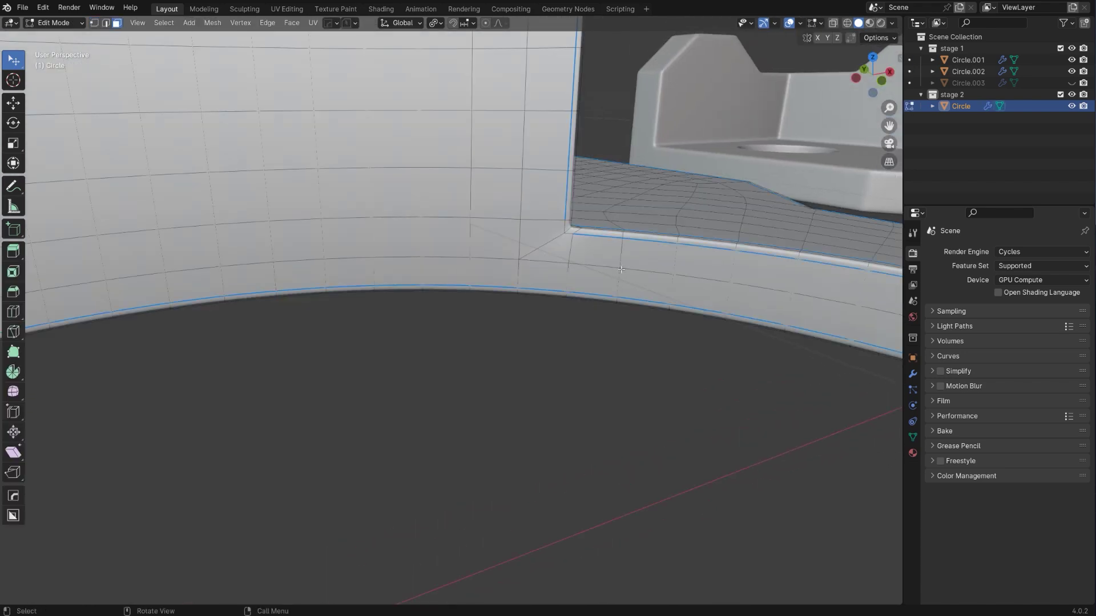
# - Clear the sharp marks from the entire stage 2 bracket mesh
pyautogui.rightClick(526, 281)
pyautogui.press('Escape')
pyautogui.press('a')
pyautogui.rightClick(588, 298)
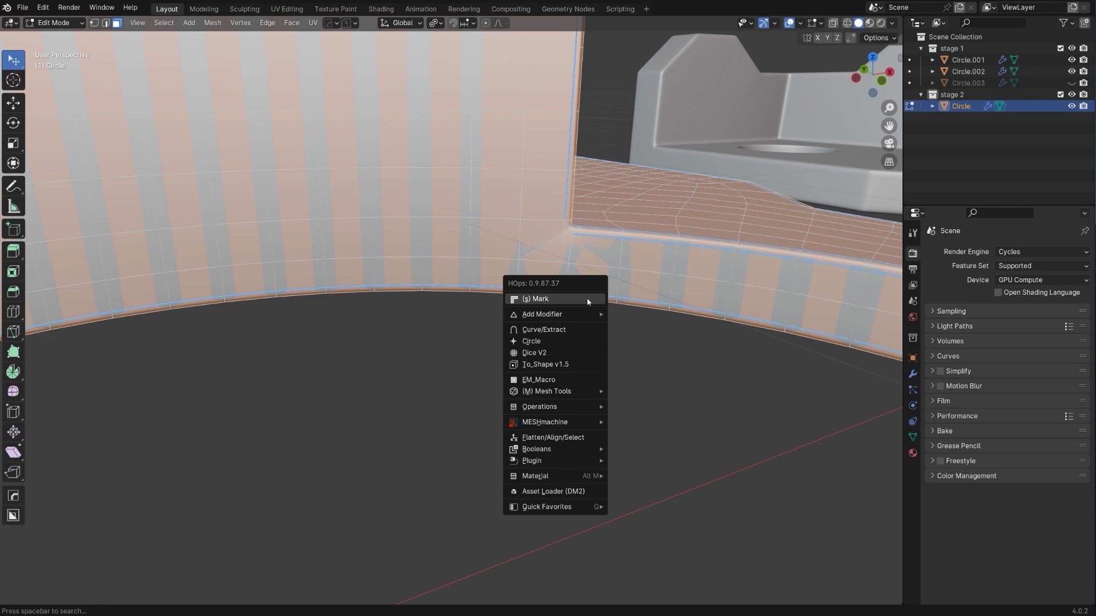
pyautogui.click(584, 325)
pyautogui.press('Tab')
# - Select a two-row curved strip of top faces along the ring's front arc and inset it by about 0.017 m
pyautogui.scroll(-8, 577, 222)
pyautogui.moveTo(577, 222); pyautogui.dragTo(516, 312, button='middle')
pyautogui.press('KP_7')
pyautogui.press('Tab')
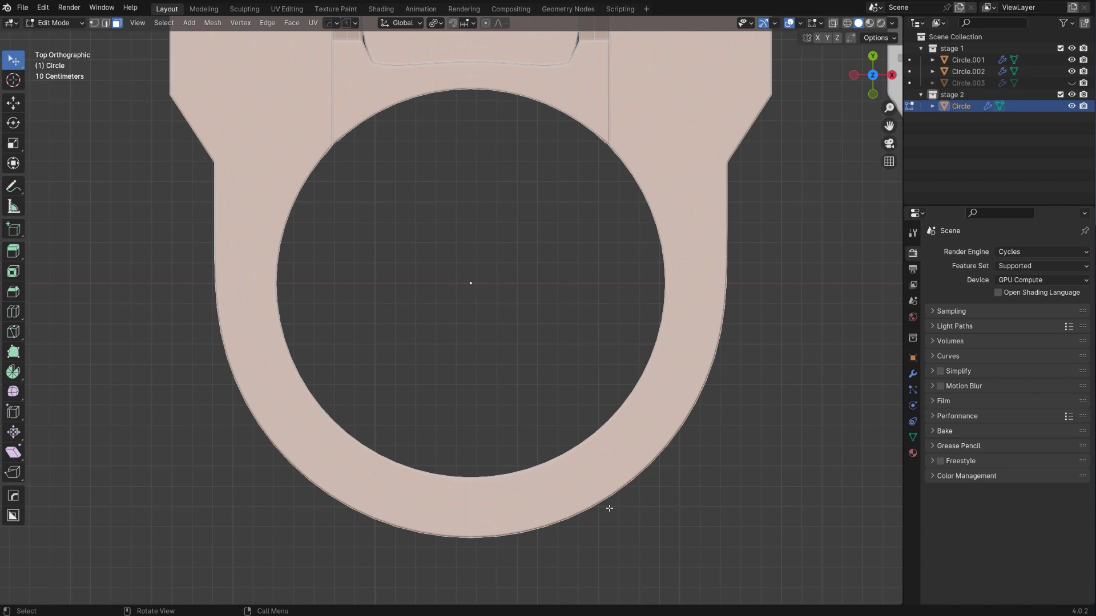
pyautogui.keyDown('shift'); pyautogui.moveTo(577, 456); pyautogui.dragTo(537, 370, button='middle'); pyautogui.keyUp('shift')
pyautogui.scroll(1, 537, 370)
pyautogui.click(587, 382)
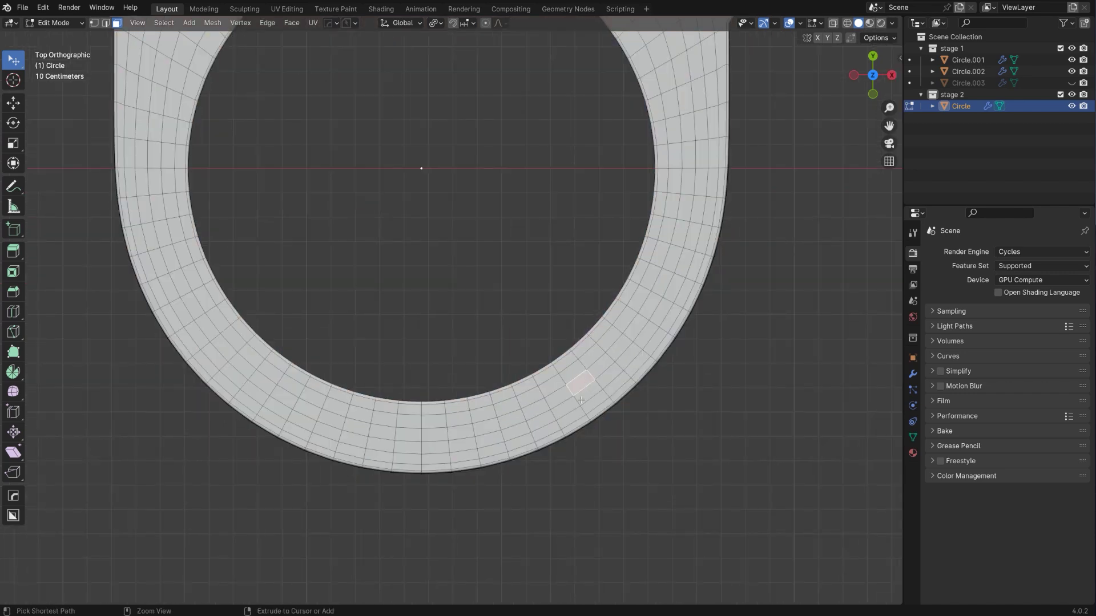
pyautogui.keyDown('ctrl'); pyautogui.click(580, 400); pyautogui.keyUp('ctrl')
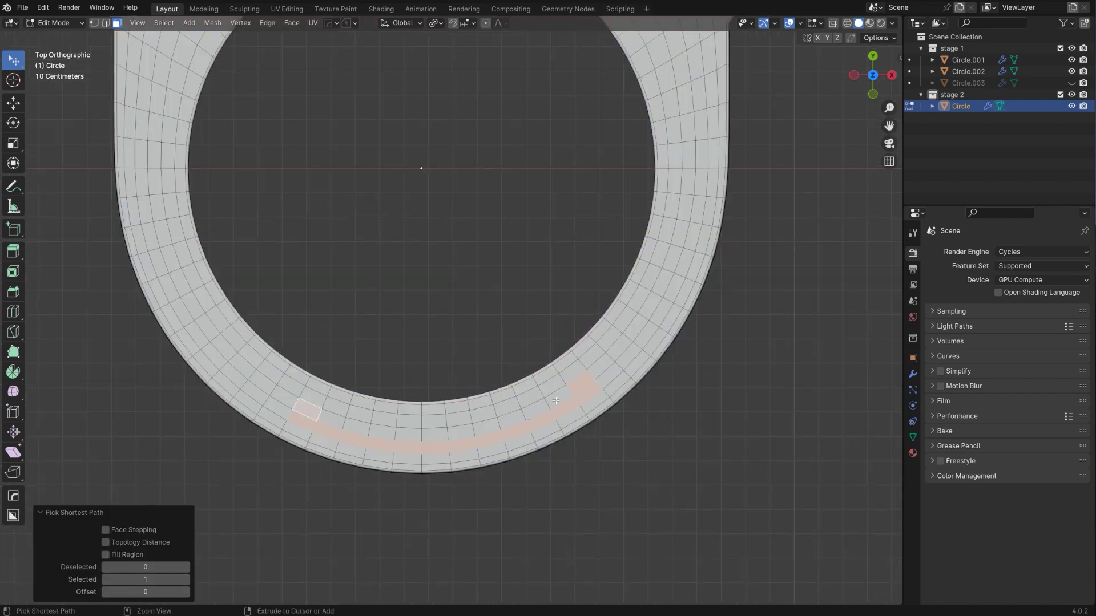
pyautogui.moveTo(571, 397); pyautogui.dragTo(652, 357, button='middle')
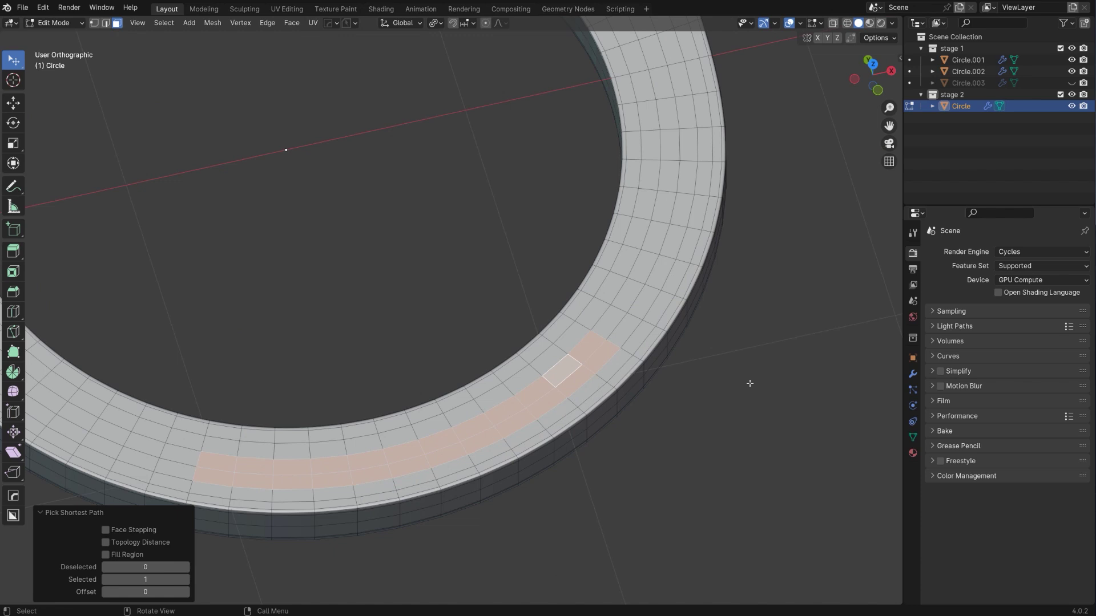
pyautogui.click(690, 395)
# - Extrude the inset strip about 0.049 m down into the ring to form a curved groove
pyautogui.moveTo(599, 358); pyautogui.dragTo(596, 333, button='middle')
pyautogui.press('e')
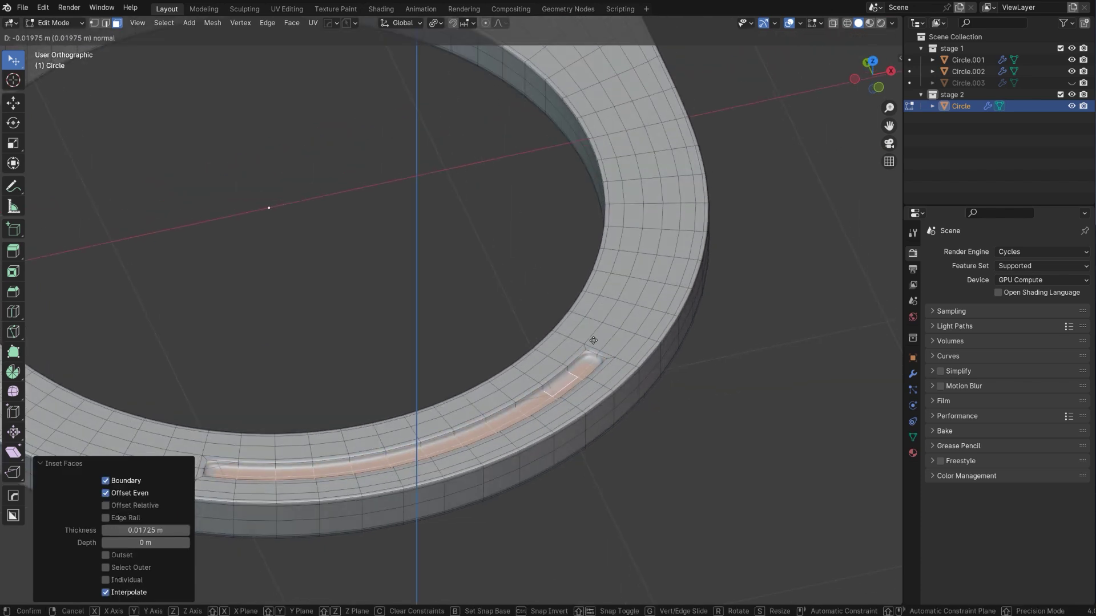
pyautogui.click(594, 346)
# - Inset the groove's floor by about 0.016 m and add a centred loop cut at the groove
pyautogui.press('i')
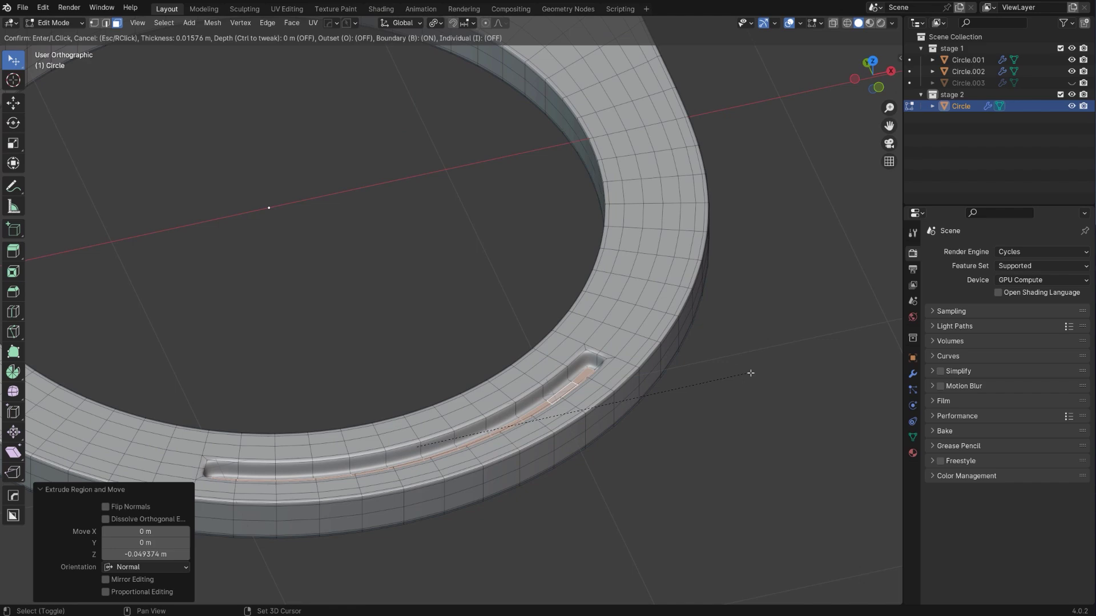
pyautogui.click(748, 373)
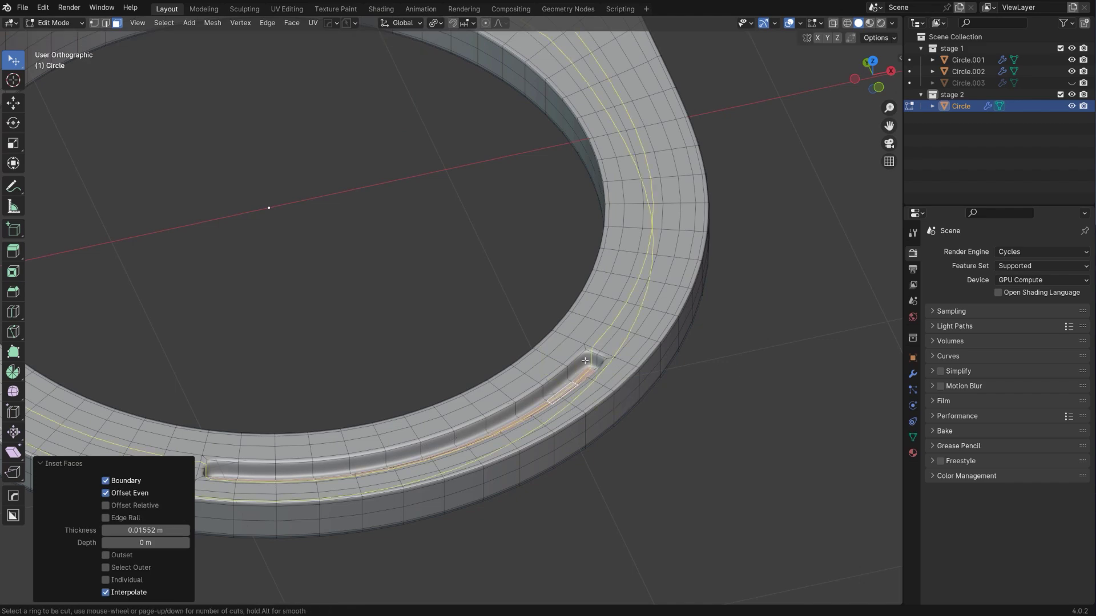
pyautogui.click(585, 358)
pyautogui.rightClick(585, 356)
pyautogui.press('Tab')
# - Compare the stage 2 bracket's curved groove with the slots on the stage 1 brackets from above
pyautogui.scroll(-7, 626, 199)
pyautogui.moveTo(626, 198); pyautogui.dragTo(707, 280, button='middle')
pyautogui.scroll(2, 585, 288)
pyautogui.scroll(1, 708, 280)
pyautogui.press('KP_7')
pyautogui.scroll(-3, 574, 204)
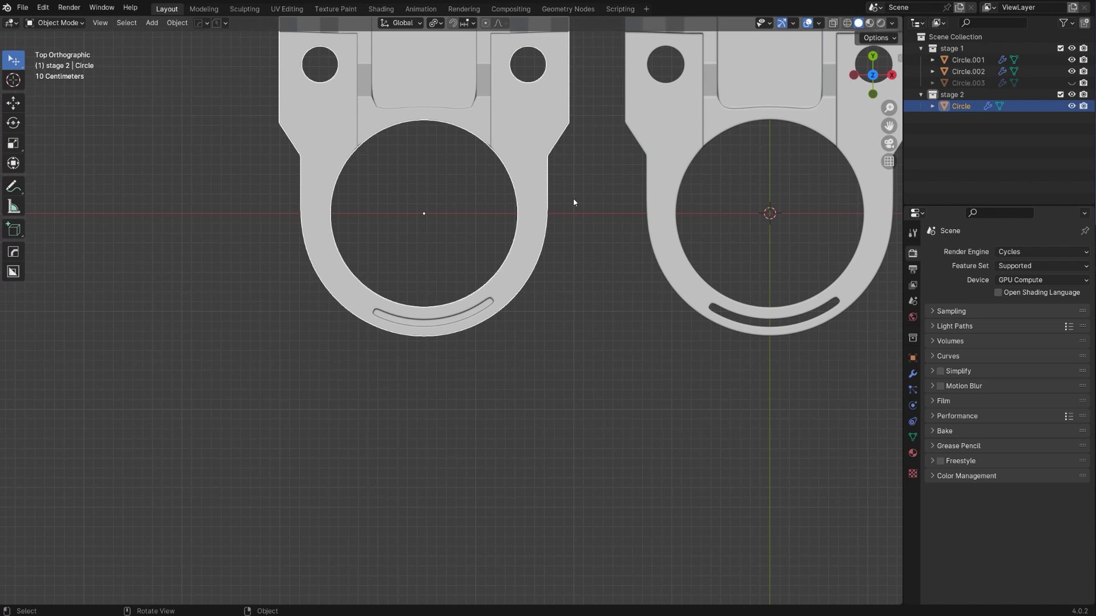
pyautogui.keyDown('shift'); pyautogui.moveTo(574, 204); pyautogui.dragTo(438, 242, button='middle'); pyautogui.keyUp('shift')
pyautogui.keyDown('shift'); pyautogui.moveTo(625, 320); pyautogui.dragTo(433, 333, button='middle'); pyautogui.keyUp('shift')
pyautogui.click(749, 343)
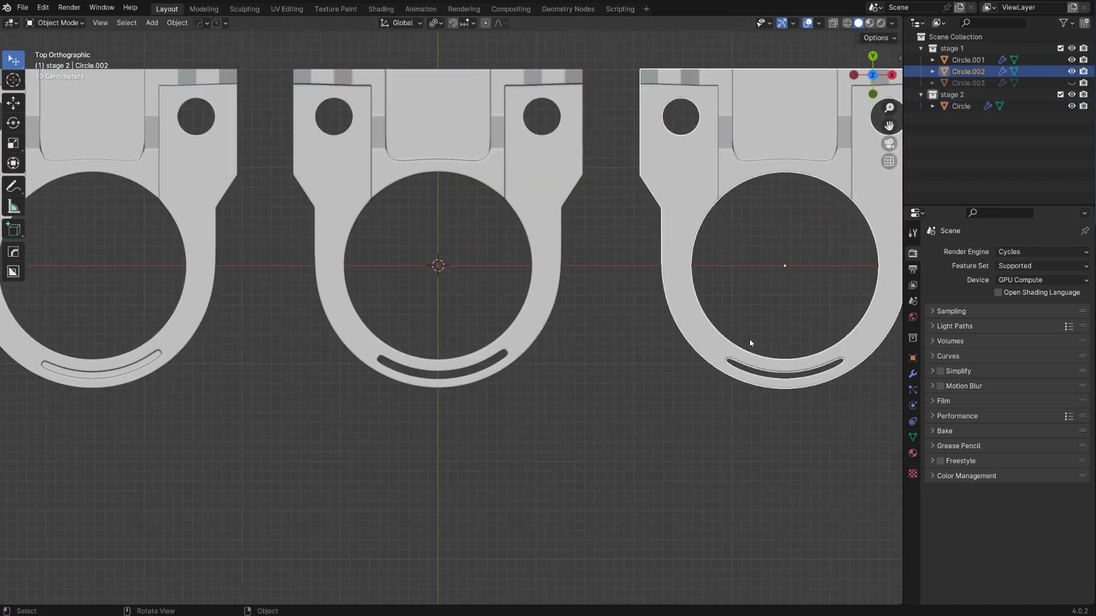
pyautogui.keyDown('shift'); pyautogui.moveTo(273, 264); pyautogui.dragTo(441, 279, button='middle'); pyautogui.keyUp('shift')
# - Examine the stage 2 topology and shading at the inner corner where the raised wall meets the ring
pyautogui.moveTo(383, 245); pyautogui.dragTo(480, 97, button='middle')
pyautogui.scroll(3, 391, 164)
pyautogui.scroll(-2, 588, 284)
pyautogui.scroll(-1, 440, 198)
pyautogui.keyDown('shift'); pyautogui.moveTo(442, 229); pyautogui.dragTo(543, 283, button='middle'); pyautogui.keyUp('shift')
pyautogui.scroll(6, 543, 283)
pyautogui.click(551, 294)
pyautogui.press('Tab')
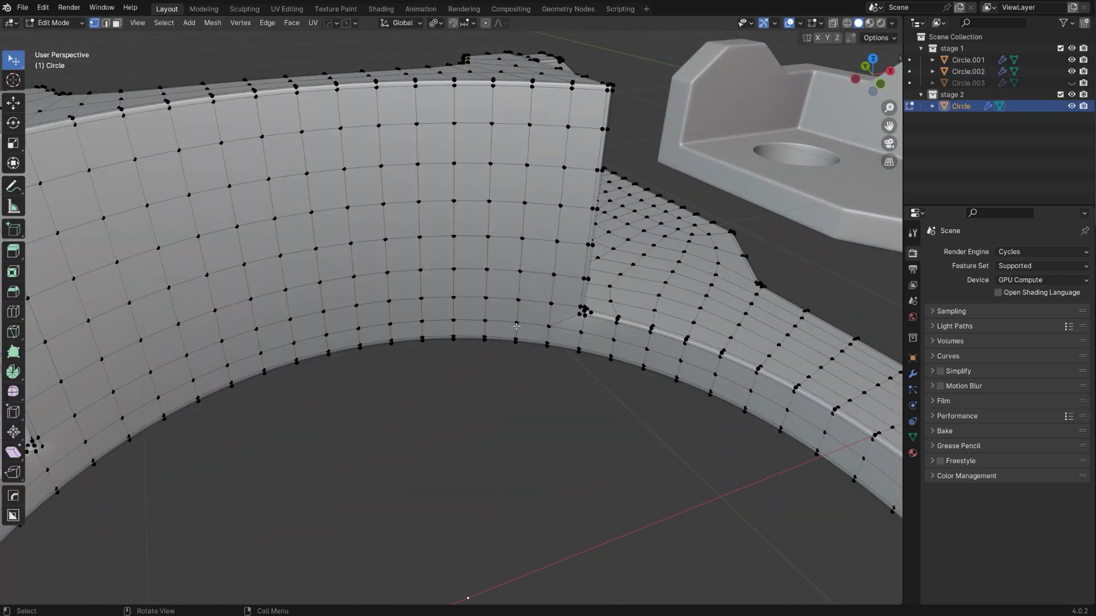
pyautogui.scroll(2, 455, 322)
pyautogui.keyDown('shift'); pyautogui.moveTo(570, 325); pyautogui.dragTo(449, 343, button='middle'); pyautogui.keyUp('shift')
pyautogui.scroll(3, 454, 321)
pyautogui.scroll(-6, 464, 331)
pyautogui.scroll(9, 450, 343)
pyautogui.moveTo(487, 485); pyautogui.dragTo(492, 325, button='middle')
pyautogui.scroll(-10, 490, 195)
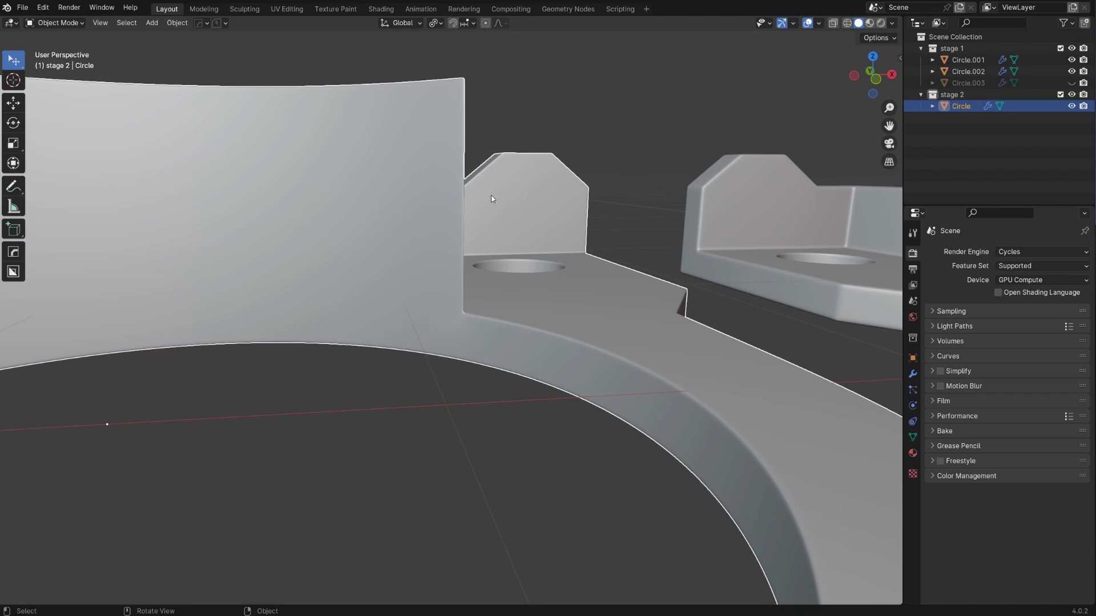
pyautogui.press('Tab')
pyautogui.press('Tab')
pyautogui.press('Tab')
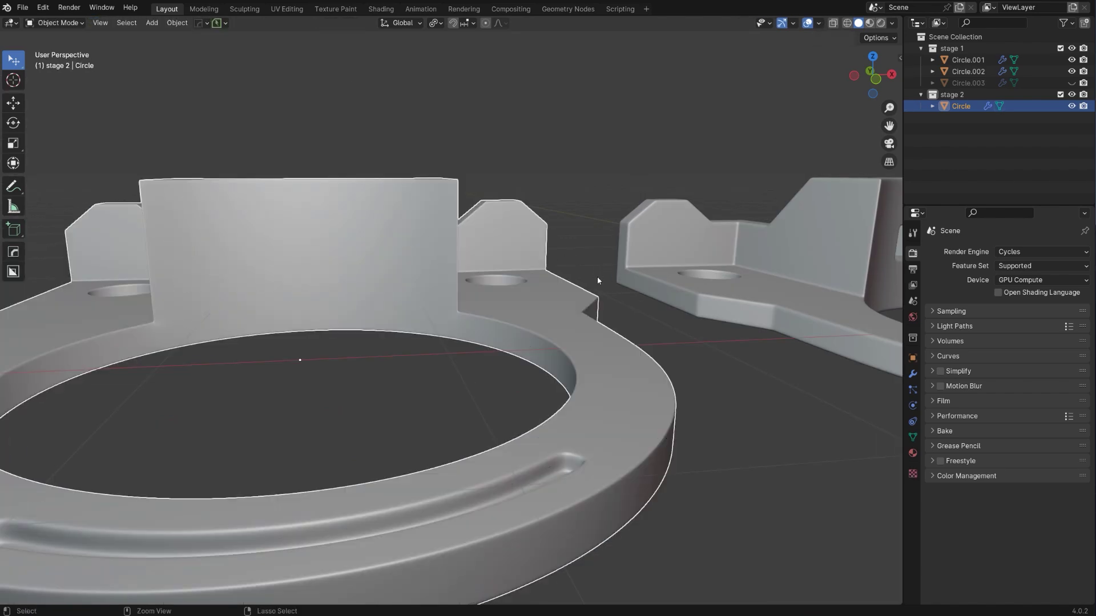
# - Undo the groove, bevel and loop edits back to the bracket with its unapplied level 1 Subdivision modifier
pyautogui.hotkey('ctrl', 'z')
pyautogui.hotkey('ctrl', 'z')
pyautogui.hotkey('ctrl', 'z')
pyautogui.hotkey('ctrl', 'z')
pyautogui.hotkey('ctrl', 'z')
pyautogui.hotkey('ctrl', 'z')
pyautogui.hotkey('ctrl', 'z')
pyautogui.hotkey('ctrl', 'z')
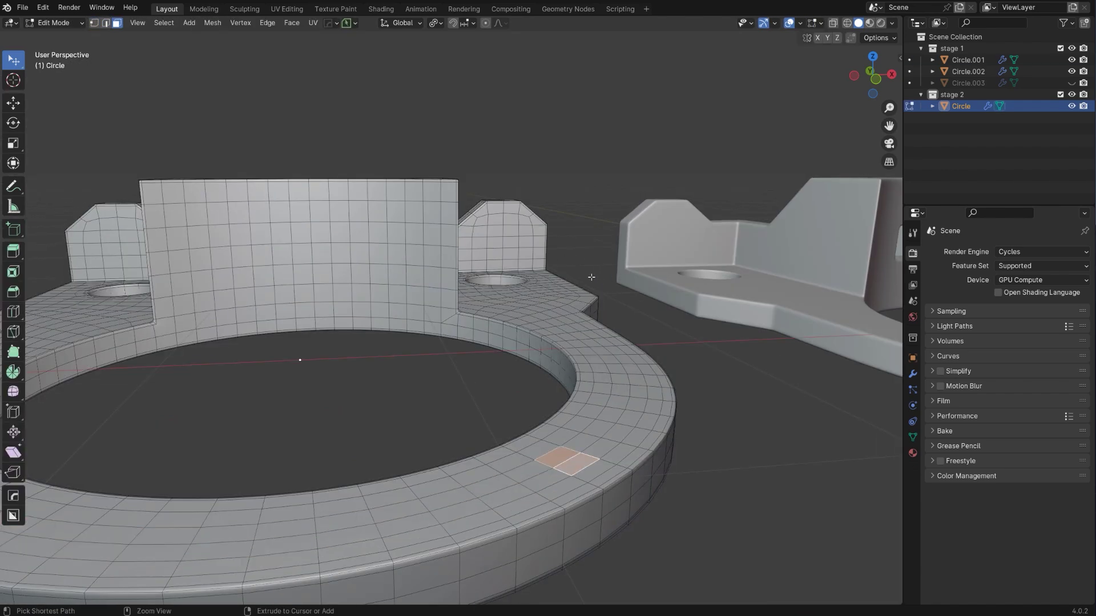
pyautogui.moveTo(594, 284); pyautogui.dragTo(524, 307, button='middle')
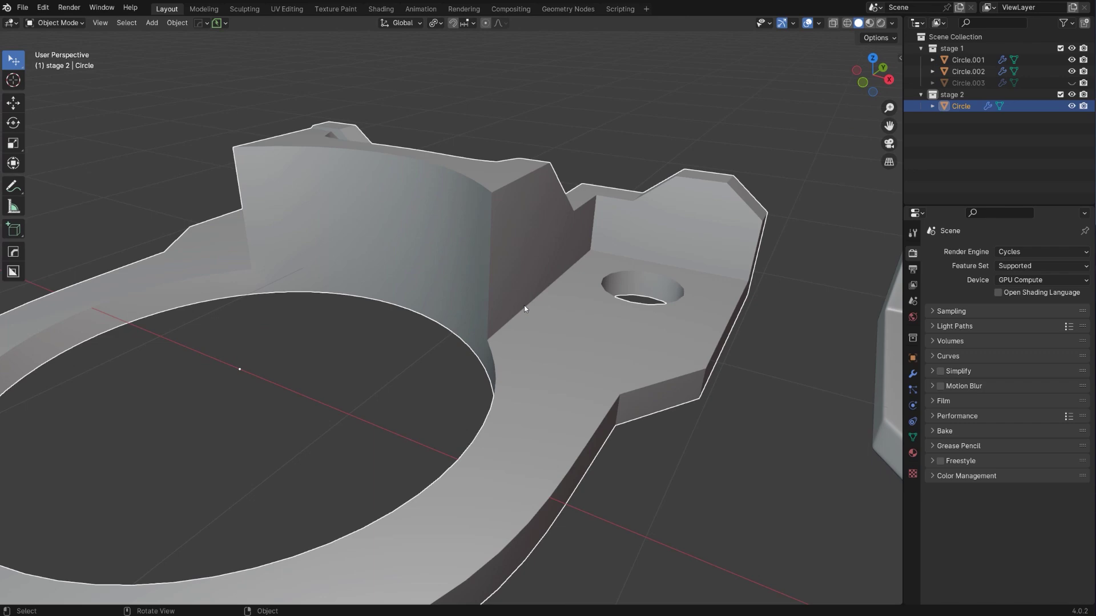
# - Raise the stage 2 bracket's Subdivision viewport level to 2 and apply the modifier
pyautogui.press('Tab')
pyautogui.press('Tab')
pyautogui.hotkey('ctrl', '`')
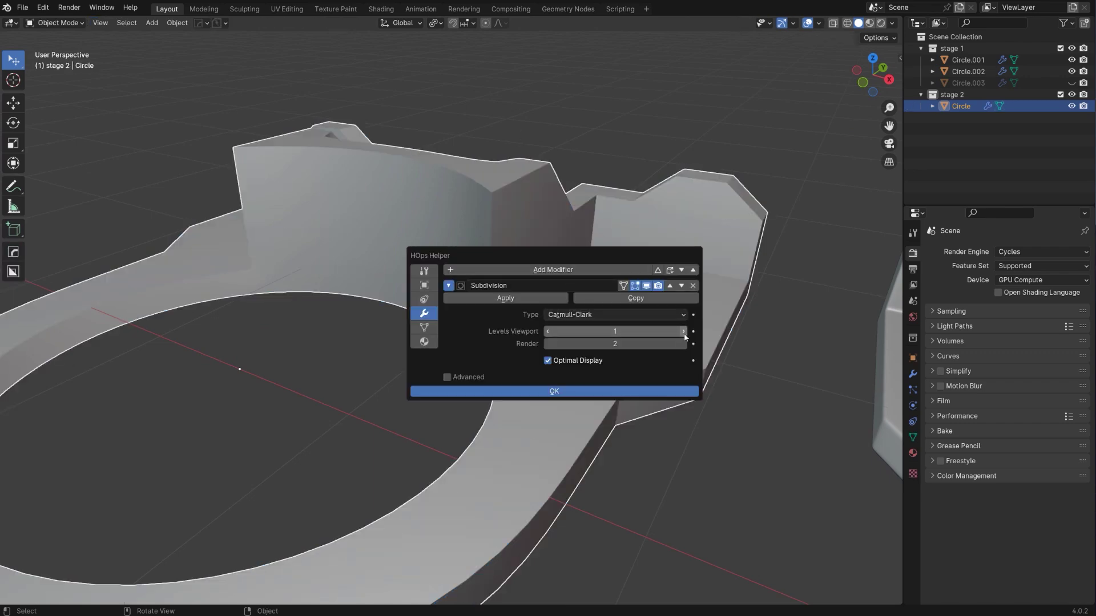
pyautogui.hotkey('ctrl', '`')
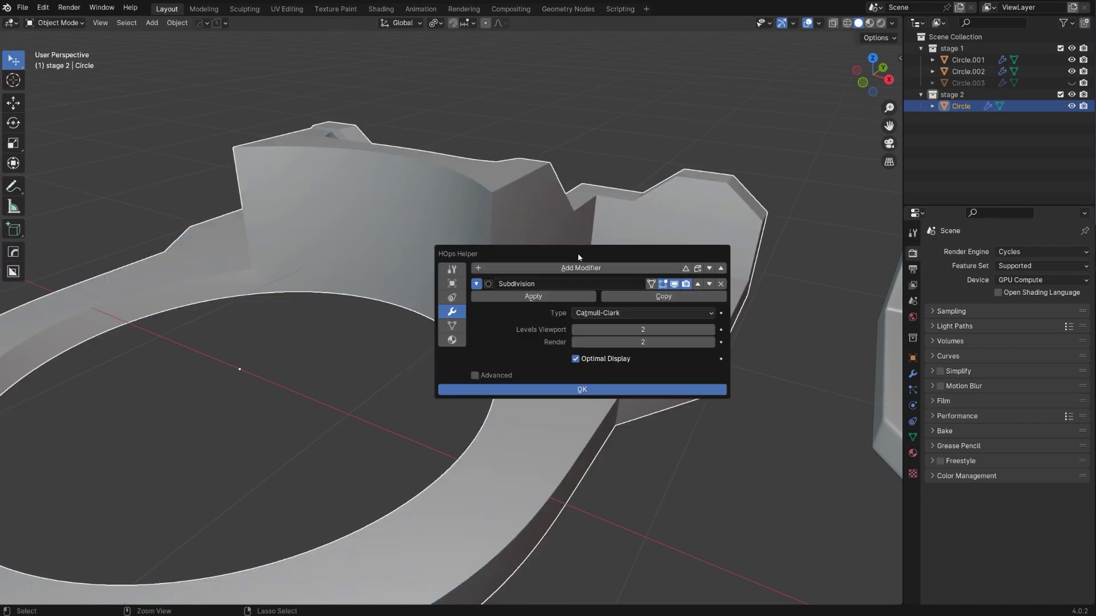
pyautogui.click(554, 295)
# - Select all sharp-marked edges of the denser mesh by similar sharpness and bevel them 0.0154 m with two segments and a shape of 1.000
pyautogui.press('Tab')
pyautogui.scroll(3, 513, 274)
pyautogui.moveTo(497, 313)
pyautogui.mouseDown(button='middle')
pyautogui.moveTo(554, 294)
pyautogui.moveTo(477, 320)
pyautogui.mouseUp(button='middle')
pyautogui.scroll(3, 555, 293)
pyautogui.scroll(-2, 477, 320)
pyautogui.press('Tab')
pyautogui.click(461, 364)
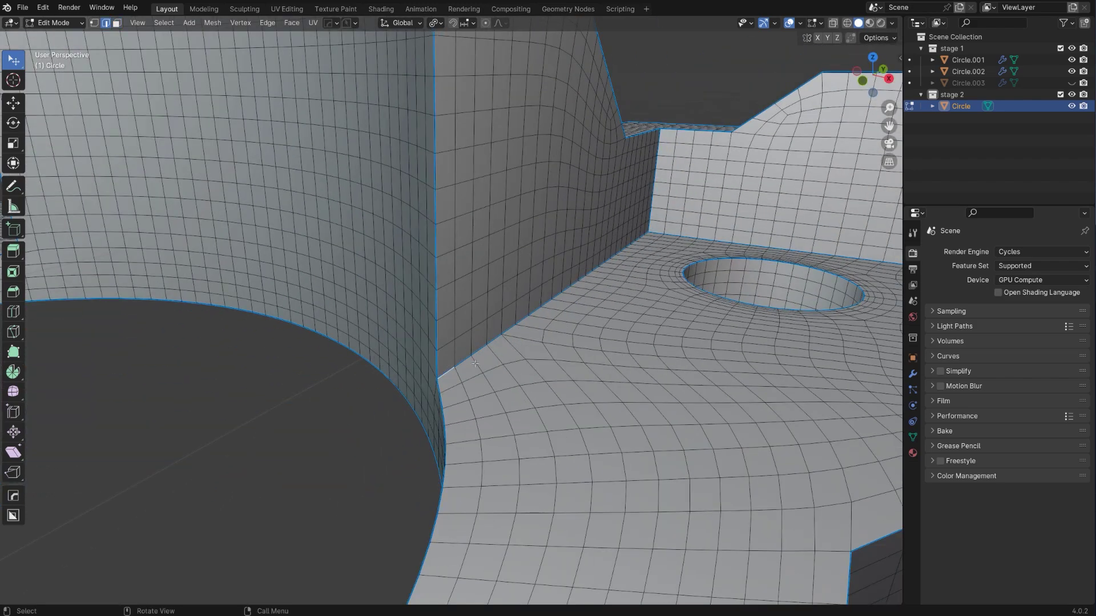
pyautogui.moveTo(475, 363); pyautogui.dragTo(504, 355, button='middle')
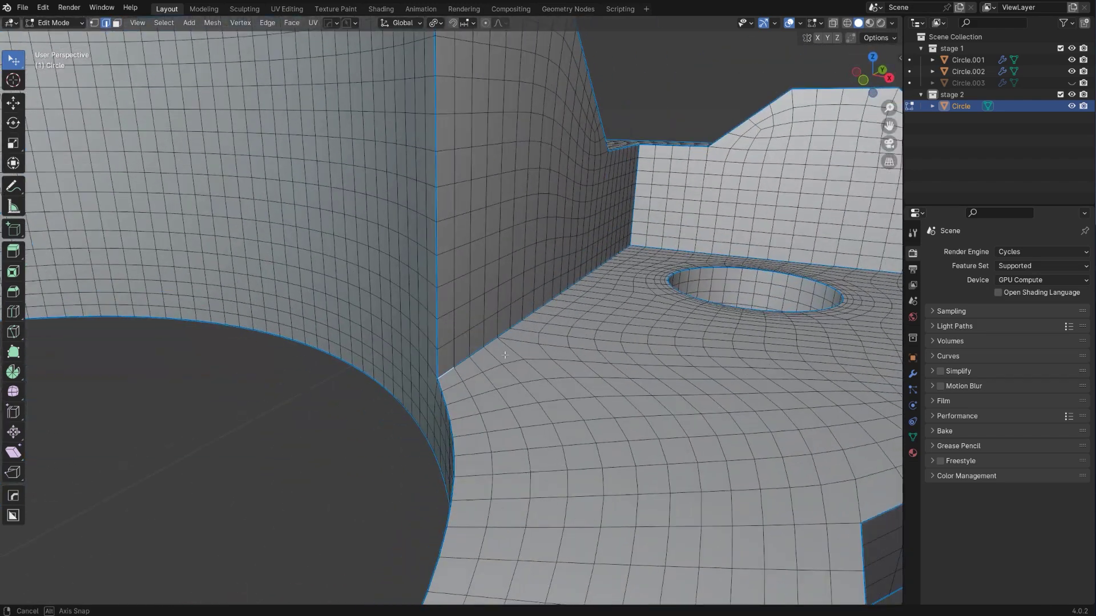
pyautogui.click(164, 23)
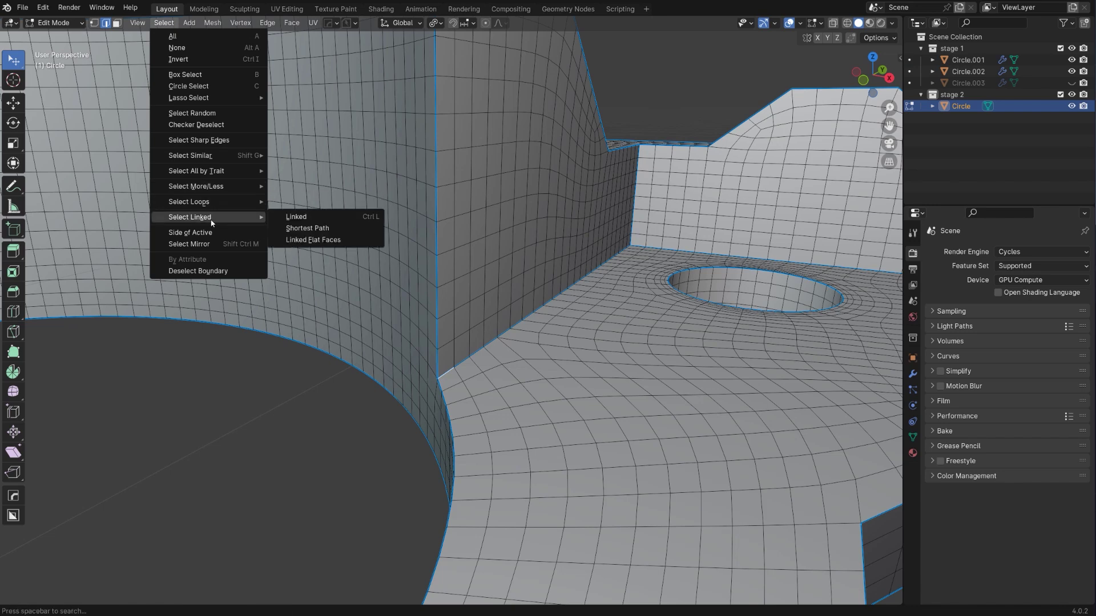
pyautogui.moveTo(218, 155)
pyautogui.click(302, 242)
pyautogui.scroll(2, 389, 283)
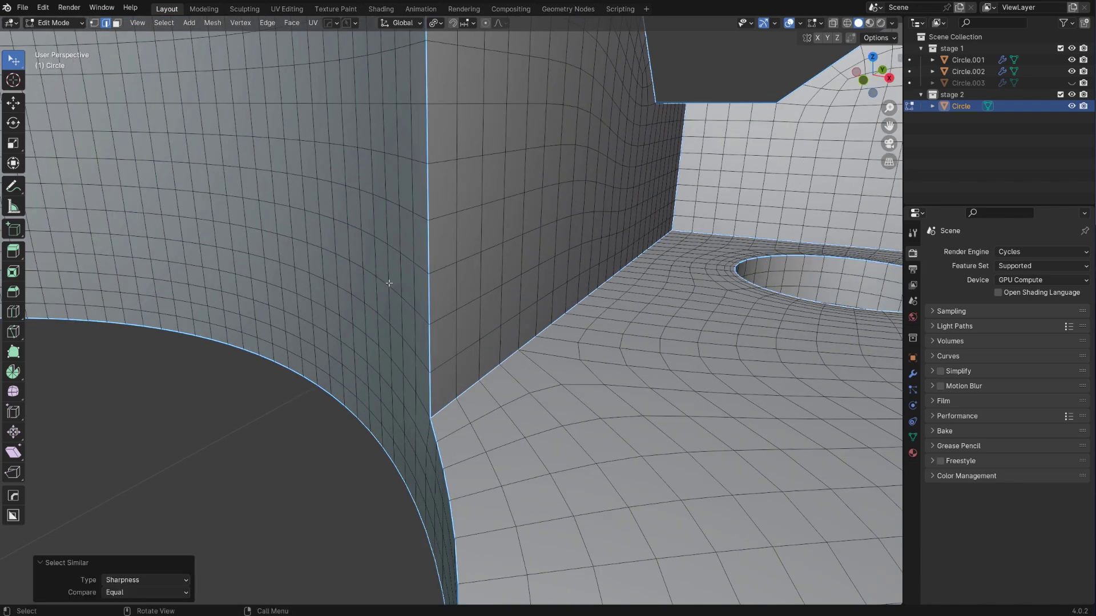
pyautogui.click(579, 295)
pyautogui.moveTo(580, 294); pyautogui.dragTo(764, 288, button='middle')
pyautogui.hotkey('ctrl', 'z')
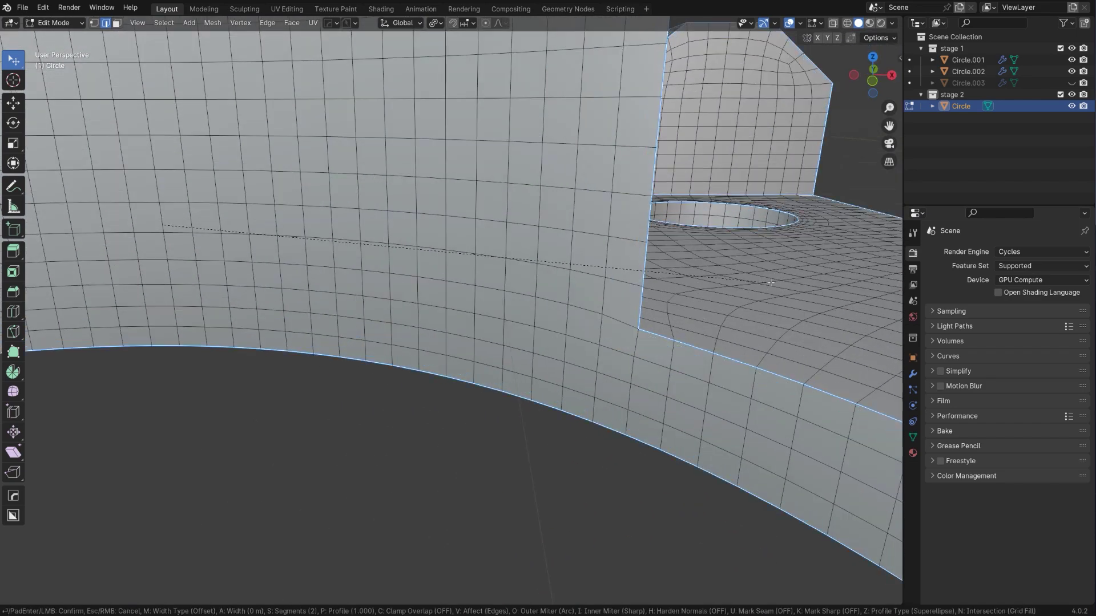
pyautogui.click(867, 272)
pyautogui.moveTo(868, 271); pyautogui.dragTo(553, 330, button='middle')
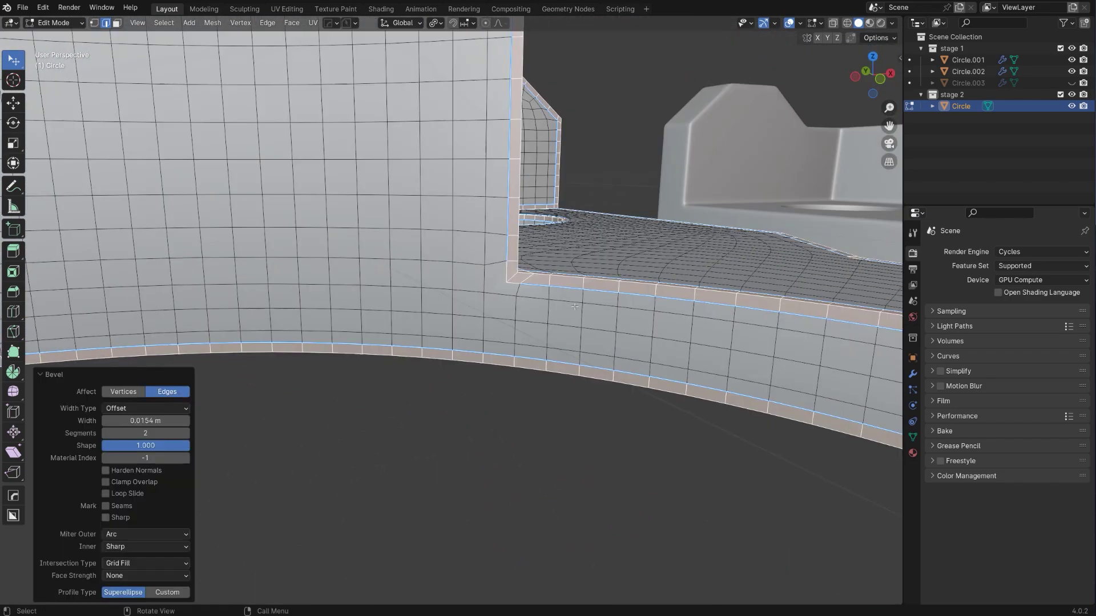
# - Enable Loop Slide on the bevel and connect the bevelled inner corner's outer vertex to the nearest wall grid vertex with an edge
pyautogui.scroll(3, 574, 306)
pyautogui.keyDown('shift'); pyautogui.moveTo(575, 307); pyautogui.dragTo(480, 368, button='middle'); pyautogui.keyUp('shift')
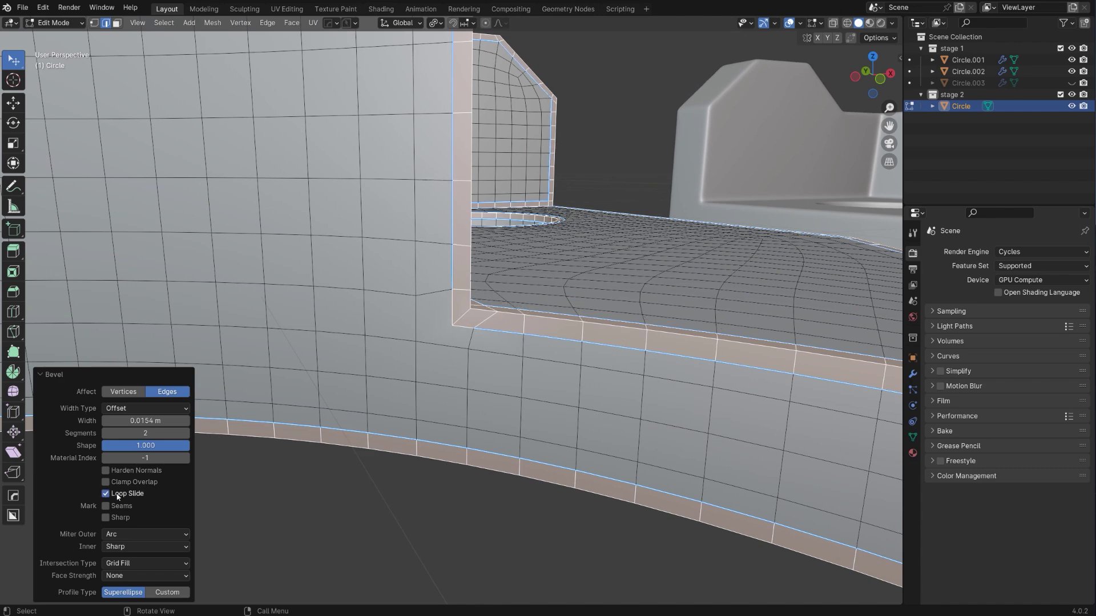
pyautogui.scroll(2, 653, 318)
pyautogui.press('Tab')
pyautogui.click(589, 318)
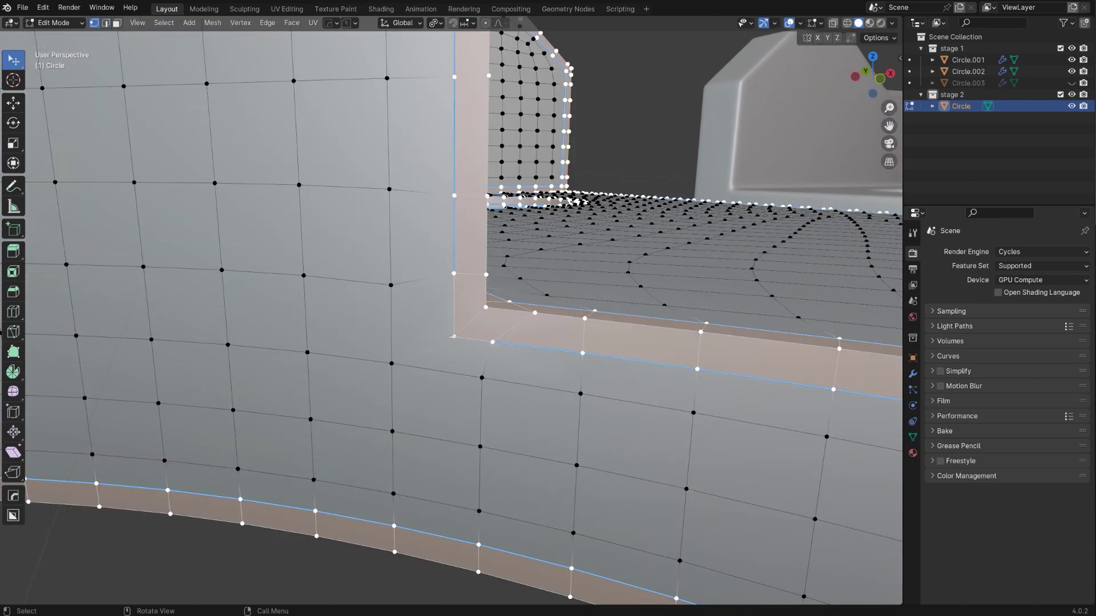
pyautogui.click(454, 336)
pyautogui.keyDown('shift'); pyautogui.click(391, 363); pyautogui.keyUp('shift')
pyautogui.moveTo(451, 348); pyautogui.dragTo(458, 341, button='middle')
pyautogui.press('j')
pyautogui.press('Tab')
# - Slide the edge loop just below the inner corner by a factor of -0.260 and slide the next loop down towards the bottom edge
pyautogui.click(456, 412)
pyautogui.keyDown('alt'); pyautogui.click(475, 380); pyautogui.keyUp('alt')
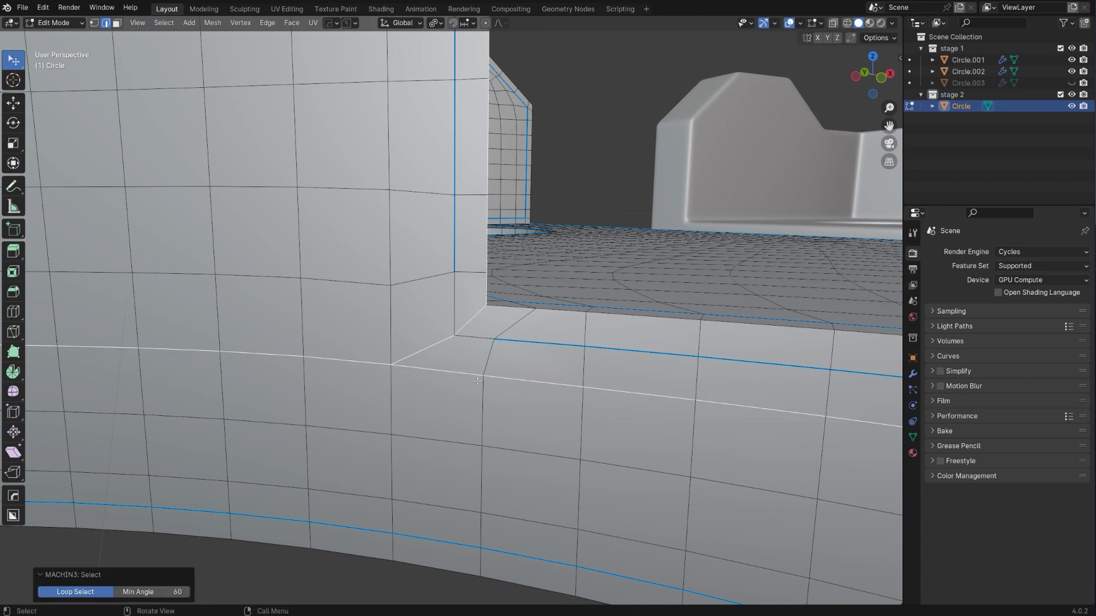
pyautogui.keyDown('alt'); pyautogui.click(510, 376); pyautogui.keyUp('alt')
pyautogui.press('g')
pyautogui.press('g')
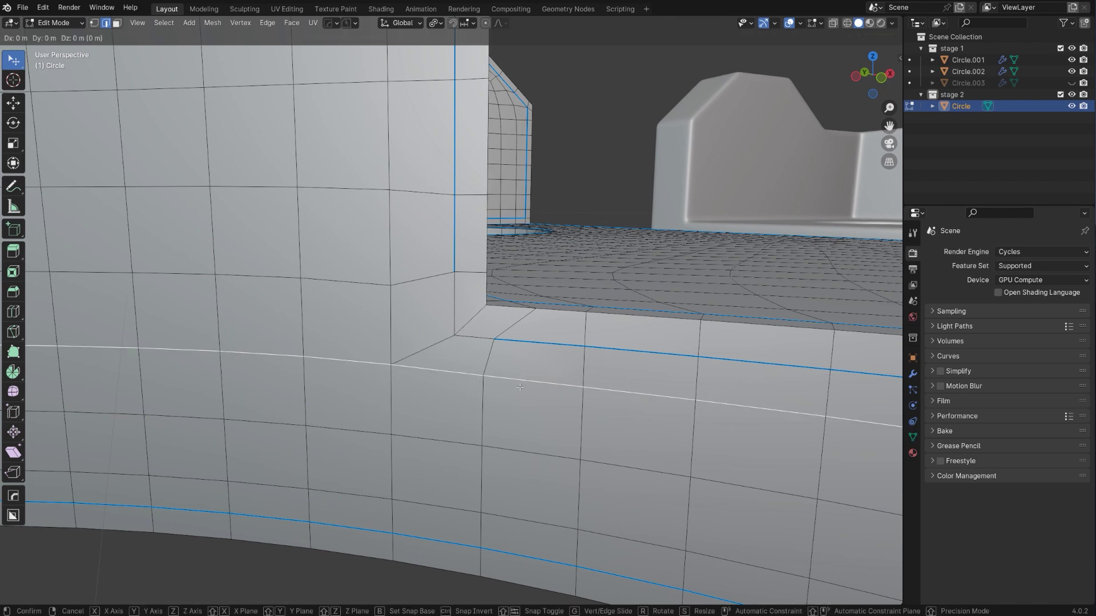
pyautogui.click(514, 521)
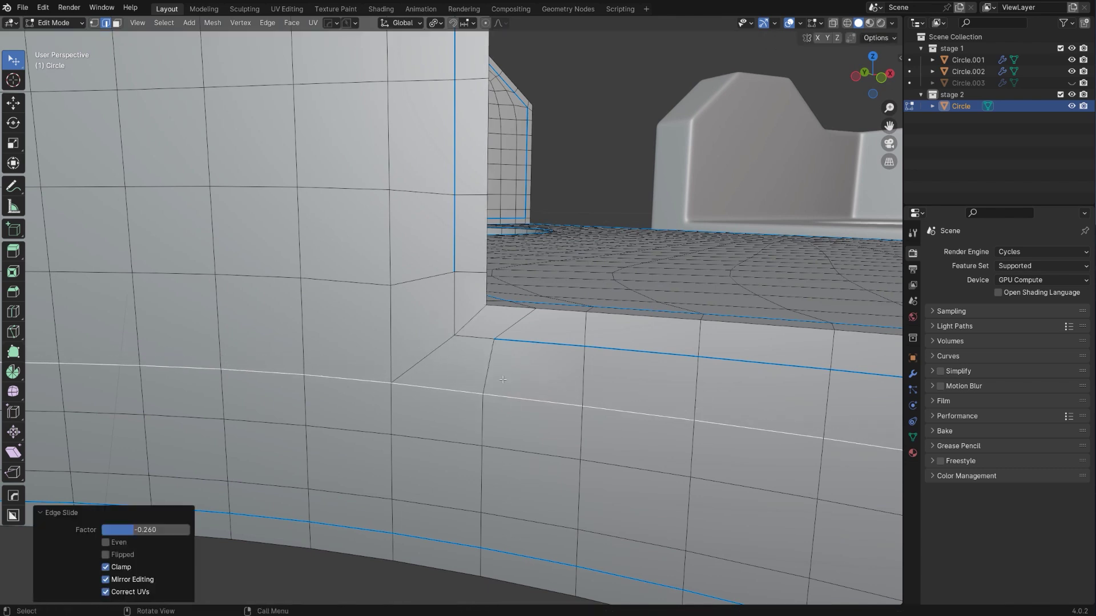
pyautogui.moveTo(503, 380); pyautogui.dragTo(422, 354, button='middle')
pyautogui.press('g')
pyautogui.press('g')
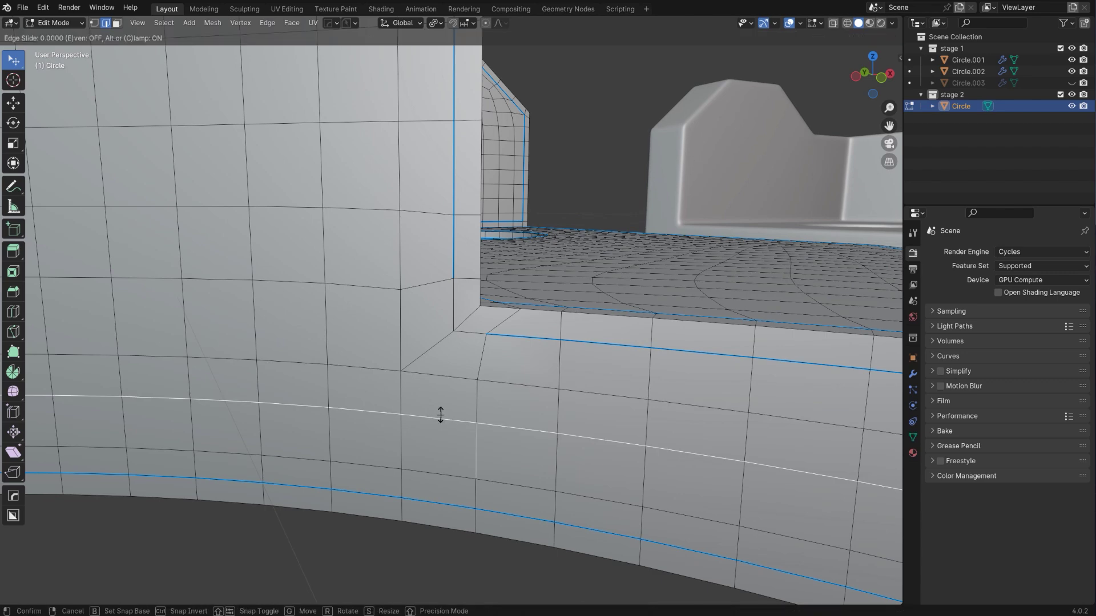
pyautogui.click(434, 515)
# - Add a level 1 Subdivision modifier to the stage 2 bracket and clear the sharp marks from its whole mesh
pyautogui.press('Tab')
pyautogui.moveTo(434, 516); pyautogui.dragTo(519, 344, button='middle')
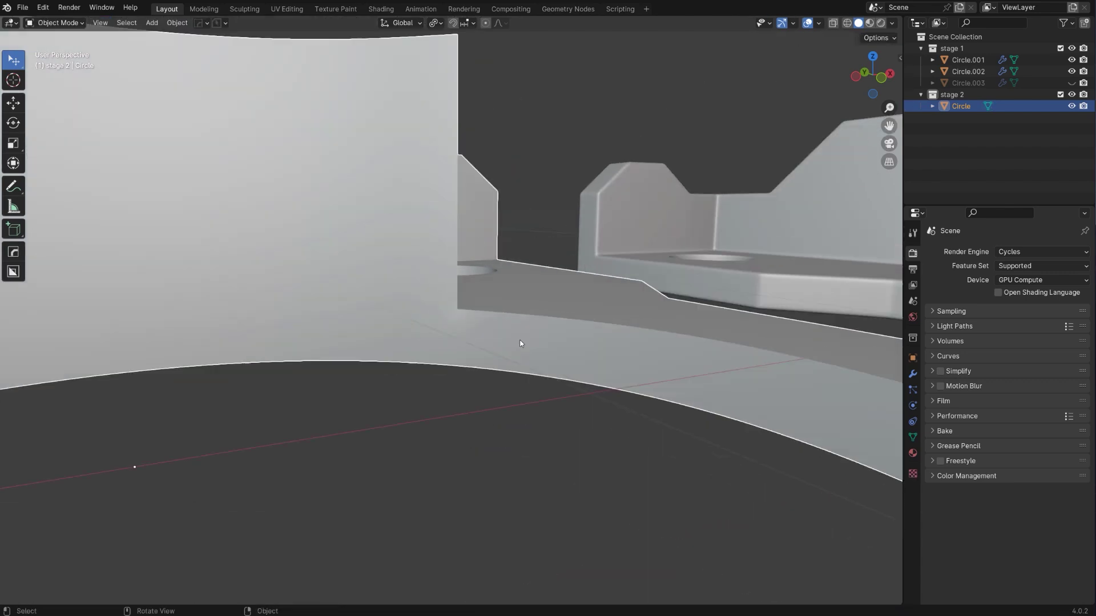
pyautogui.hotkey('ctrl', '1')
pyautogui.scroll(2, 516, 323)
pyautogui.press('Tab')
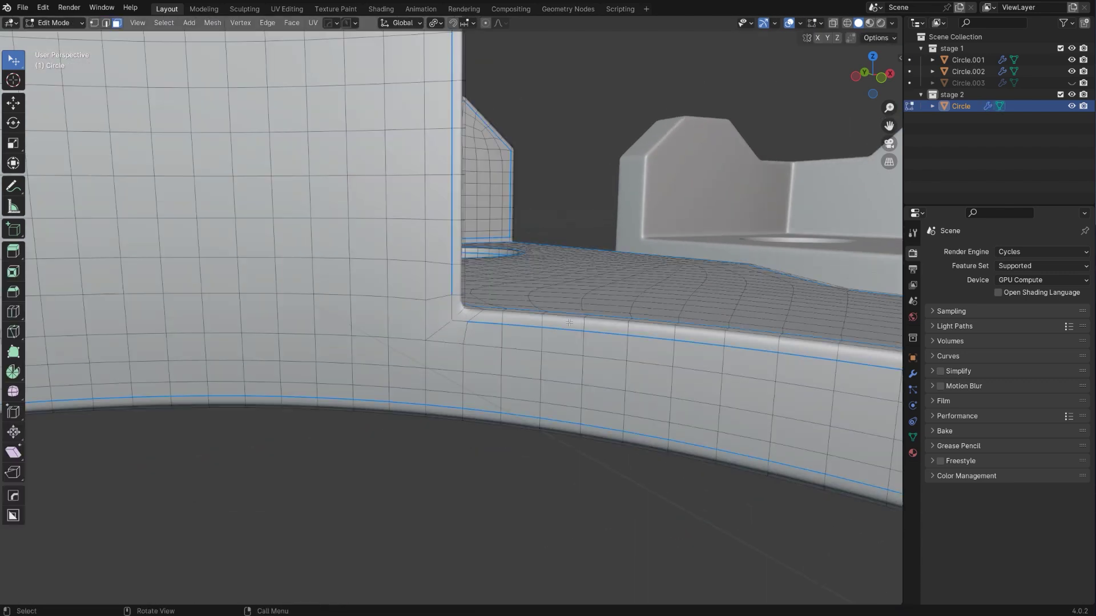
pyautogui.press('a')
pyautogui.press('q')
pyautogui.click(573, 322)
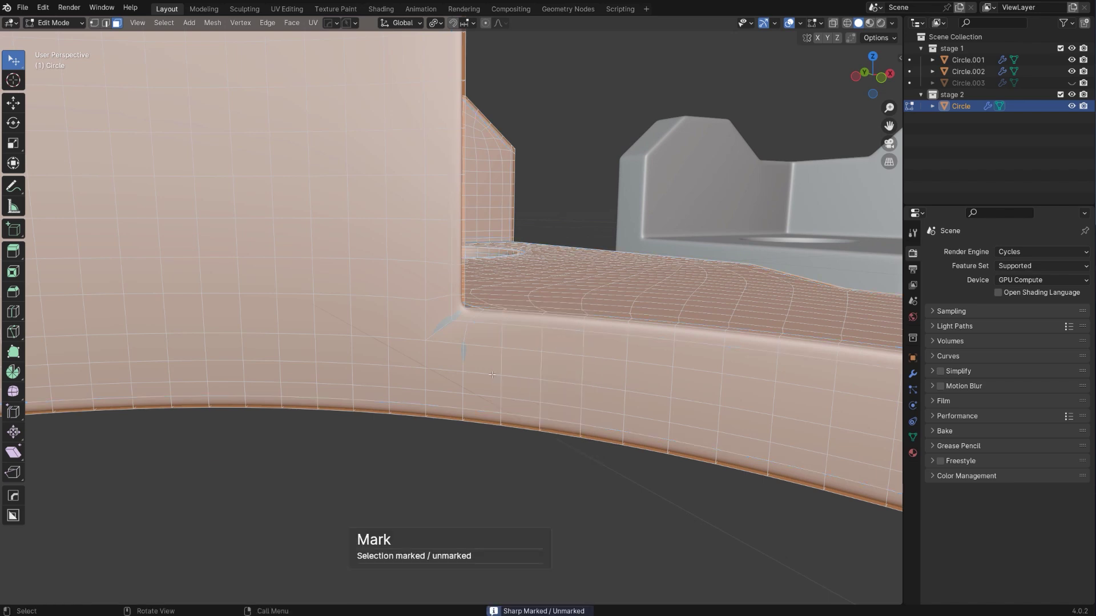
pyautogui.press('Tab')
pyautogui.click(529, 98)
# - Examine the smoothed shading and edge flow at the inner corner between the raised wall and the ring
pyautogui.moveTo(481, 306); pyautogui.dragTo(438, 306, button='middle')
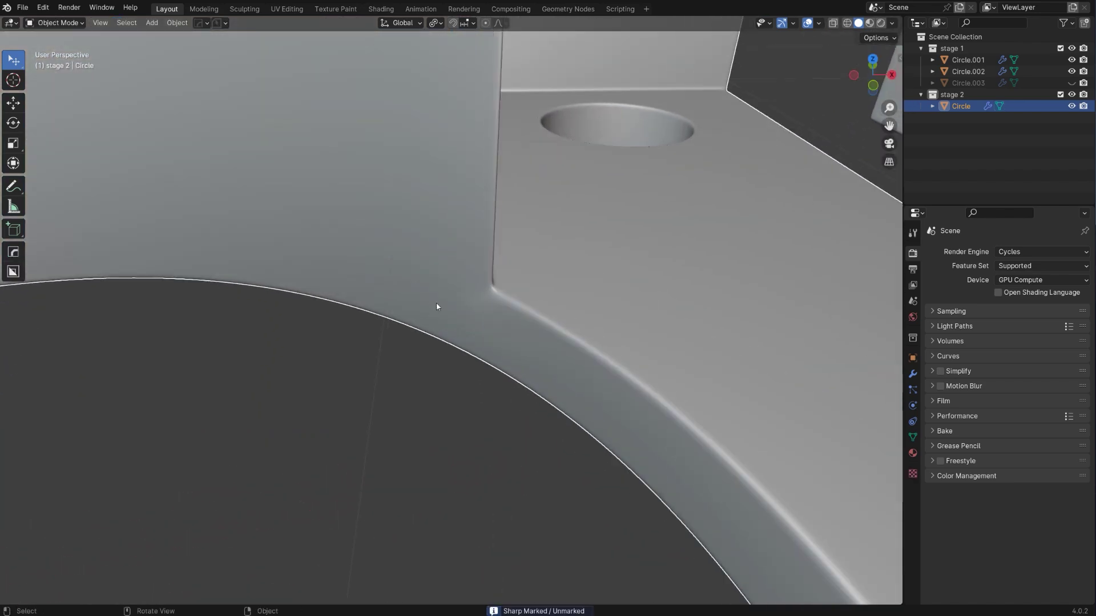
pyautogui.scroll(2, 516, 313)
pyautogui.keyDown('shift'); pyautogui.moveTo(516, 313); pyautogui.dragTo(517, 264, button='middle'); pyautogui.keyUp('shift')
pyautogui.scroll(-8, 487, 279)
pyautogui.scroll(5, 540, 291)
pyautogui.press('Tab')
pyautogui.click(549, 284)
pyautogui.scroll(-6, 543, 309)
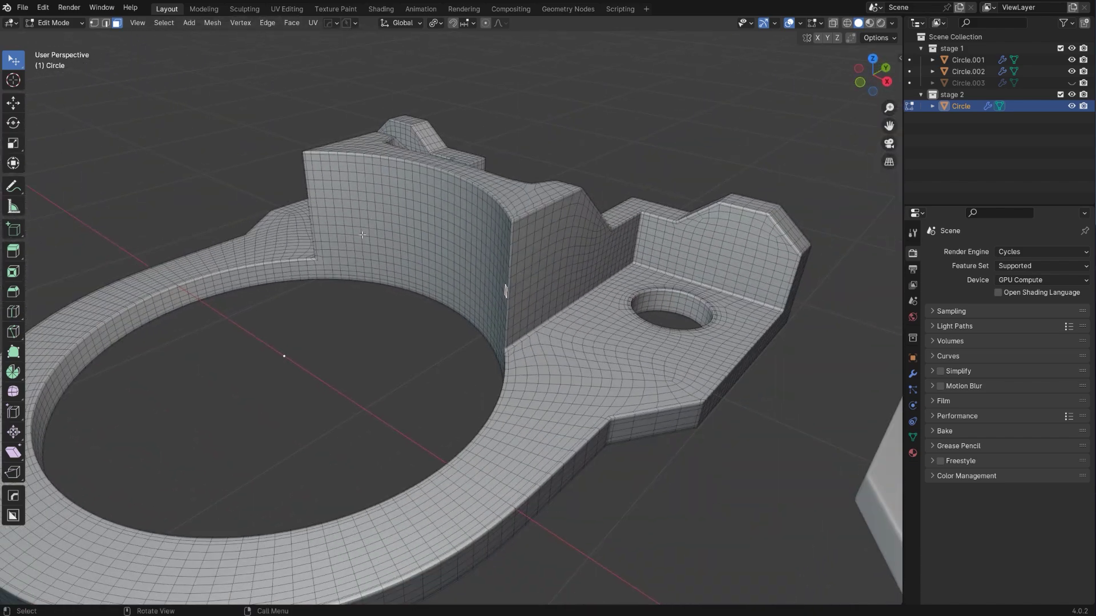
# - Select a solid curved patch of faces on the ring's upper surface, opposite the raised wall, working from the top view
pyautogui.scroll(-2, 361, 235)
pyautogui.keyDown('shift'); pyautogui.moveTo(362, 234); pyautogui.dragTo(488, 182, button='middle'); pyautogui.keyUp('shift')
pyautogui.moveTo(491, 251); pyautogui.dragTo(545, 303, button='middle')
pyautogui.keyDown('shift'); pyautogui.moveTo(558, 435); pyautogui.dragTo(443, 189, button='middle'); pyautogui.keyUp('shift')
pyautogui.scroll(3, 520, 383)
pyautogui.press('KP_7')
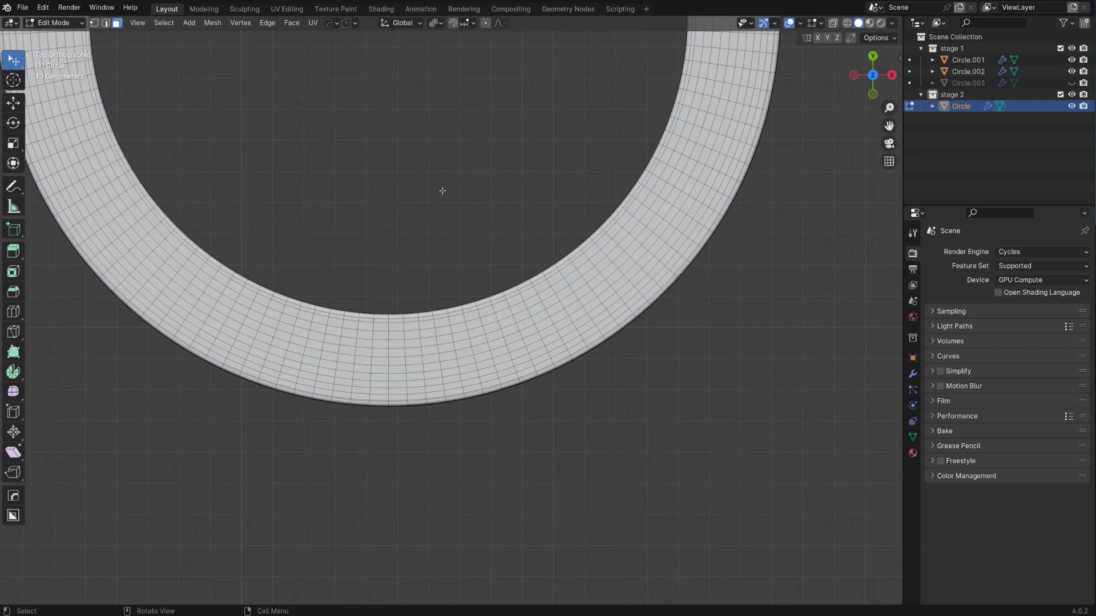
pyautogui.scroll(1, 457, 223)
pyautogui.keyDown('ctrl'); pyautogui.click(576, 331); pyautogui.keyUp('ctrl')
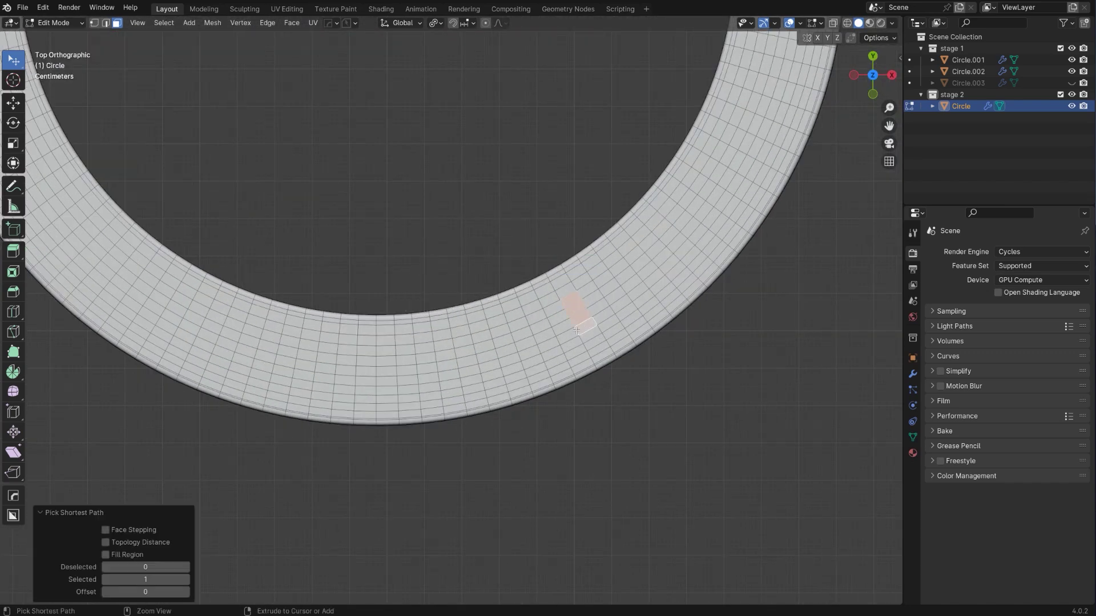
pyautogui.keyDown('ctrl'); pyautogui.click(322, 374); pyautogui.keyUp('ctrl')
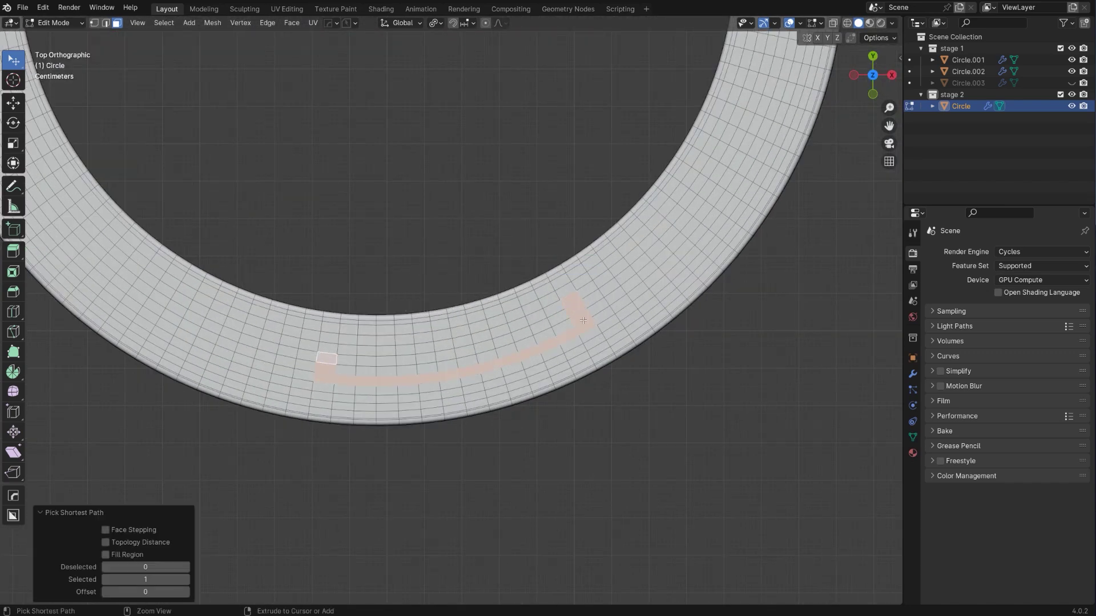
pyautogui.keyDown('ctrl'); pyautogui.click(548, 309); pyautogui.keyUp('ctrl')
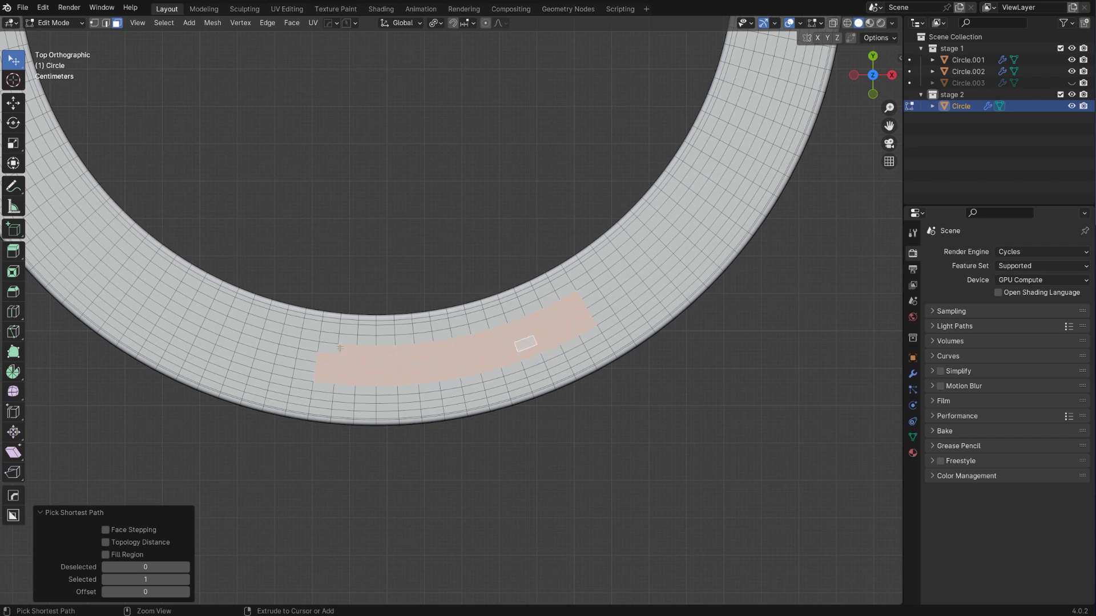
pyautogui.hotkey('ctrl', 'z')
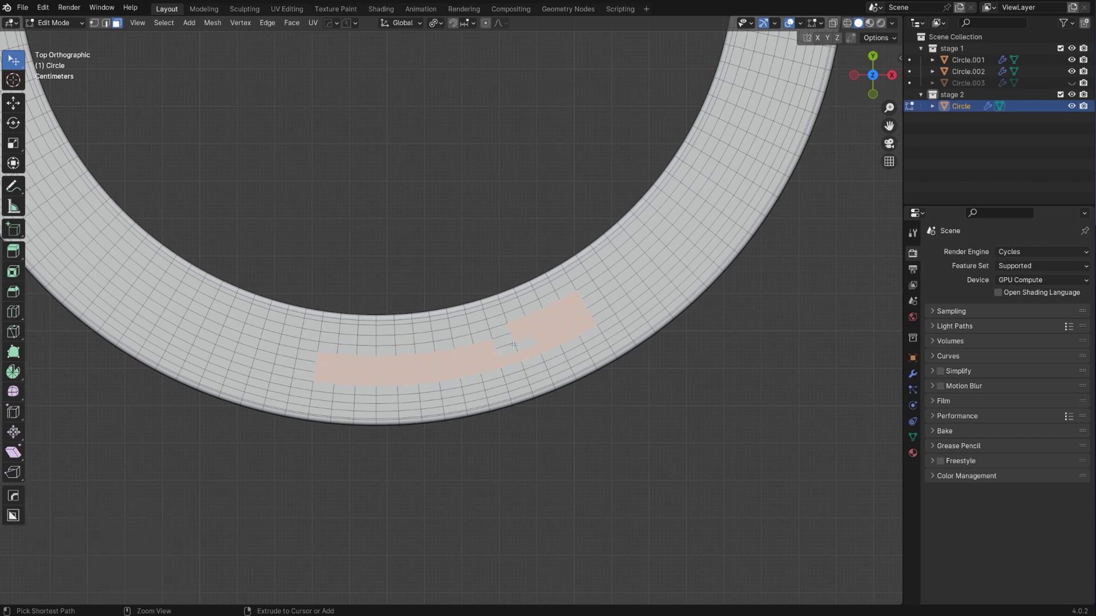
pyautogui.keyDown('ctrl'); pyautogui.click(328, 347); pyautogui.keyUp('ctrl')
pyautogui.keyDown('shift'); pyautogui.moveTo(502, 342); pyautogui.dragTo(431, 318, button='middle'); pyautogui.keyUp('shift')
pyautogui.keyDown('shift'); pyautogui.click(432, 316); pyautogui.keyUp('shift')
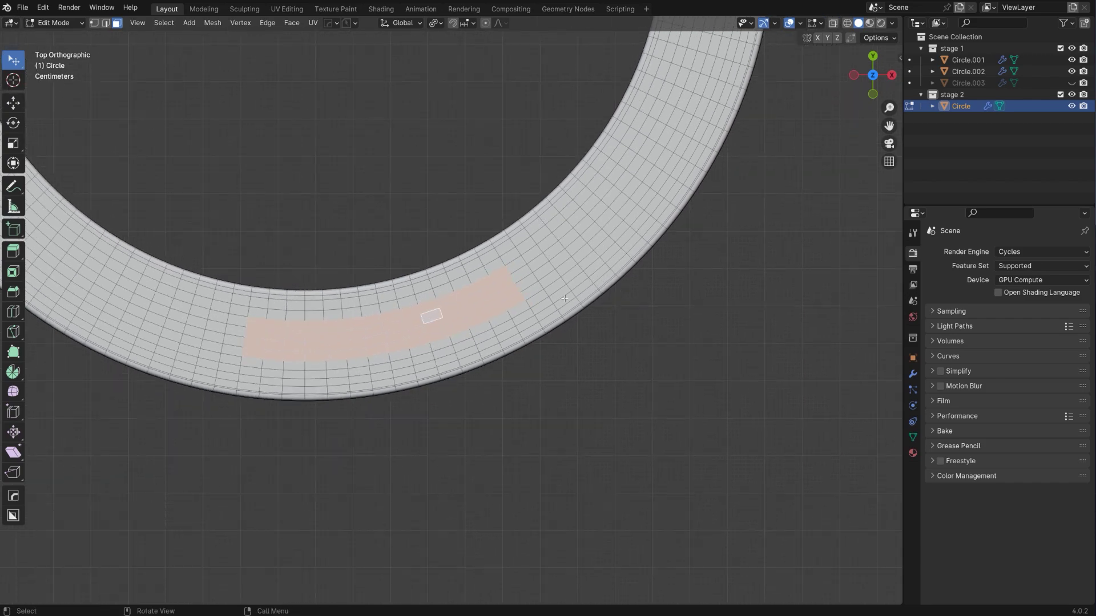
# - Inset the curved patch of faces by 0.01519 m
pyautogui.scroll(4, 565, 298)
pyautogui.press('i')
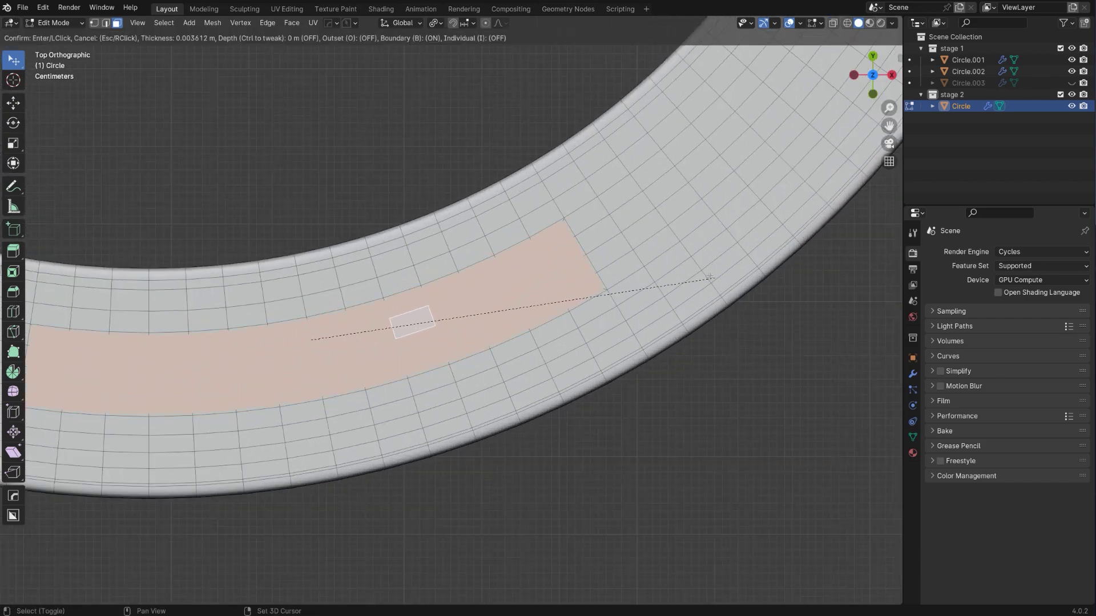
pyautogui.click(569, 302)
pyautogui.moveTo(569, 303); pyautogui.dragTo(576, 229, button='middle')
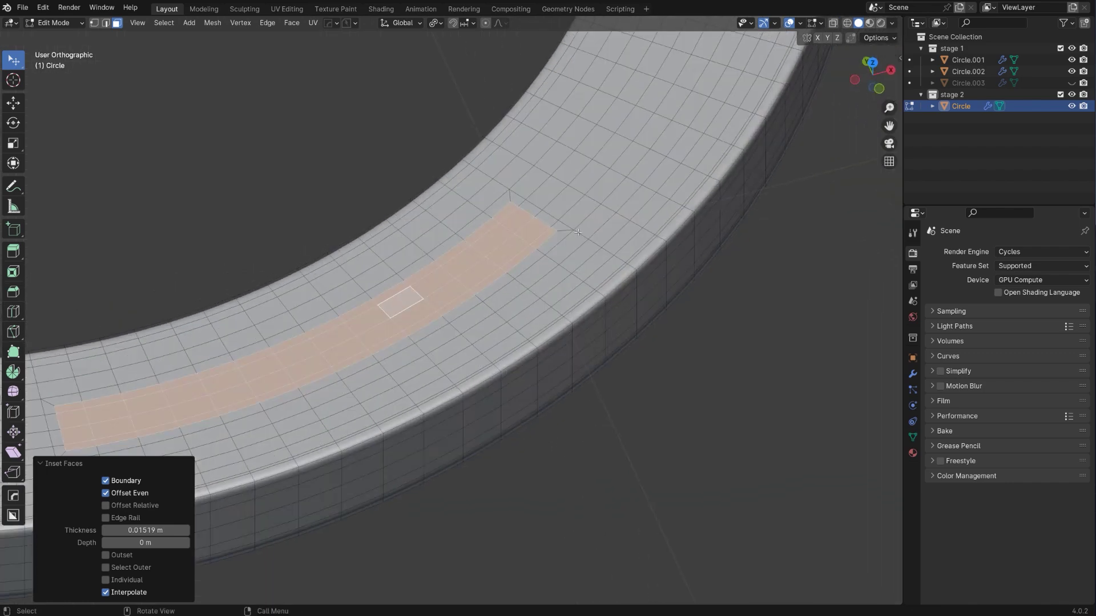
# - Extrude the inset patch -0.024231 m into the ring to form a groove and inset its floor by 0.01269 m
pyautogui.press('e')
pyautogui.click(598, 351)
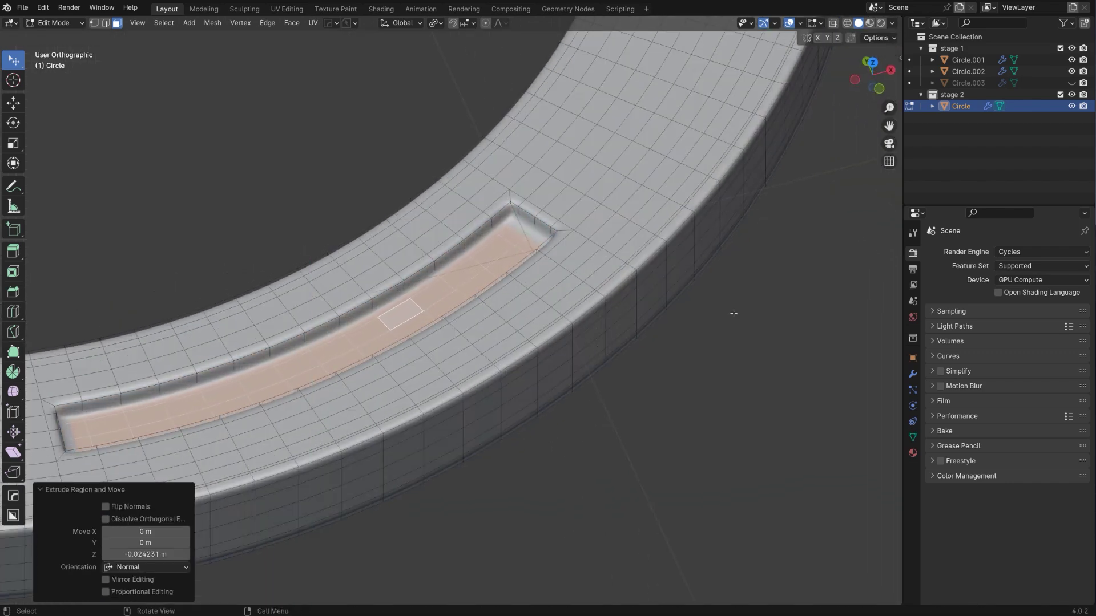
pyautogui.press('i')
pyautogui.click(595, 315)
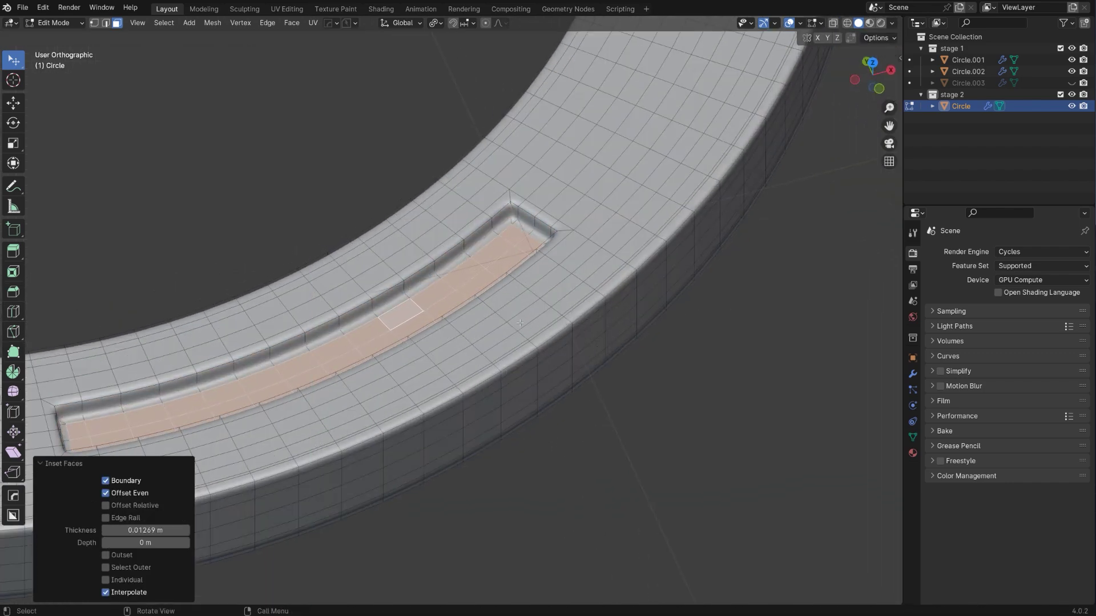
# - Examine the groove's shading and edge flow from above, previewing a loop cut across it without adding one
pyautogui.press('Tab')
pyautogui.scroll(-9, 509, 130)
pyautogui.press('KP_7')
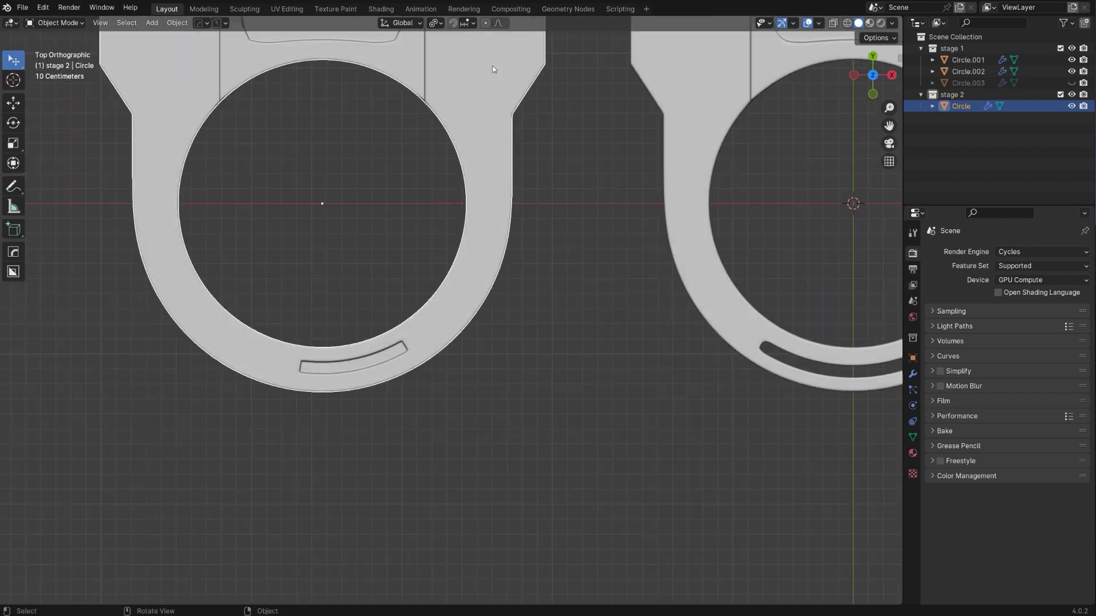
pyautogui.scroll(6, 472, 362)
pyautogui.press('Tab')
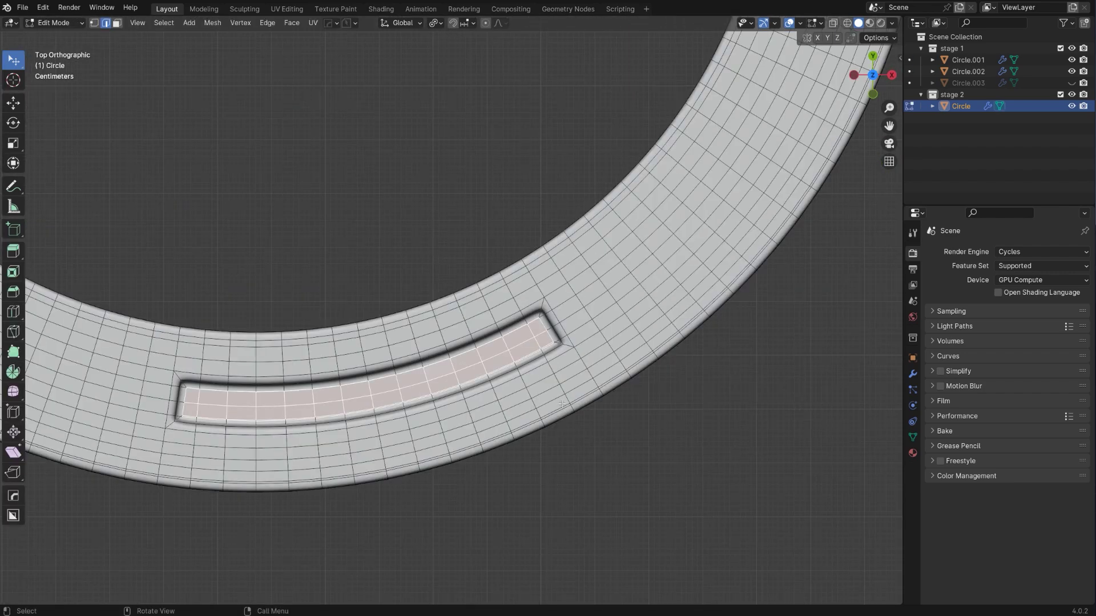
pyautogui.hotkey('ctrl', 'r')
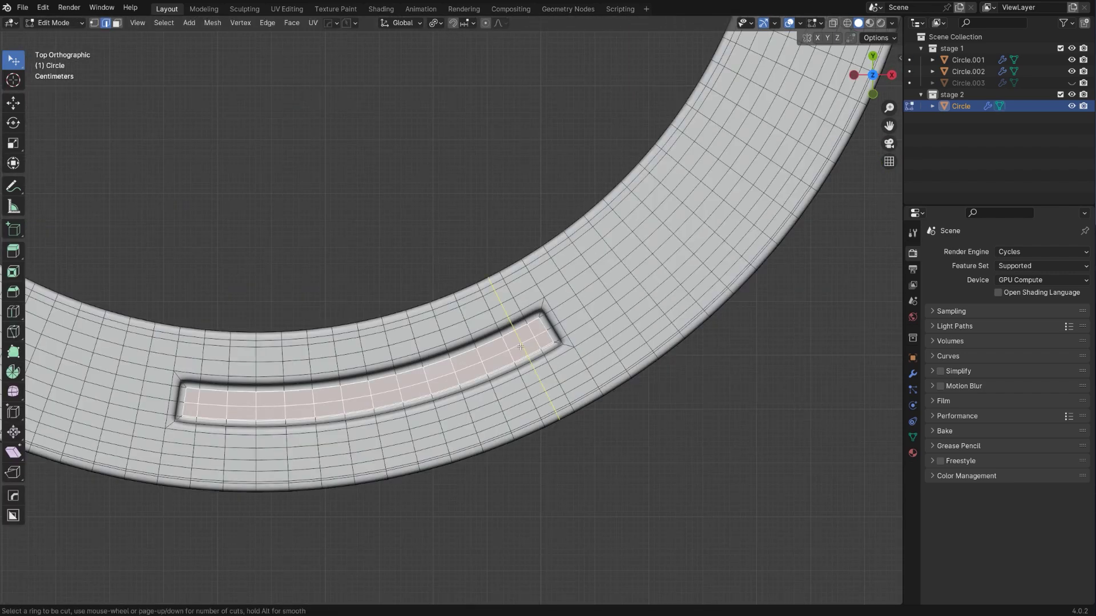
pyautogui.press('Escape')
pyautogui.press('Tab')
# - Compare the new groove's corners with the slot ends on the neighbouring stage 1 bracket from above
pyautogui.scroll(-8, 382, 248)
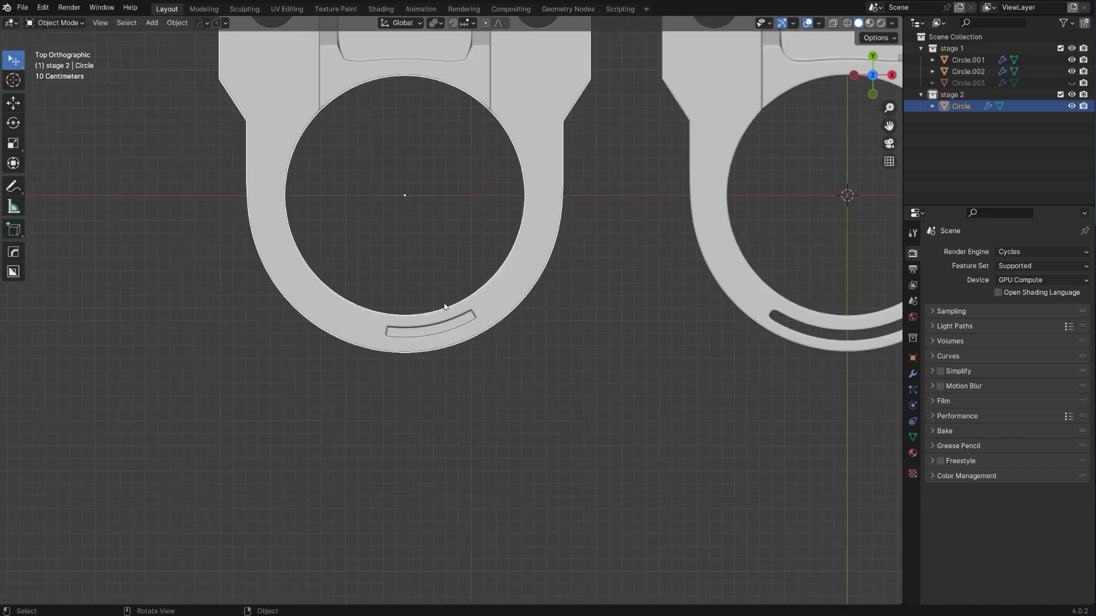
pyautogui.keyDown('shift'); pyautogui.moveTo(606, 289); pyautogui.dragTo(518, 253, button='middle'); pyautogui.keyUp('shift')
pyautogui.scroll(4, 549, 293)
pyautogui.keyDown('shift'); pyautogui.moveTo(323, 284); pyautogui.dragTo(464, 353, button='middle'); pyautogui.keyUp('shift')
pyautogui.scroll(2, 495, 328)
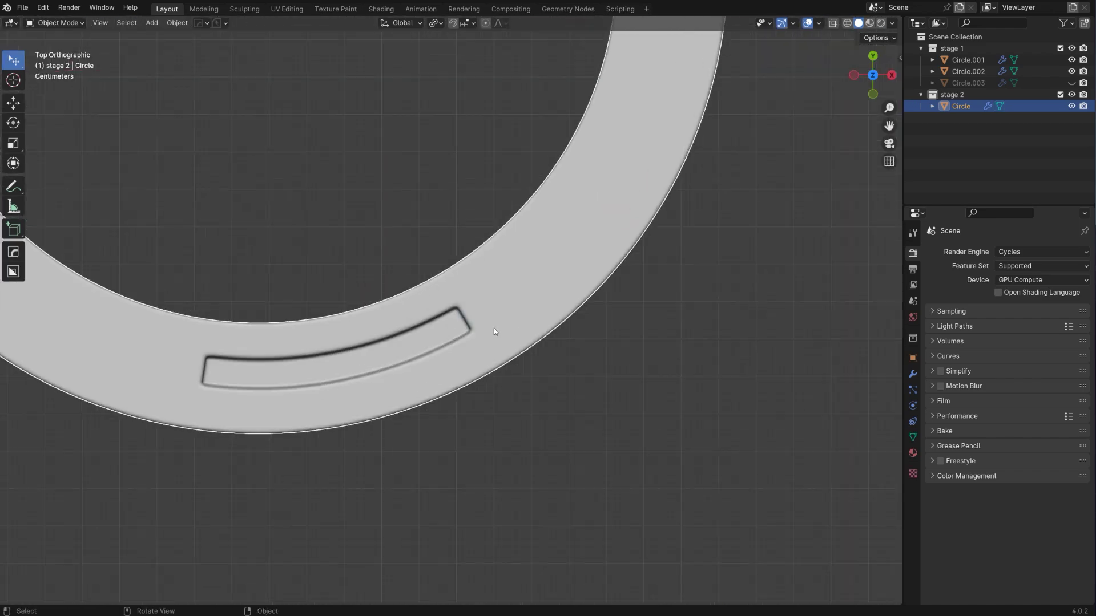
pyautogui.scroll(-2, 569, 291)
pyautogui.scroll(-3, 569, 293)
pyautogui.keyDown('shift'); pyautogui.moveTo(664, 306); pyautogui.dragTo(360, 279, button='middle'); pyautogui.keyUp('shift')
pyautogui.scroll(3, 465, 308)
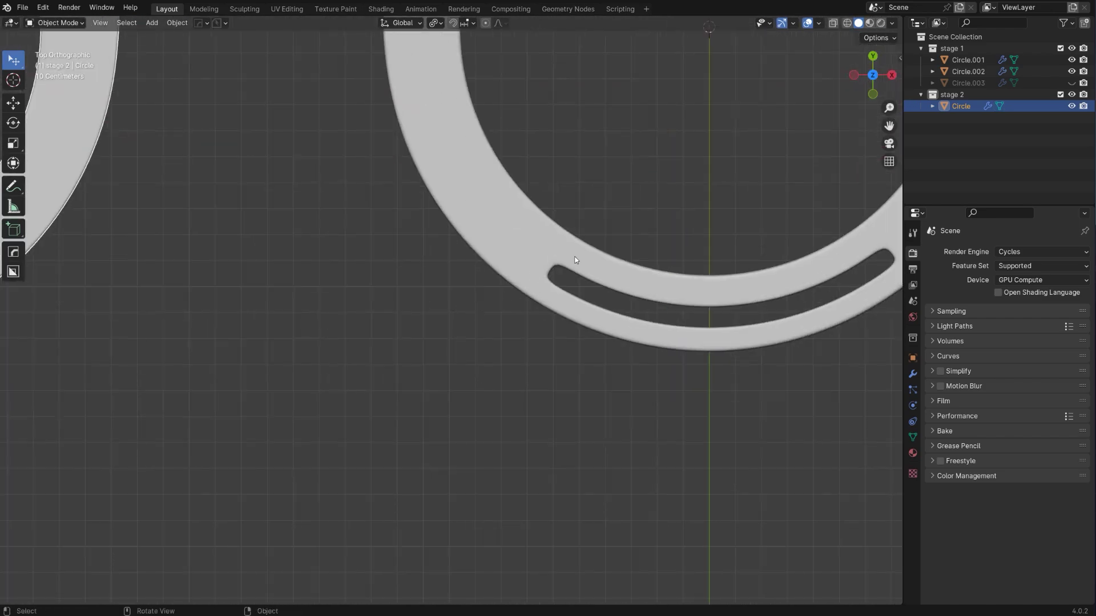
pyautogui.scroll(-4, 372, 358)
pyautogui.keyDown('shift'); pyautogui.moveTo(286, 304); pyautogui.dragTo(520, 315, button='middle'); pyautogui.keyUp('shift')
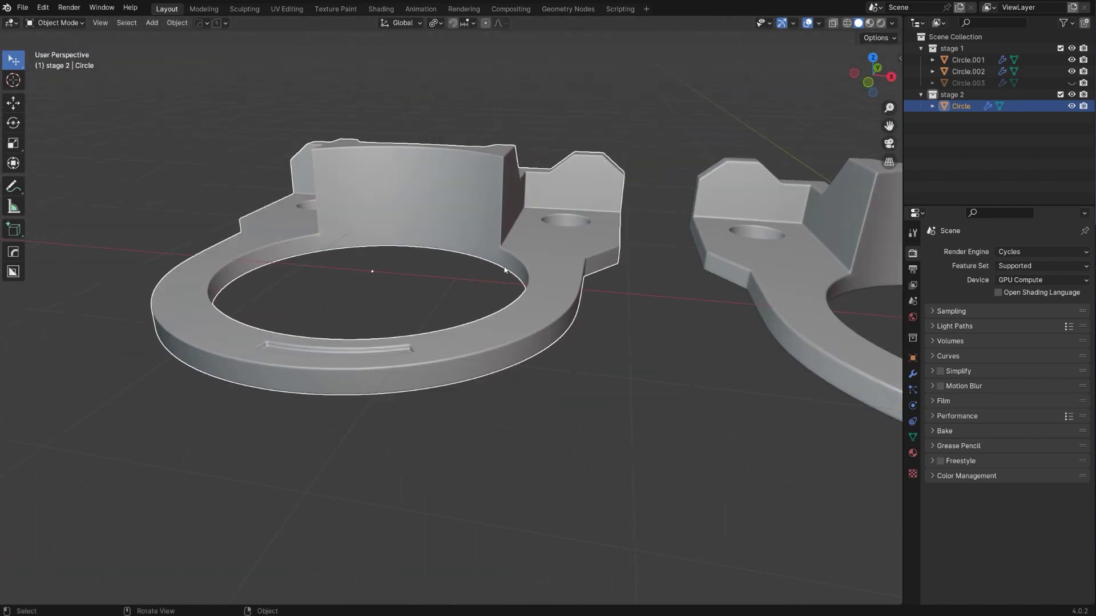
# - Examine the dense vertex grid of the stage 2 bracket in Edit Mode, from the inner corner out to the whole part
pyautogui.scroll(6, 542, 312)
pyautogui.keyDown('shift'); pyautogui.moveTo(532, 251); pyautogui.dragTo(507, 343, button='middle'); pyautogui.keyUp('shift')
pyautogui.press('Tab')
pyautogui.scroll(-3, 524, 291)
pyautogui.scroll(4, 359, 285)
pyautogui.scroll(-7, 545, 337)
pyautogui.keyDown('shift'); pyautogui.moveTo(508, 342); pyautogui.dragTo(467, 330, button='middle'); pyautogui.keyUp('shift')
pyautogui.scroll(-9, 467, 330)
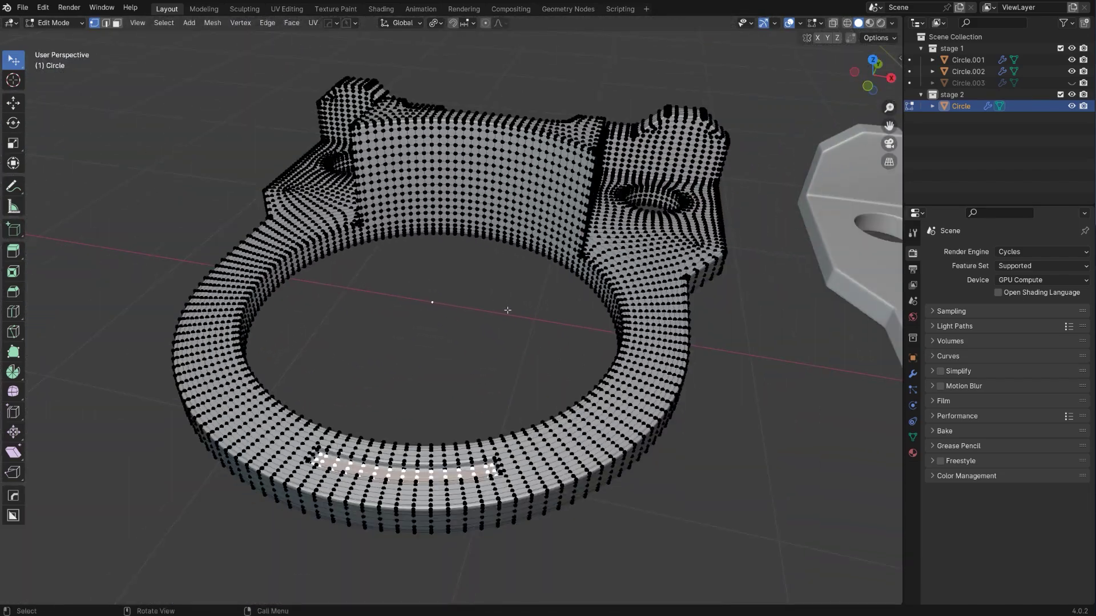
pyautogui.keyDown('shift'); pyautogui.moveTo(545, 331); pyautogui.dragTo(314, 388, button='middle'); pyautogui.keyUp('shift')
# - Return to Object Mode and compare the shaded surfaces and recesses of the two stage 1 brackets
pyautogui.press('Tab')
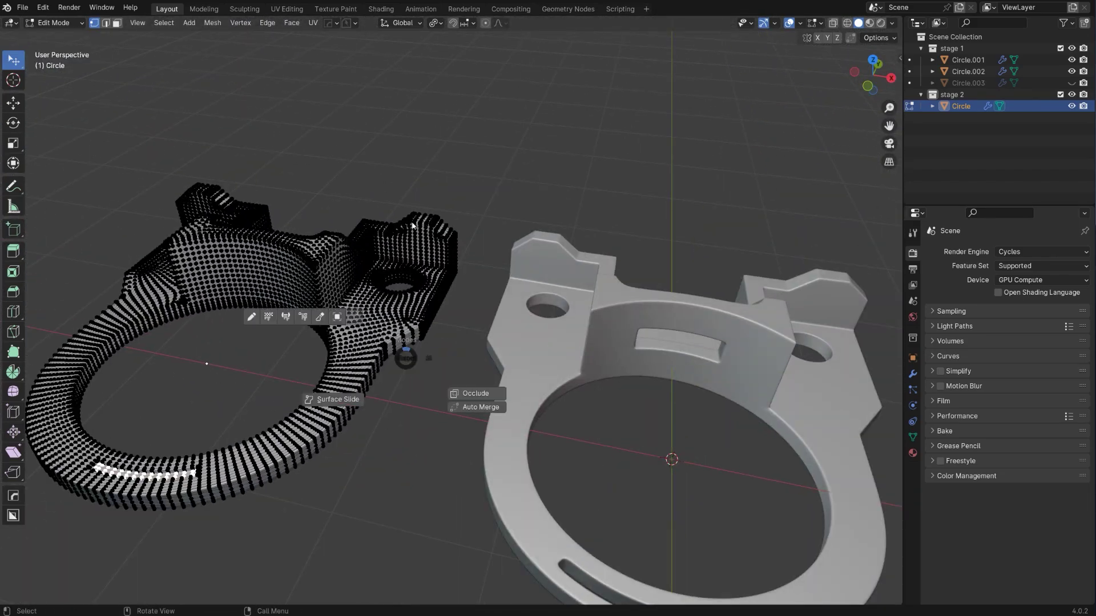
pyautogui.scroll(-4, 559, 323)
pyautogui.keyDown('shift'); pyautogui.moveTo(573, 321); pyautogui.dragTo(496, 257, button='middle'); pyautogui.keyUp('shift')
pyautogui.keyDown('shift'); pyautogui.moveTo(503, 257); pyautogui.dragTo(514, 327, button='middle'); pyautogui.keyUp('shift')
pyautogui.scroll(3, 593, 327)
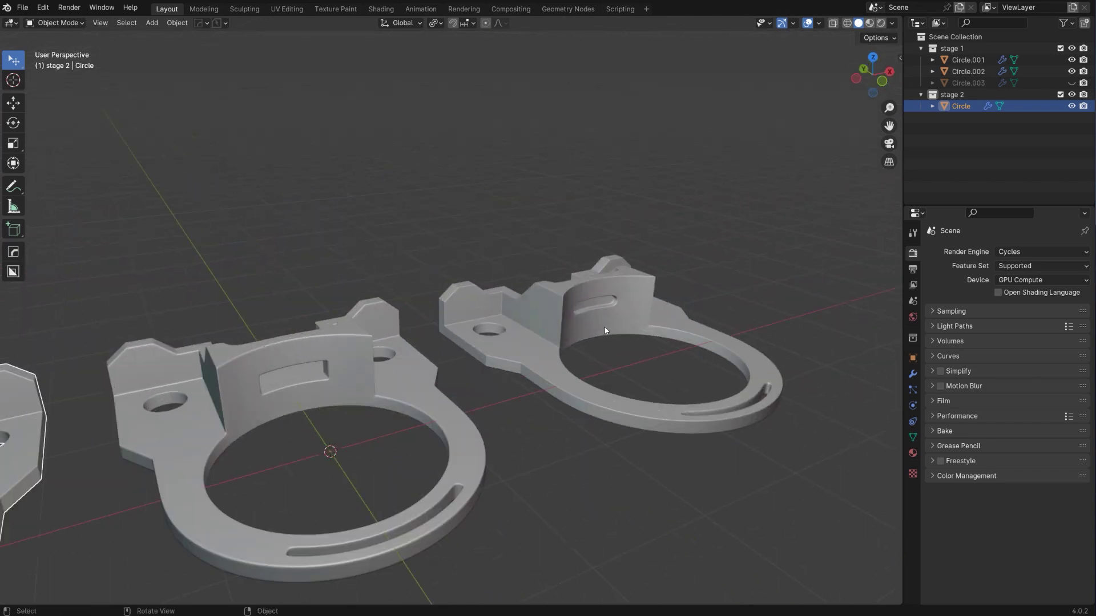
pyautogui.keyDown('shift'); pyautogui.moveTo(626, 331); pyautogui.dragTo(650, 245, button='middle'); pyautogui.keyUp('shift')
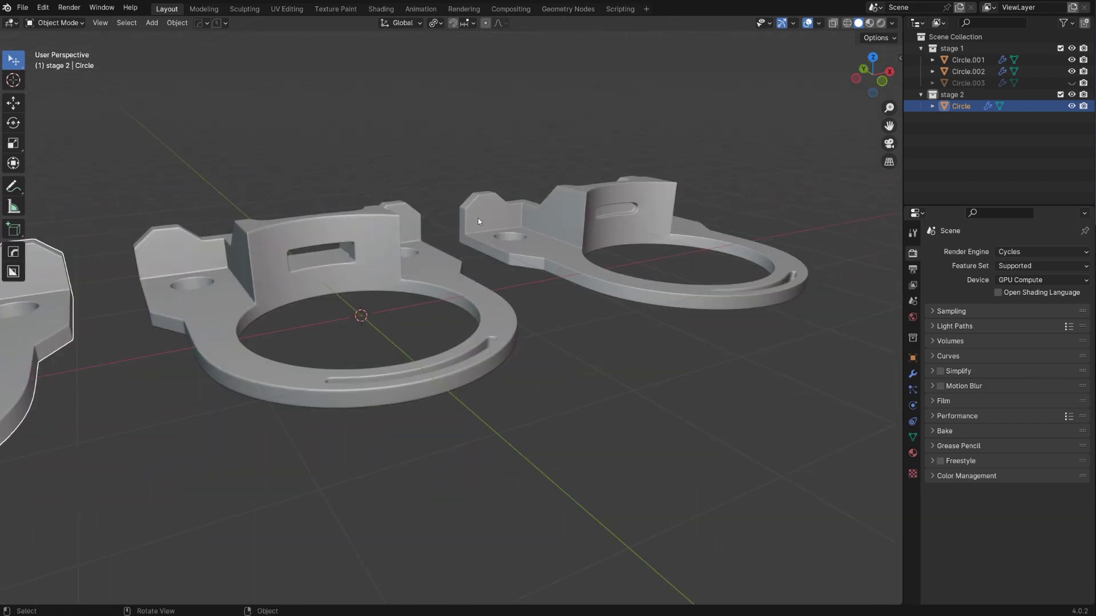
pyautogui.moveTo(477, 218); pyautogui.dragTo(489, 286, button='middle')
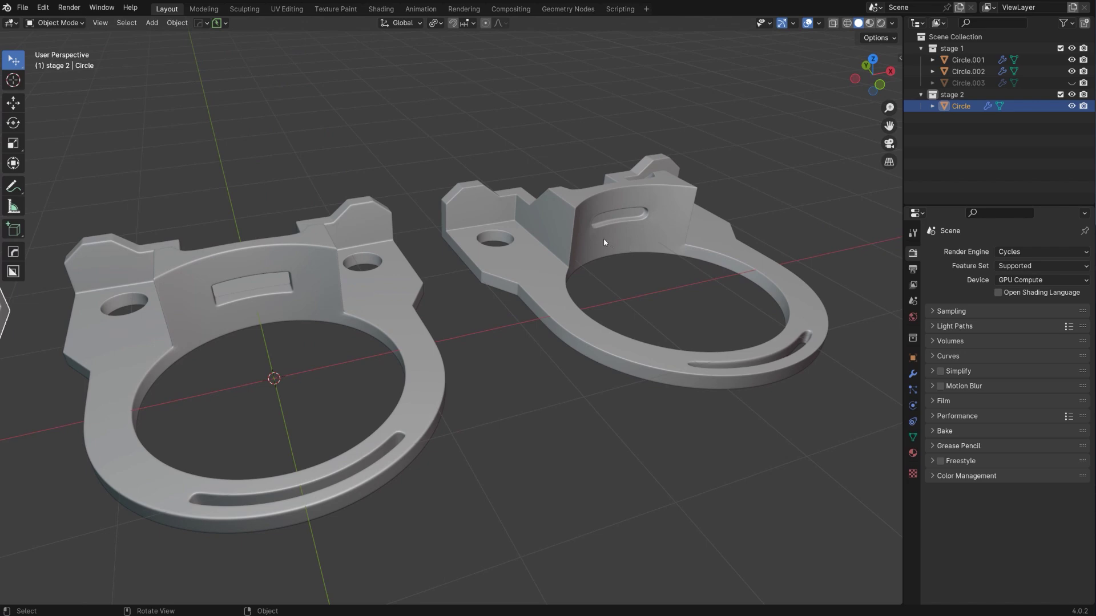
# - Bring Circle, Circle.001 and Circle.002 into Edit Mode together and compare their mesh densities
pyautogui.moveTo(419, 333); pyautogui.dragTo(589, 242, button='middle')
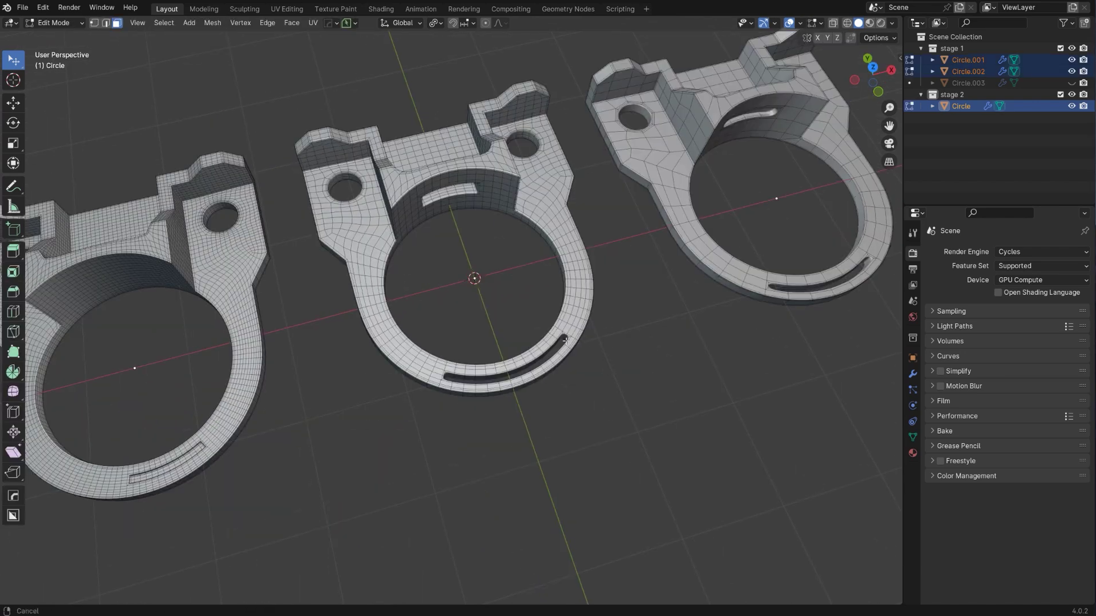
pyautogui.moveTo(566, 341); pyautogui.dragTo(577, 336, button='middle')
pyautogui.keyDown('shift'); pyautogui.moveTo(699, 320); pyautogui.dragTo(540, 295, button='middle'); pyautogui.keyUp('shift')
pyautogui.scroll(2, 540, 295)
pyautogui.keyDown('shift'); pyautogui.moveTo(631, 285); pyautogui.dragTo(521, 310, button='middle'); pyautogui.keyUp('shift')
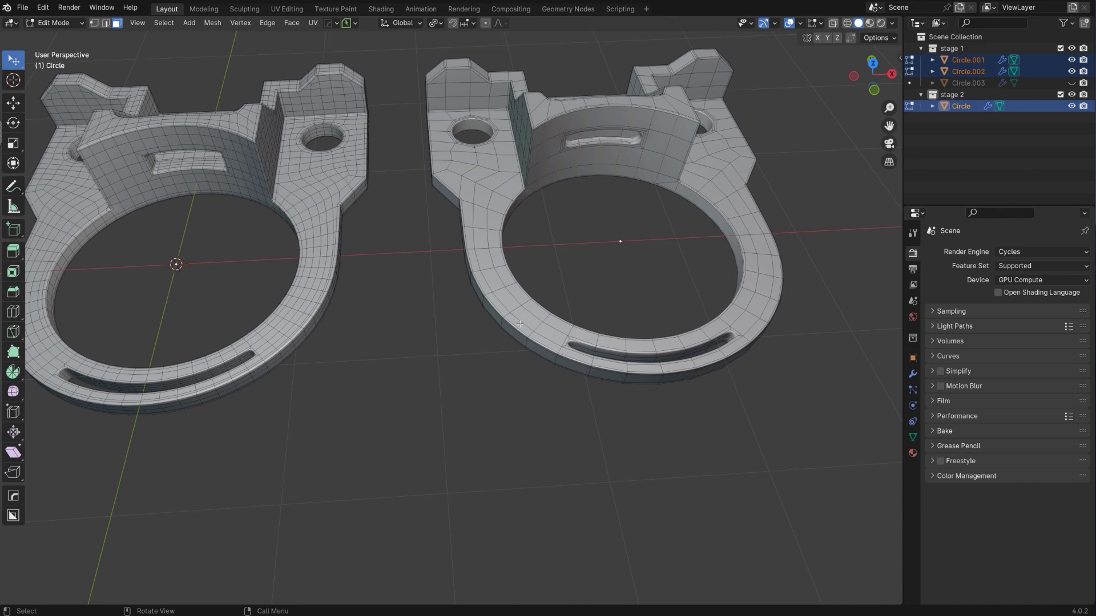
# - Select a strip of three adjoining faces along the top of Circle.002's ring, between the mounting flange and the curved slot
pyautogui.scroll(6, 539, 321)
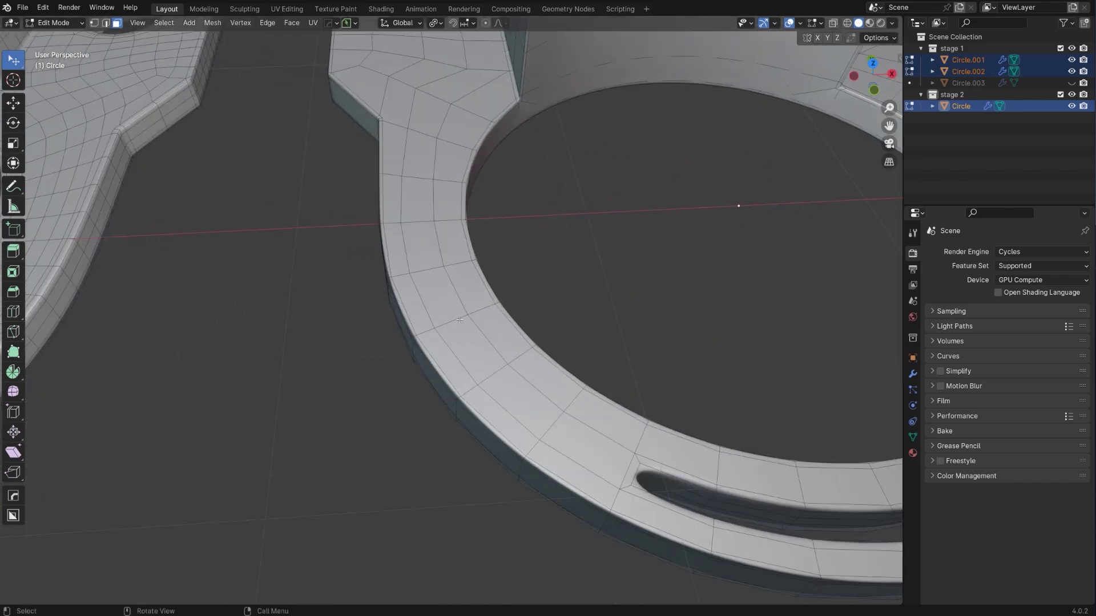
pyautogui.moveTo(459, 319); pyautogui.dragTo(464, 375, button='middle')
pyautogui.moveTo(424, 269); pyautogui.dragTo(376, 298, button='middle')
pyautogui.scroll(-1, 377, 297)
pyautogui.scroll(1, 377, 297)
pyautogui.click(372, 289)
pyautogui.keyDown('ctrl'); pyautogui.click(508, 464); pyautogui.keyUp('ctrl')
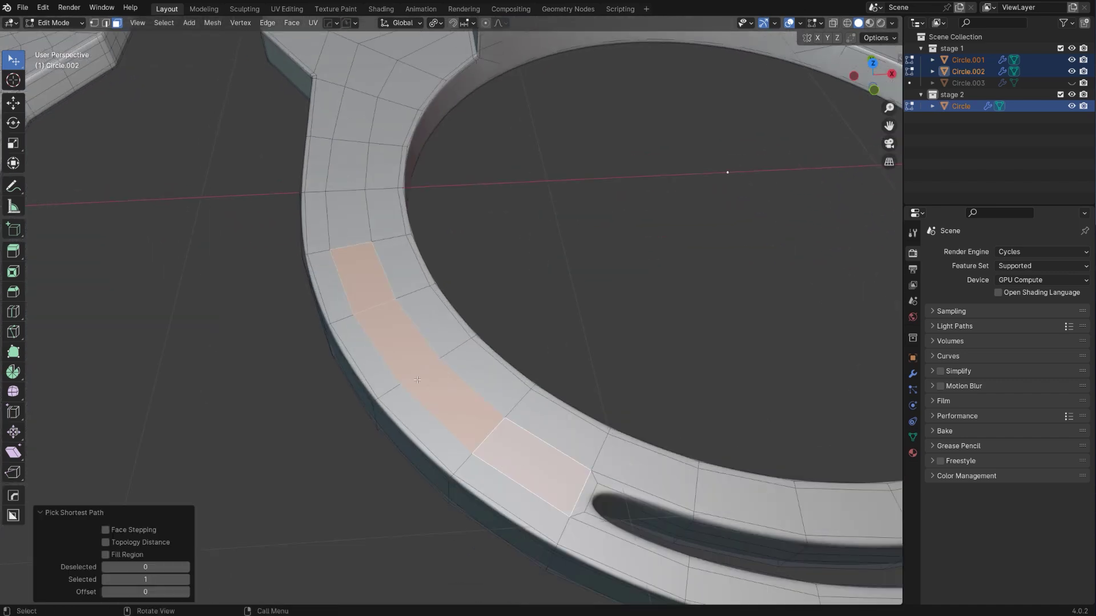
pyautogui.hotkey('ctrl', 'z')
pyautogui.keyDown('ctrl'); pyautogui.click(450, 405); pyautogui.keyUp('ctrl')
# - Inset the selected face strip twice, by 0.02281 m and 0.01989 m
pyautogui.press('i')
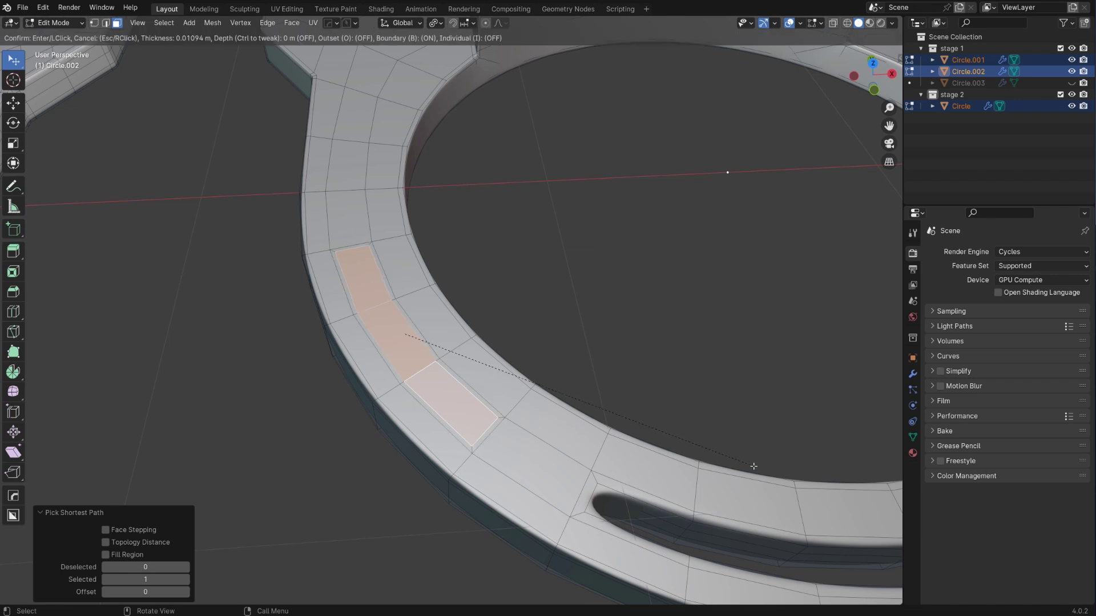
pyautogui.click(704, 459)
pyautogui.press('i')
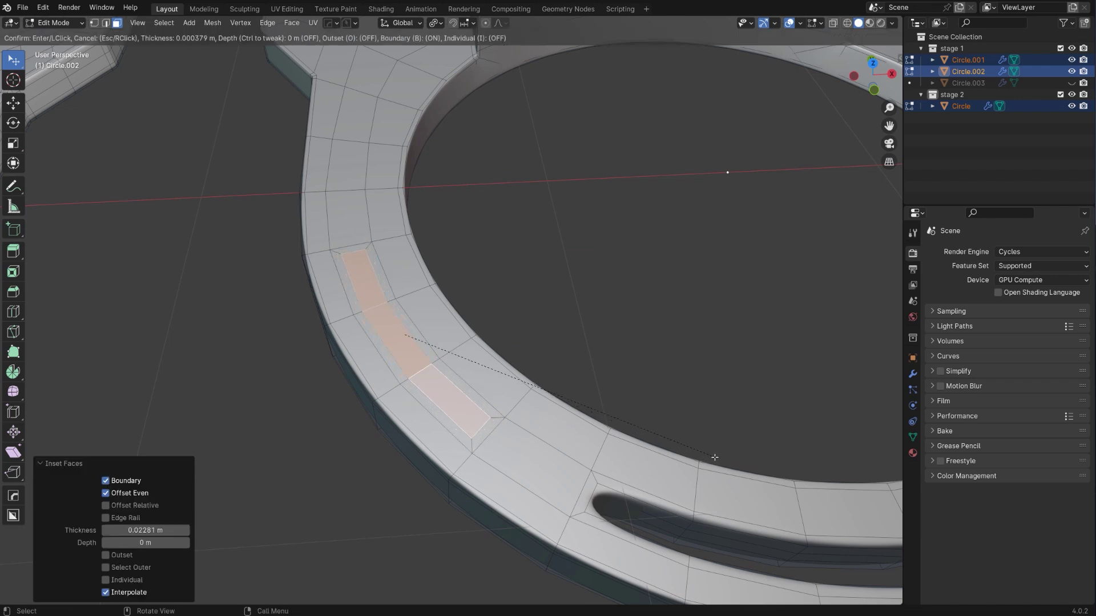
pyautogui.click(708, 455)
pyautogui.scroll(1, 343, 261)
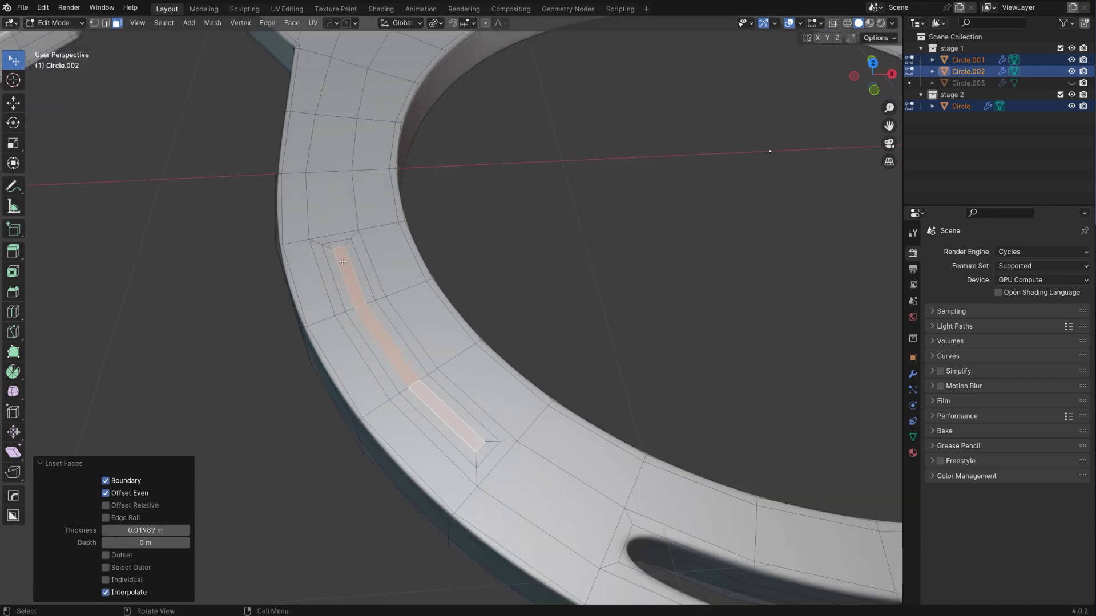
pyautogui.scroll(-5, 353, 281)
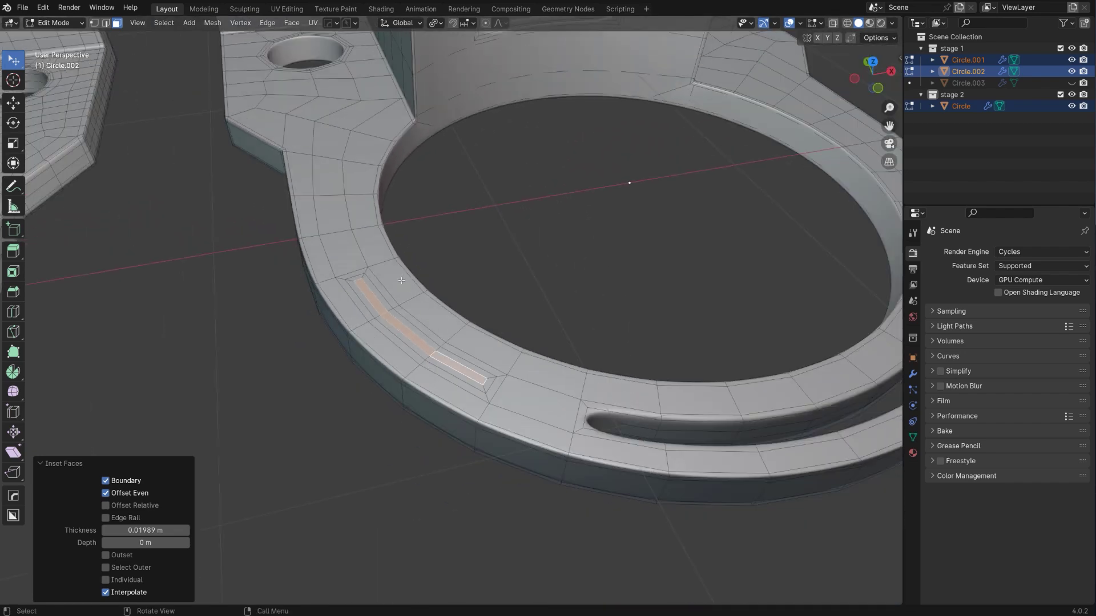
# - Extrude the inset strip 0.037694 m down into the ring to form a narrow groove
pyautogui.press('e')
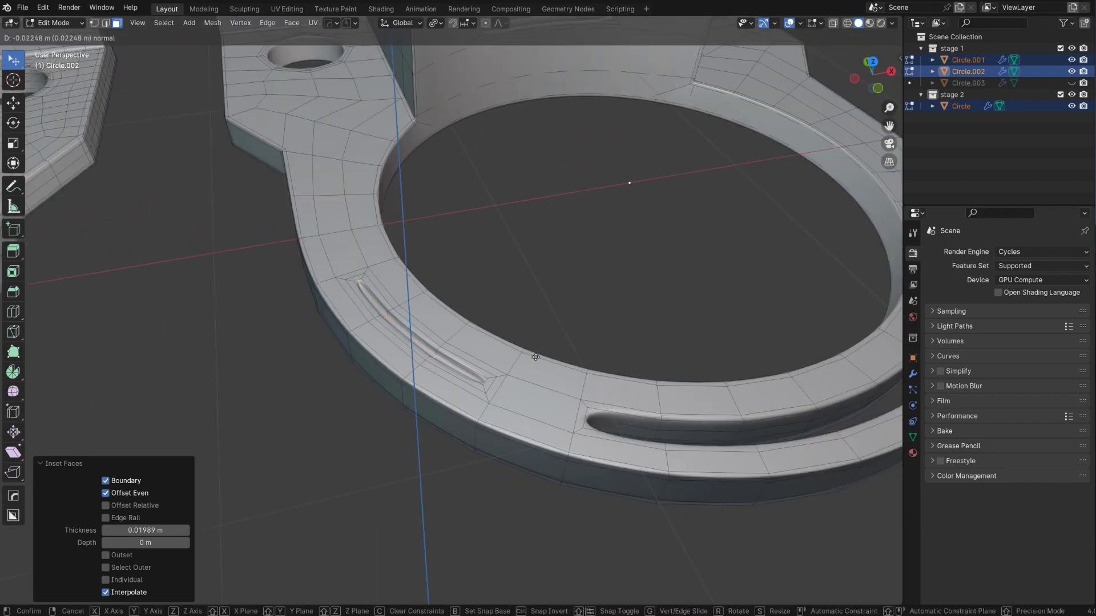
pyautogui.click(537, 385)
pyautogui.moveTo(536, 386)
pyautogui.mouseDown(button='middle')
pyautogui.moveTo(565, 395)
pyautogui.moveTo(522, 386)
pyautogui.mouseUp(button='middle')
pyautogui.scroll(3, 548, 390)
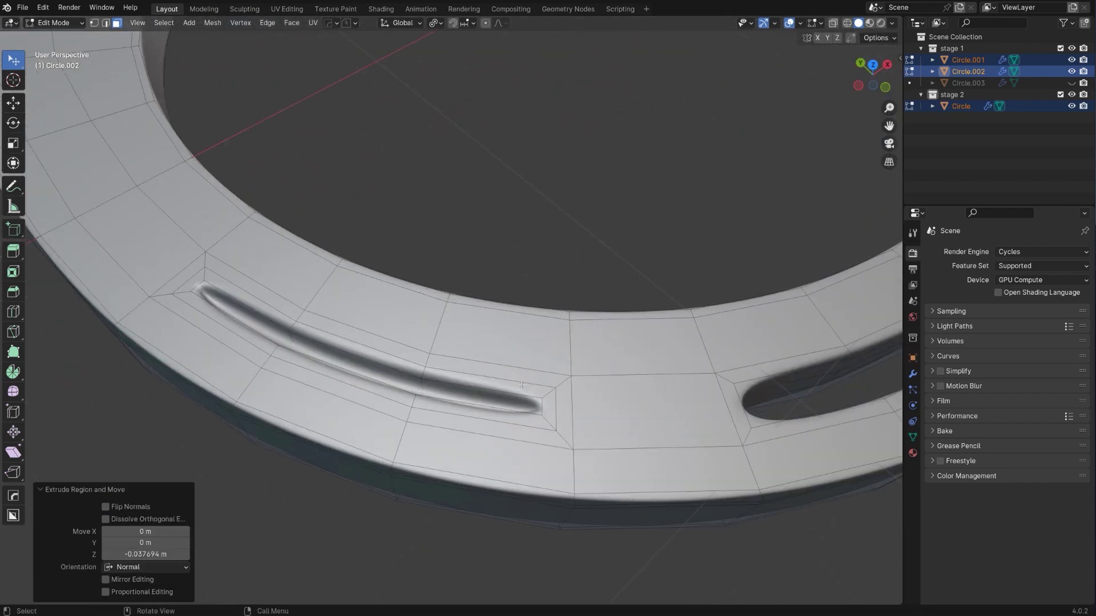
# - Try a loop cut across the ring near the groove's slot-side end, and undo it
pyautogui.hotkey('ctrl', 'r')
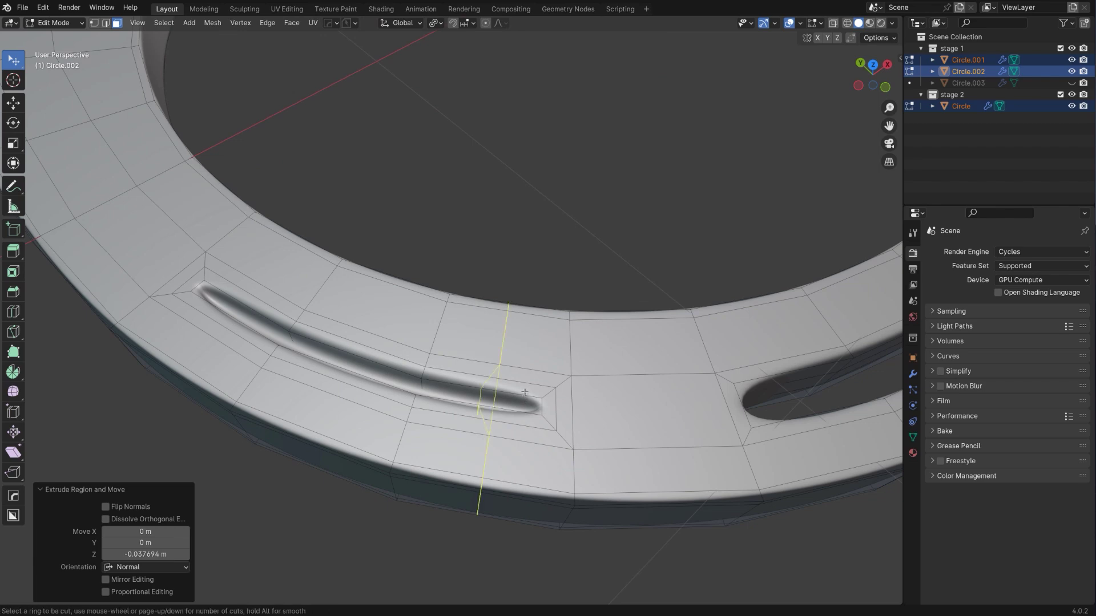
pyautogui.click(525, 397)
pyautogui.click(576, 405)
pyautogui.hotkey('ctrl', 'z')
# - Examine the trial groove on Circle.002's ring, and undo its extrusion and insets
pyautogui.scroll(-6, 576, 405)
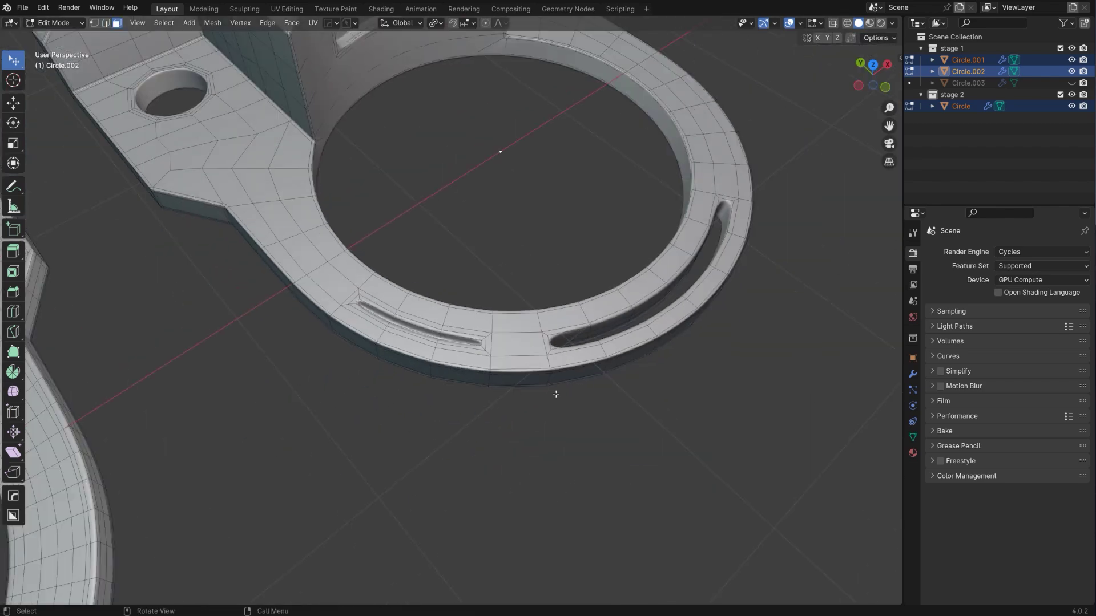
pyautogui.moveTo(556, 393); pyautogui.dragTo(517, 381, button='middle')
pyautogui.keyDown('shift'); pyautogui.moveTo(479, 311); pyautogui.dragTo(478, 370, button='middle'); pyautogui.keyUp('shift')
pyautogui.scroll(2, 451, 360)
pyautogui.keyDown('shift'); pyautogui.moveTo(405, 342); pyautogui.dragTo(447, 368, button='middle'); pyautogui.keyUp('shift')
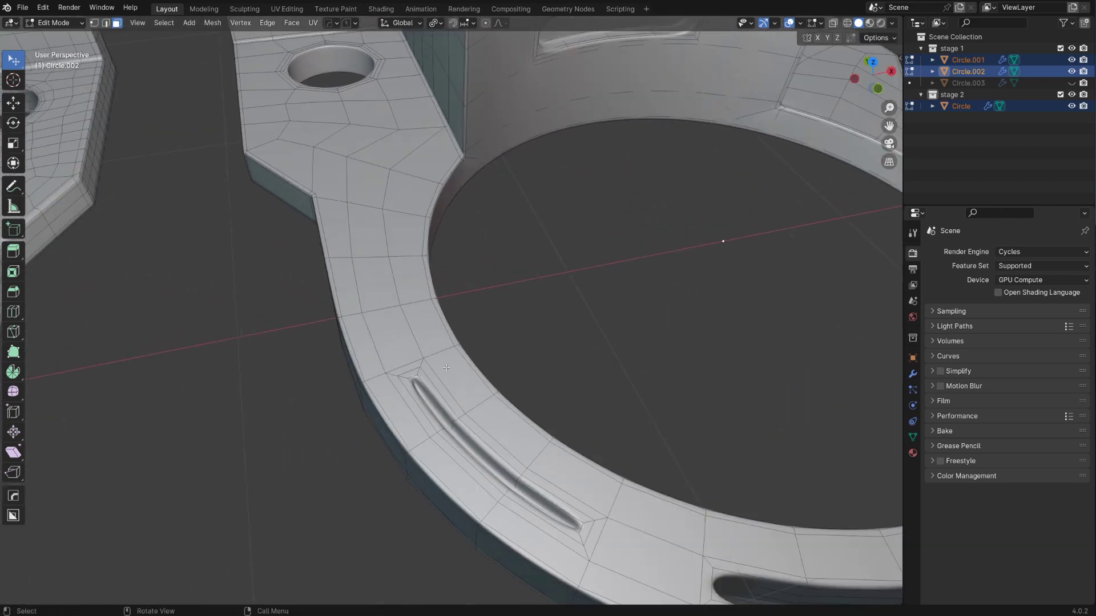
pyautogui.scroll(-2, 434, 380)
pyautogui.hotkey('ctrl', 'z')
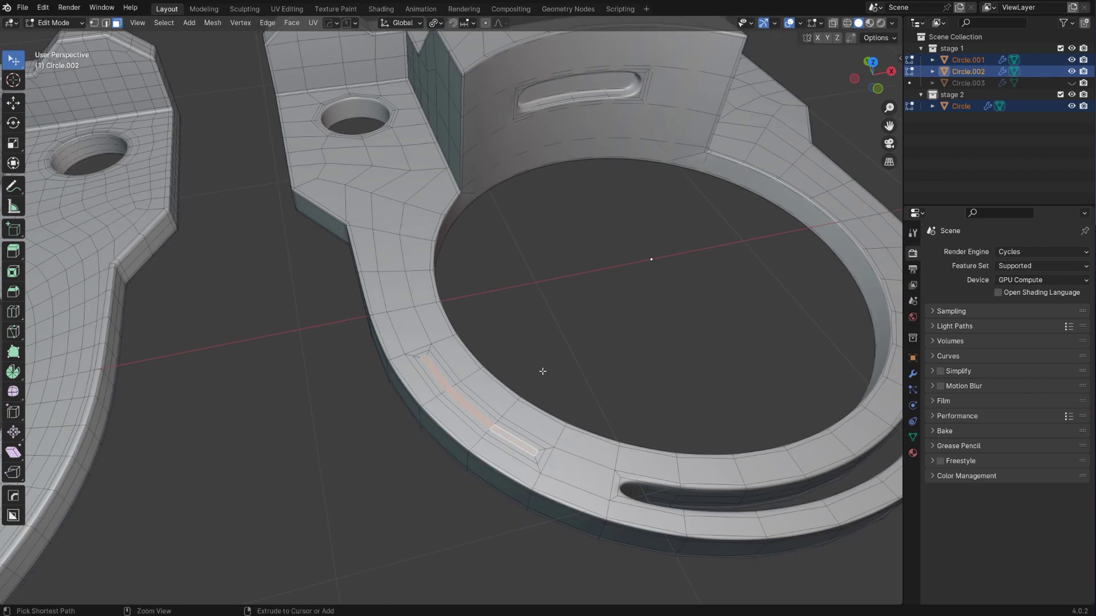
pyautogui.hotkey('ctrl', 'z')
pyautogui.scroll(-3, 553, 366)
# - Return to Object Mode and compare the shaded surfaces and recesses of the three brackets
pyautogui.press('Tab')
pyautogui.moveTo(553, 367); pyautogui.dragTo(494, 290, button='middle')
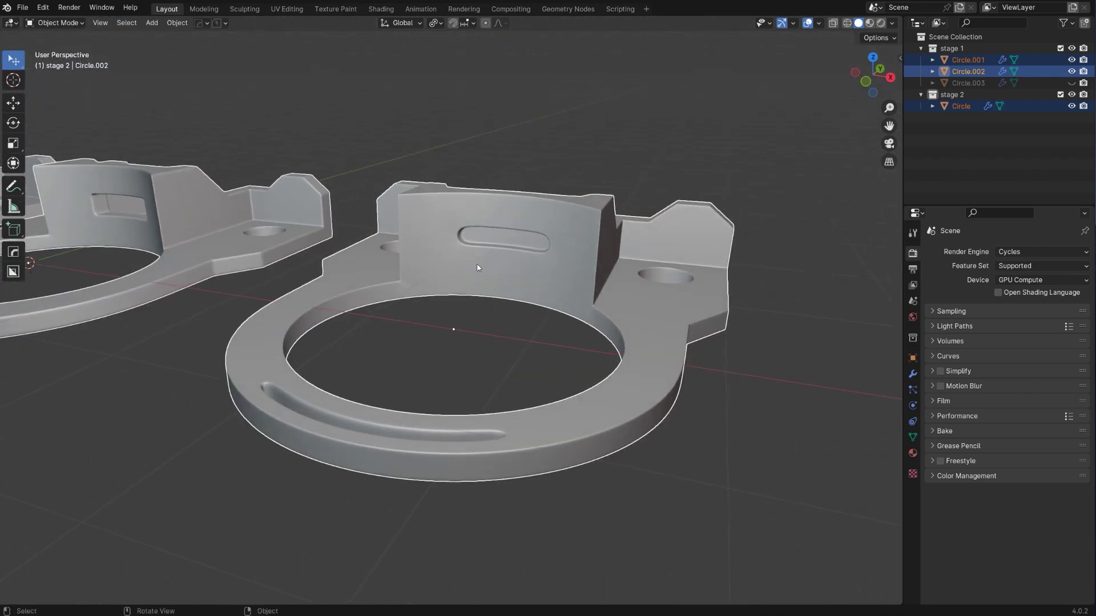
pyautogui.moveTo(537, 247); pyautogui.dragTo(548, 280, button='middle')
pyautogui.scroll(-2, 484, 253)
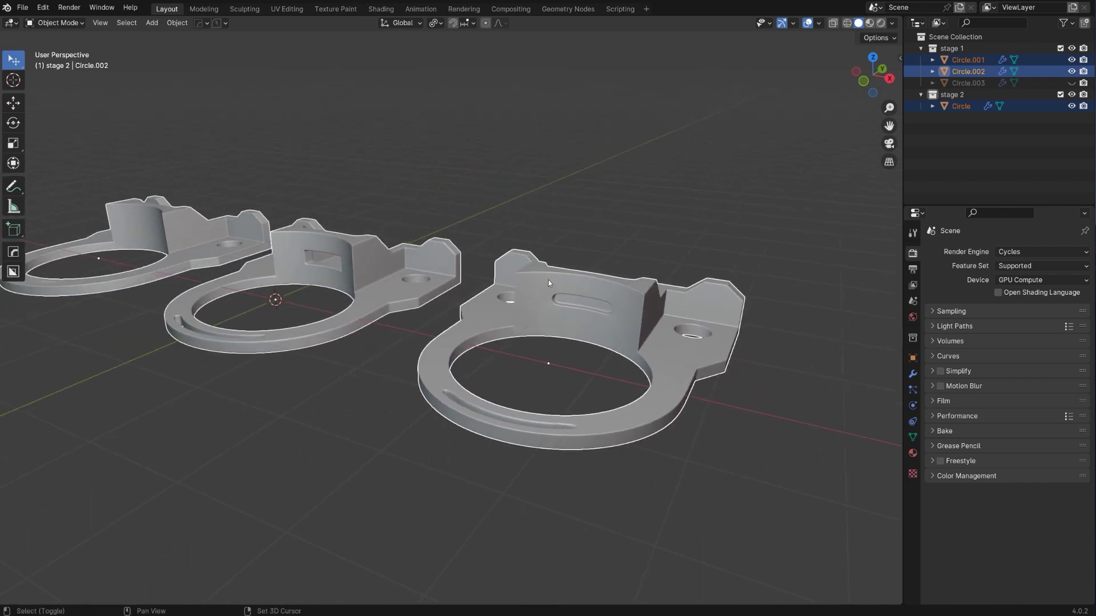
pyautogui.moveTo(427, 289); pyautogui.dragTo(450, 303, button='middle')
pyautogui.keyDown('shift'); pyautogui.moveTo(137, 257); pyautogui.dragTo(468, 304, button='middle'); pyautogui.keyUp('shift')
# - Select the stage 2 bracket and check its mesh in Edit Mode against the neighbouring stage 1 bracket, returning to Object Mode
pyautogui.click(508, 280)
pyautogui.scroll(2, 447, 260)
pyautogui.scroll(2, 446, 260)
pyautogui.scroll(-2, 433, 220)
pyautogui.keyDown('shift'); pyautogui.moveTo(708, 294); pyautogui.dragTo(525, 277, button='middle'); pyautogui.keyUp('shift')
pyautogui.scroll(2, 488, 280)
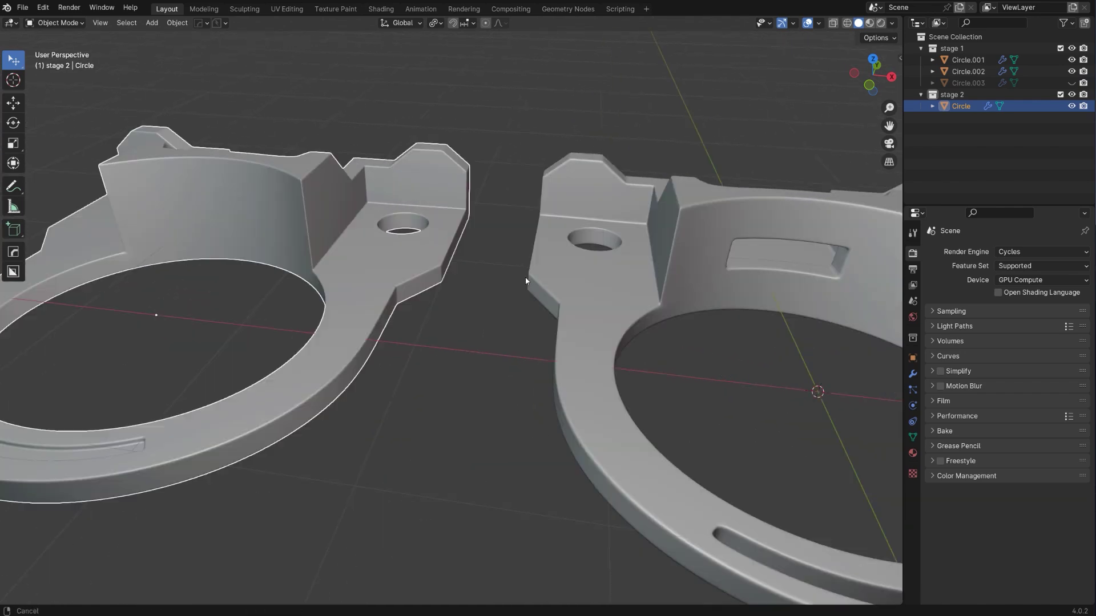
pyautogui.scroll(2, 525, 276)
pyautogui.press('Tab')
pyautogui.scroll(-2, 811, 252)
pyautogui.press('Tab')
# - Inspect Circle.002's mesh in Edit Mode, then view all three brackets together in Object Mode
pyautogui.keyDown('shift'); pyautogui.moveTo(810, 343); pyautogui.dragTo(748, 296, button='middle'); pyautogui.keyUp('shift')
pyautogui.click(660, 257)
pyautogui.press('Tab')
pyautogui.scroll(-3, 431, 294)
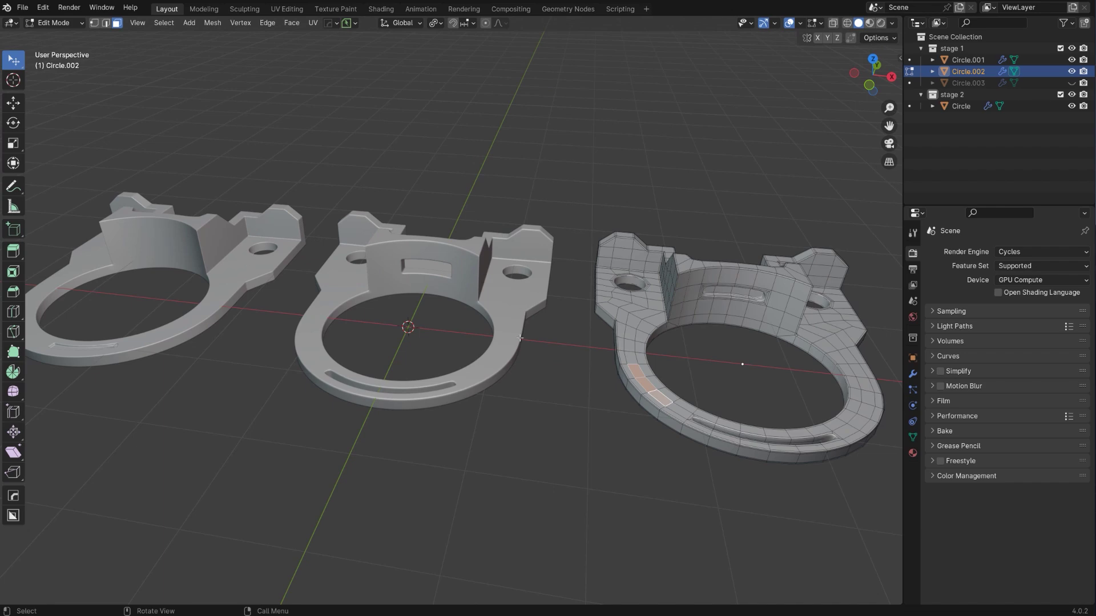
pyautogui.press('Tab')
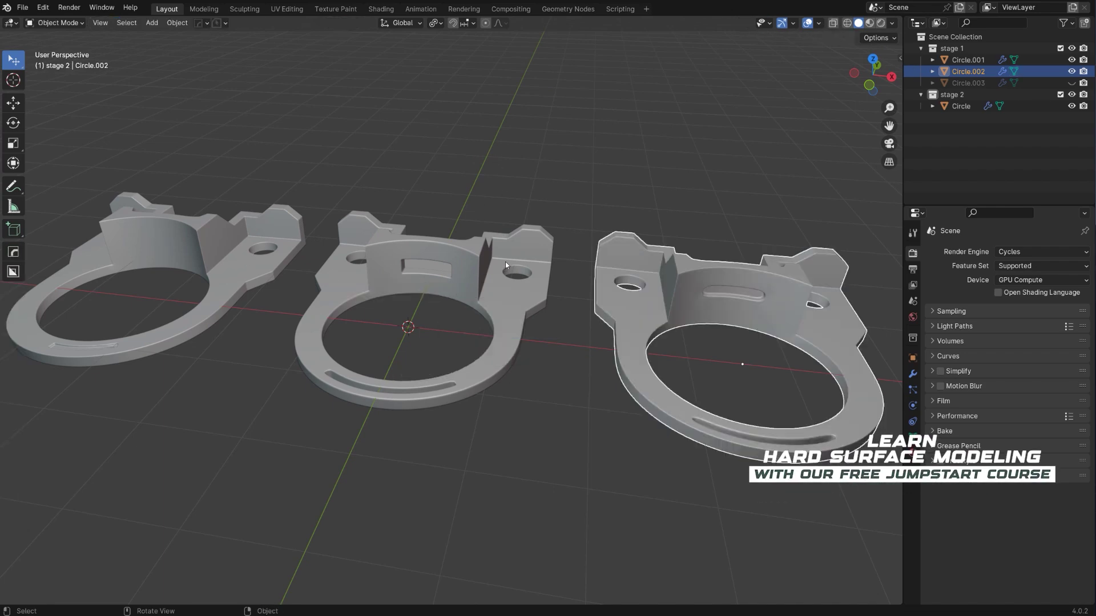
pyautogui.moveTo(626, 302); pyautogui.dragTo(506, 244, button='middle')
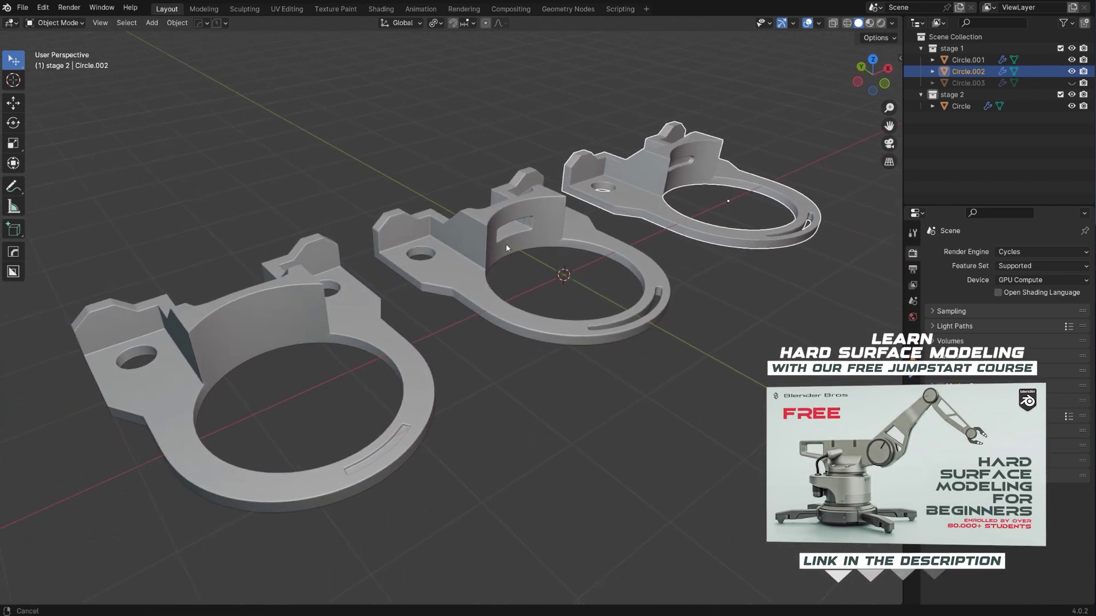